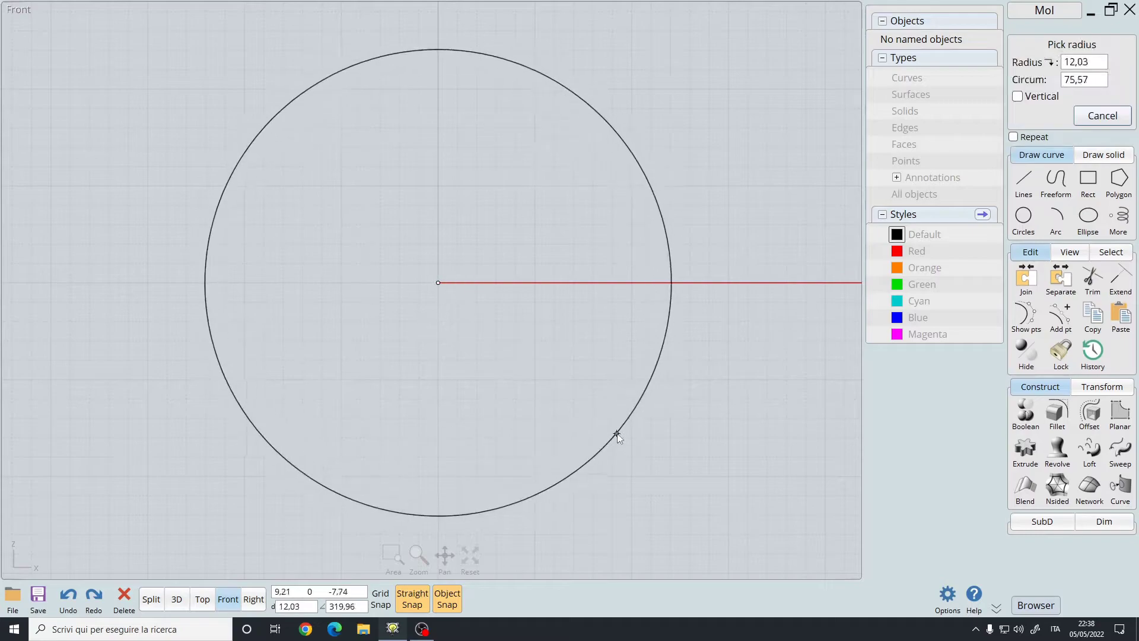
# - Draw a large circle at the origin and a small circle centred on its top quadrant
pyautogui.click(614, 433)
pyautogui.press('Escape')
pyautogui.rightClick(461, 112)
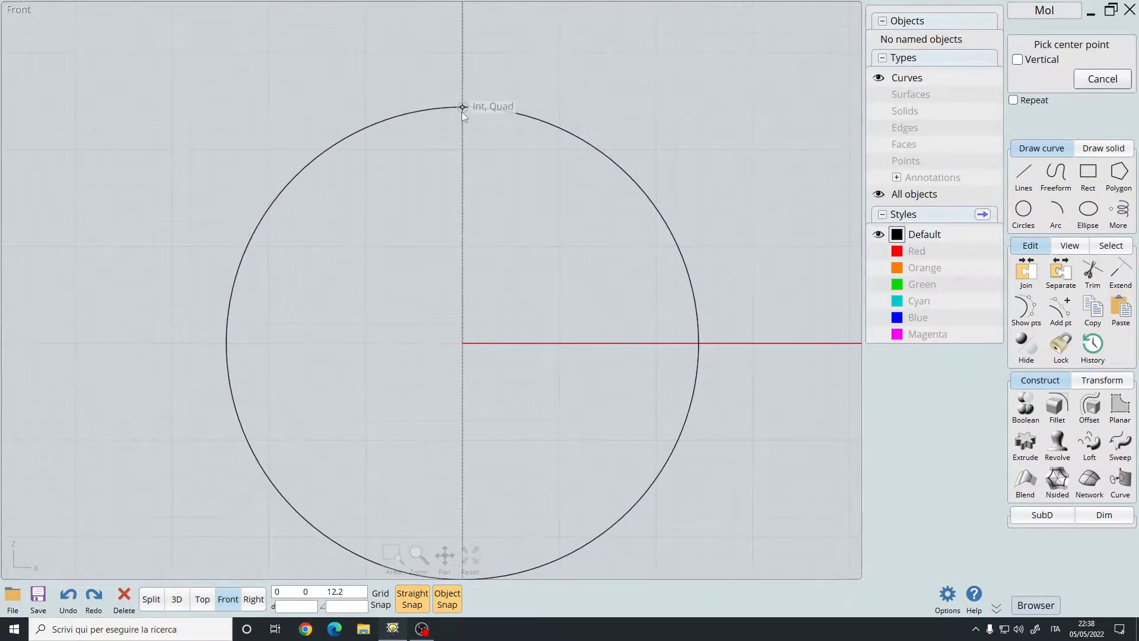
pyautogui.click(461, 110)
pyautogui.click(489, 136)
# - Circular-array the small circle eight times around the big circle's centre
pyautogui.rightClick(491, 137)
pyautogui.click(469, 338)
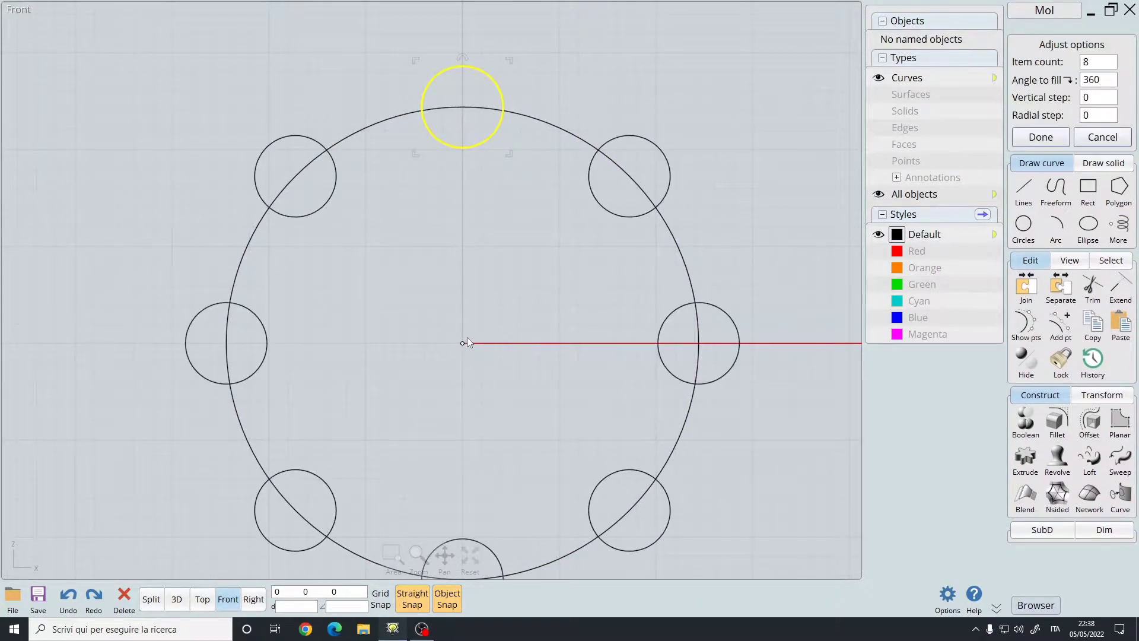
pyautogui.scroll(-2, 466, 296)
pyautogui.scroll(1, 468, 300)
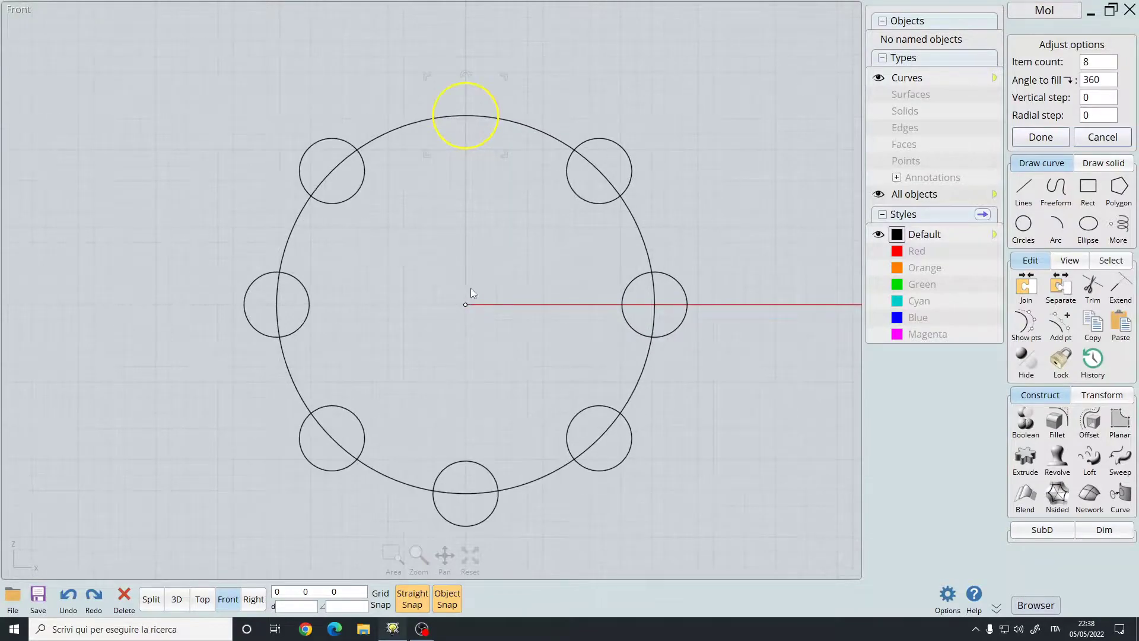
pyautogui.rightClick(522, 237)
# - Trim away the small circles' inner arcs, leaving an eight-lobed scalloped outline
pyautogui.hotkey('ctrl', 'a')
pyautogui.click(1092, 276)
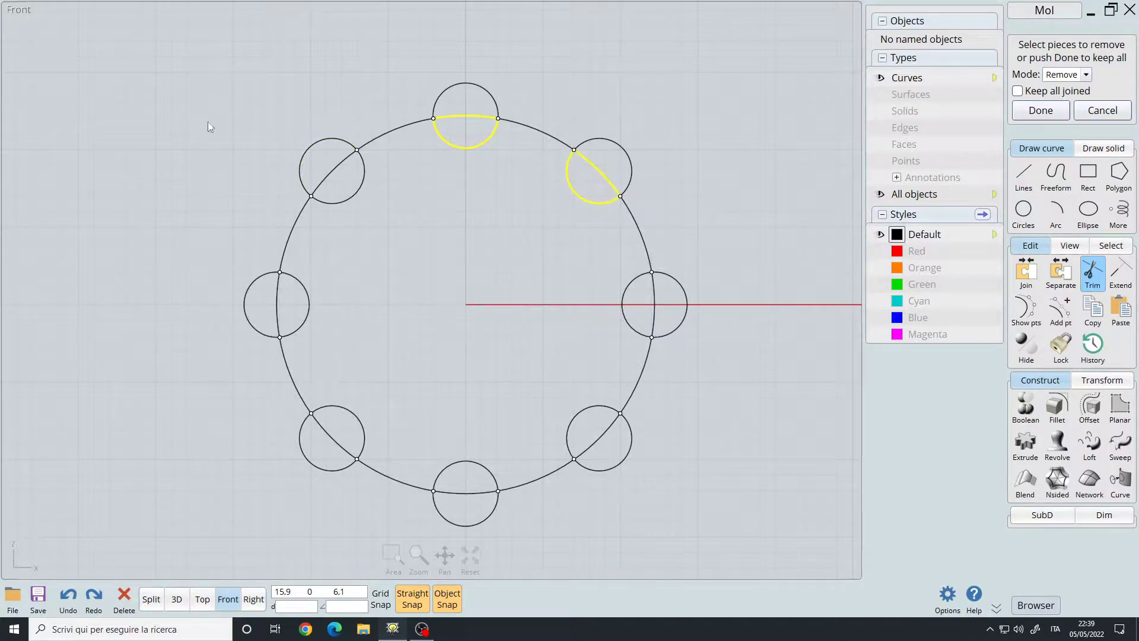
pyautogui.click(334, 173)
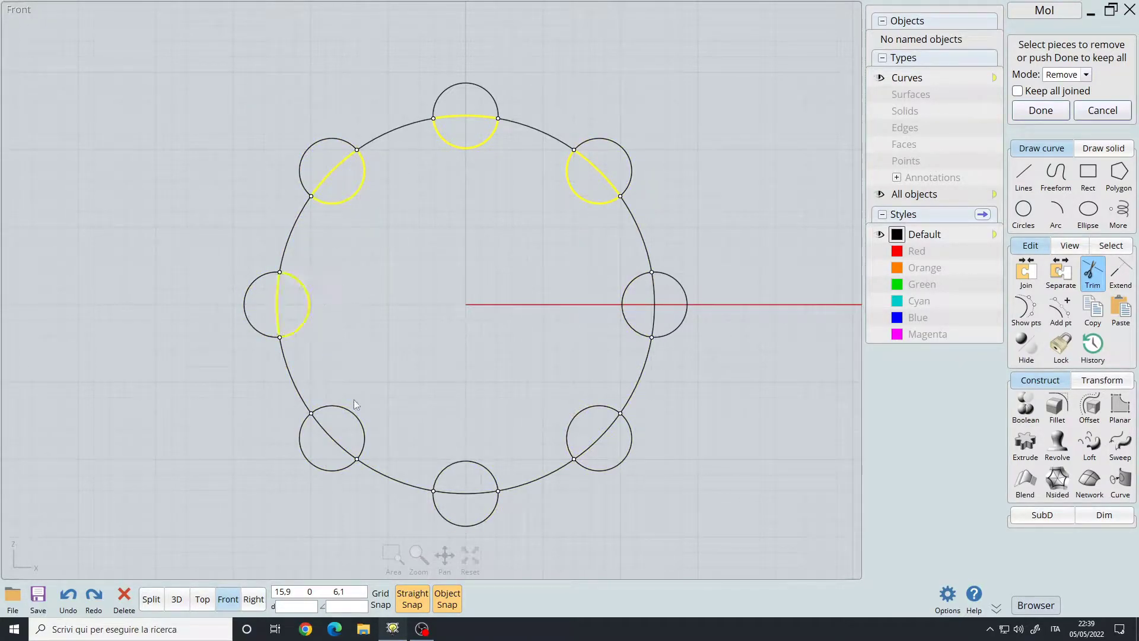
pyautogui.click(628, 303)
pyautogui.rightClick(532, 314)
pyautogui.moveTo(511, 314); pyautogui.dragTo(497, 304, button='right')
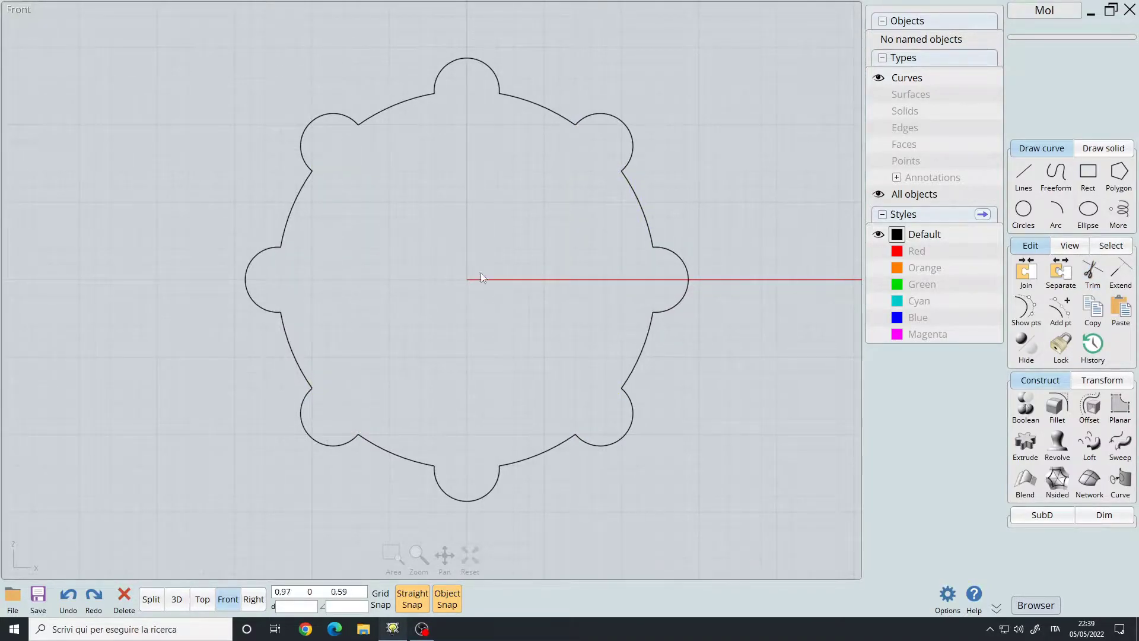
# - Draw a concentric inner circle of radius 10.21 at the origin
pyautogui.press('c')
pyautogui.click(466, 279)
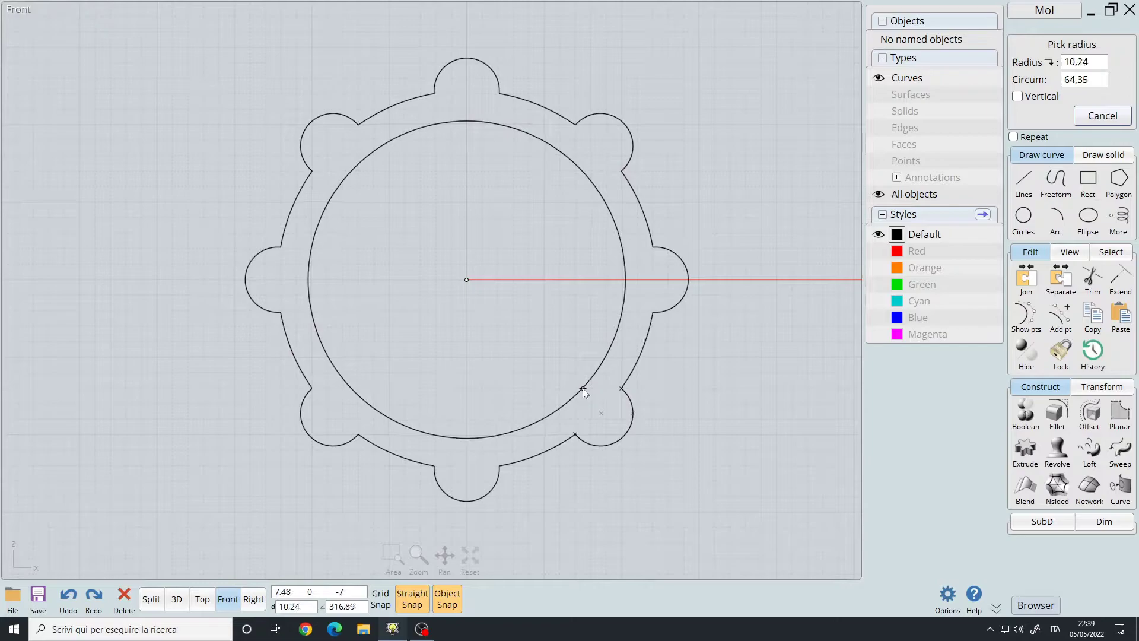
pyautogui.click(584, 389)
# - Fillet the scalloped outline's sharp corners with radius 1,49
pyautogui.click(629, 185)
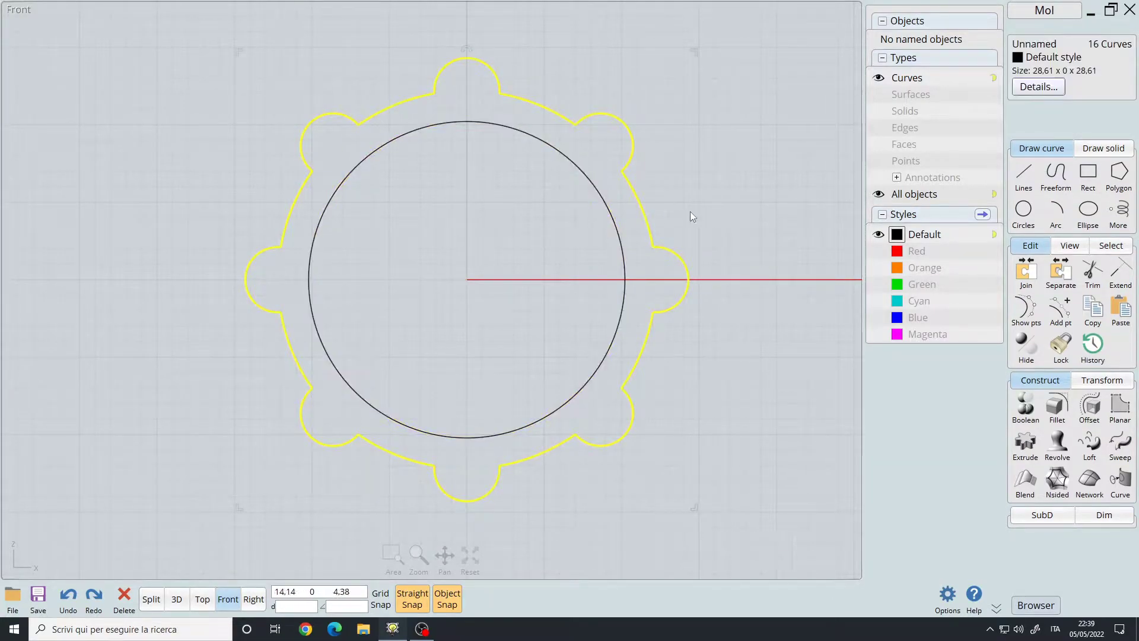
pyautogui.click(672, 195)
pyautogui.click(631, 187)
pyautogui.press('f')
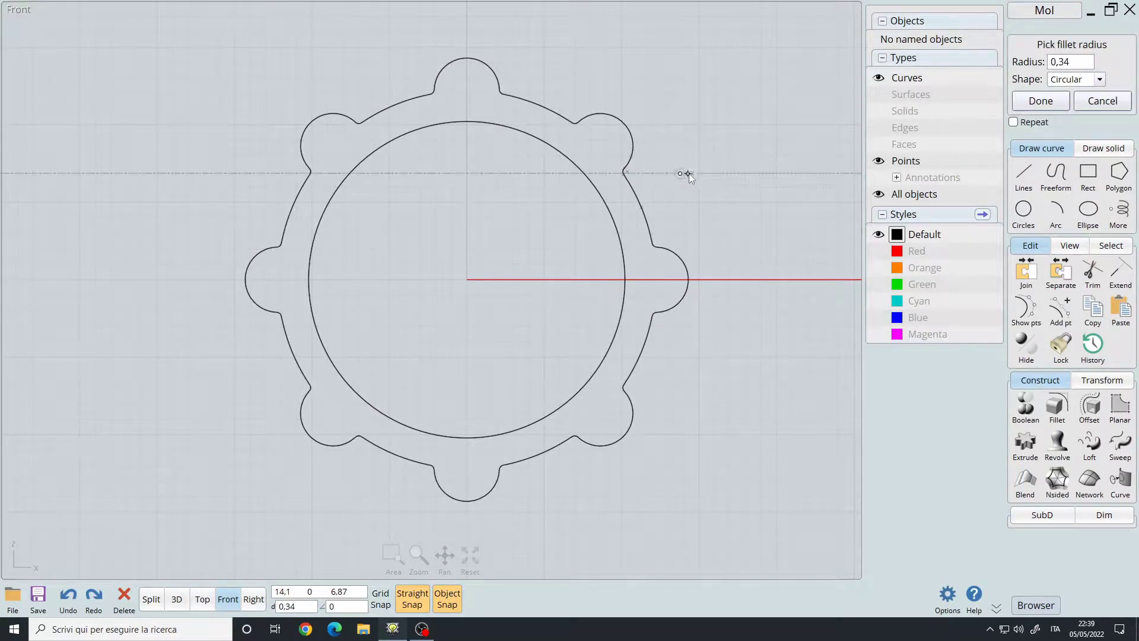
pyautogui.click(702, 173)
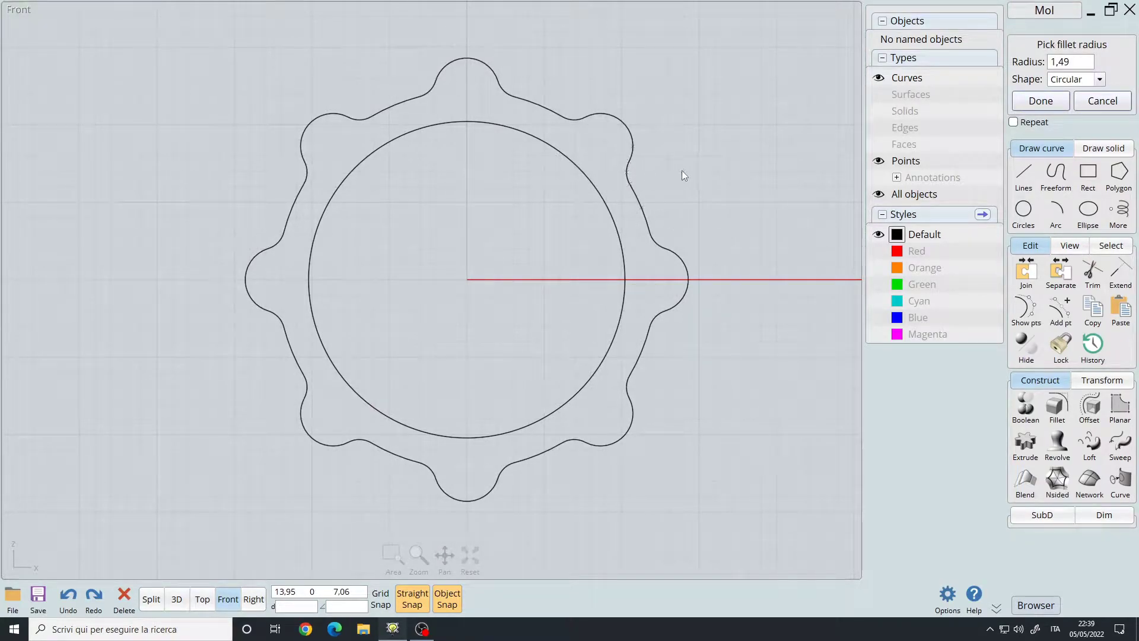
pyautogui.rightClick(682, 169)
pyautogui.click(581, 170)
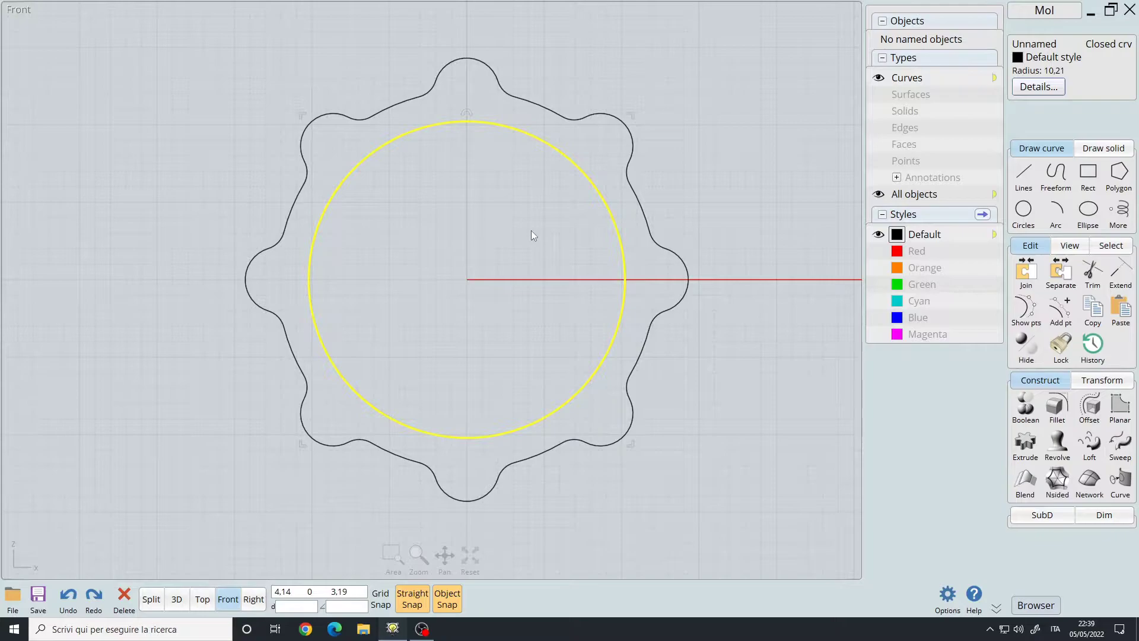
pyautogui.press('Escape')
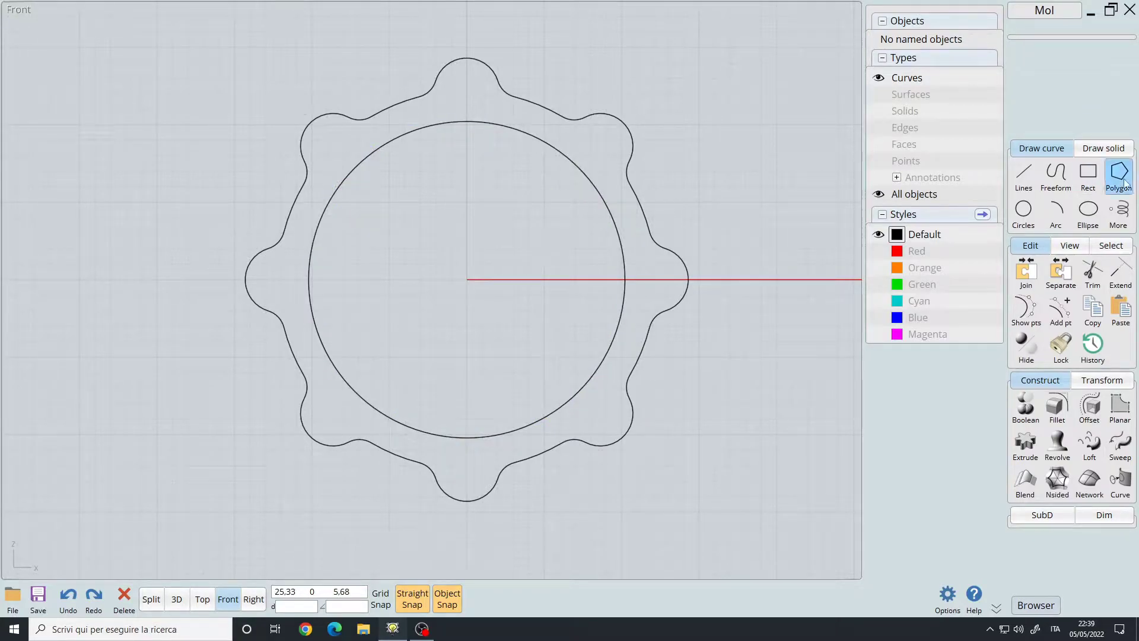
# - Draw a five-sided polygon centred on the origin
pyautogui.click(1120, 177)
pyautogui.click(467, 280)
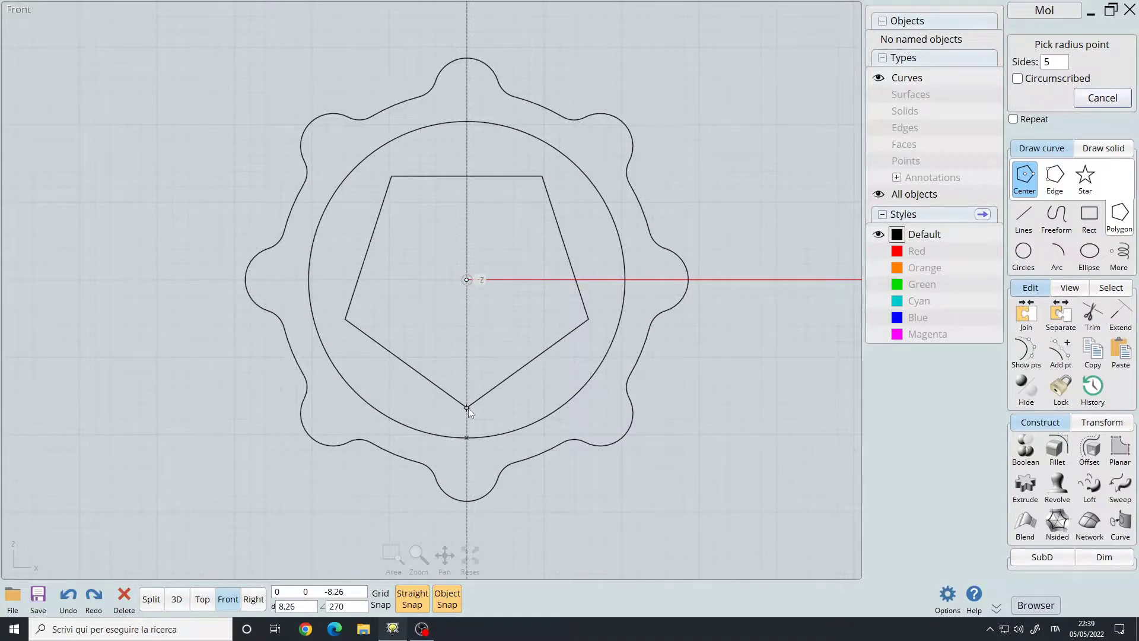
pyautogui.click(468, 410)
# - Draw a tall 1,78-wide rectangle through the centre and select it with the inner circle
pyautogui.click(466, 280)
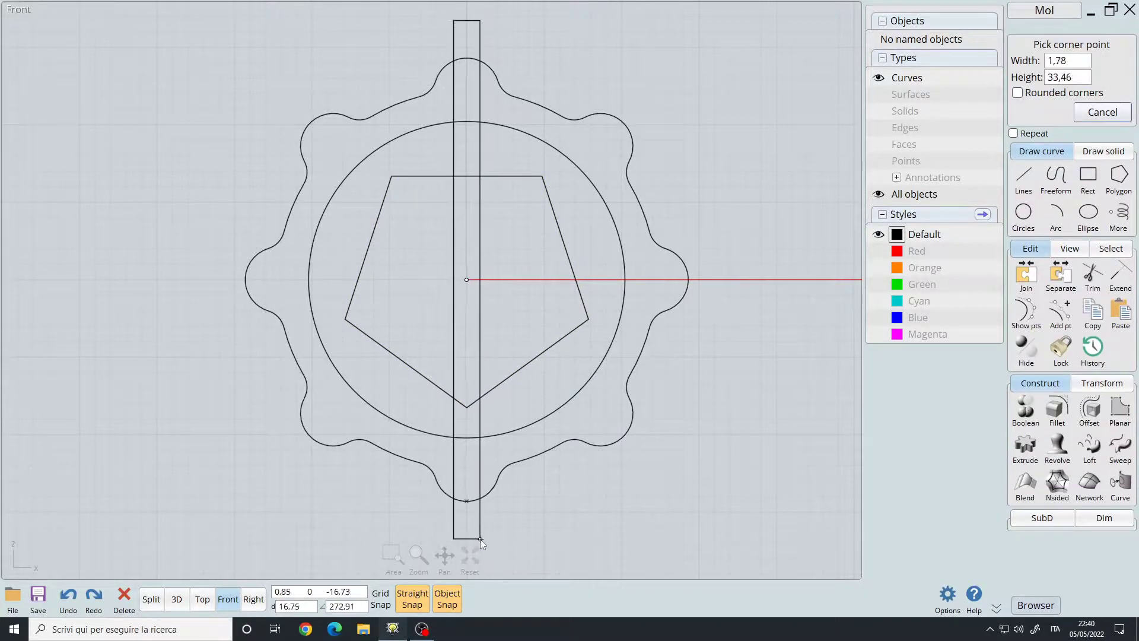
pyautogui.click(477, 22)
pyautogui.click(493, 125)
pyautogui.click(478, 142)
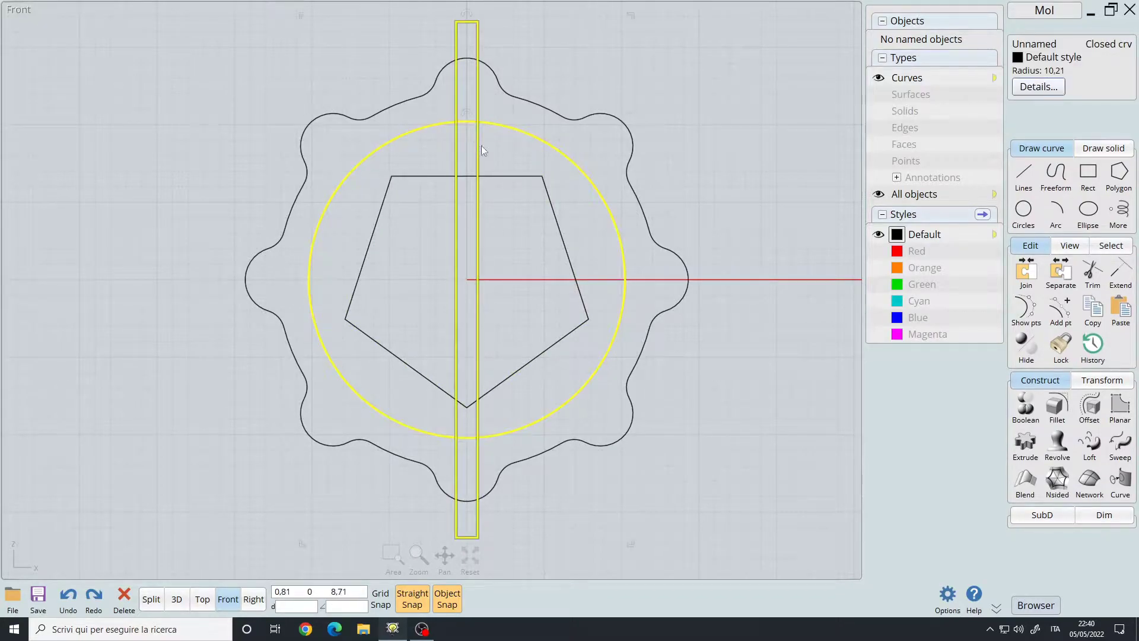
pyautogui.press('t')
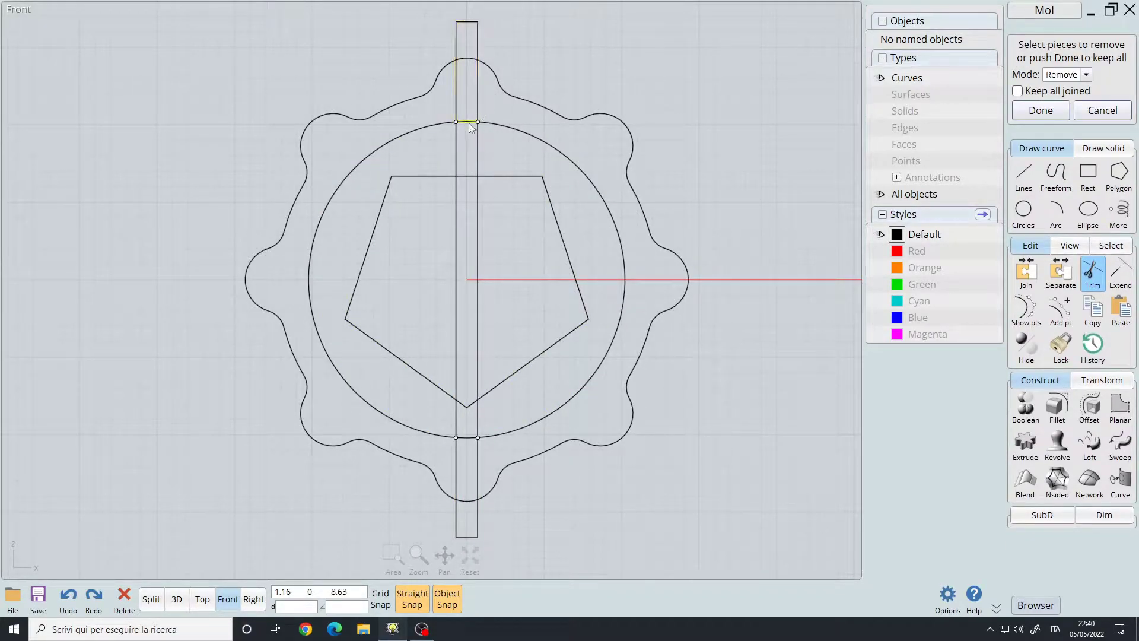
# - Trim away the unwanted circle and rectangle pieces inside the slot
pyautogui.click(482, 456)
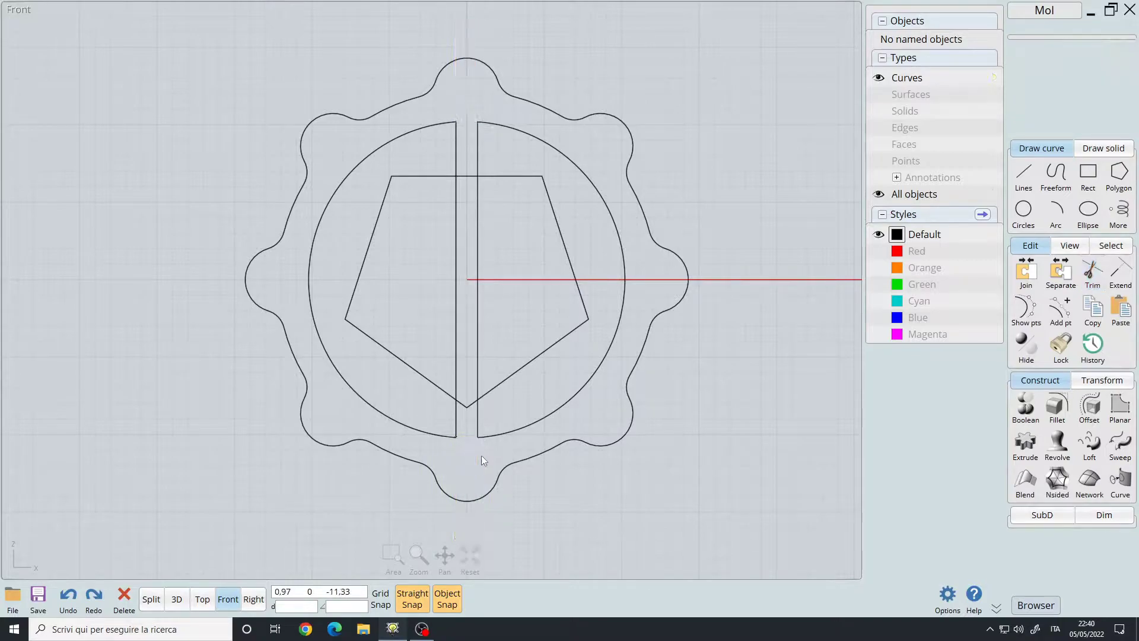
pyautogui.click(451, 146)
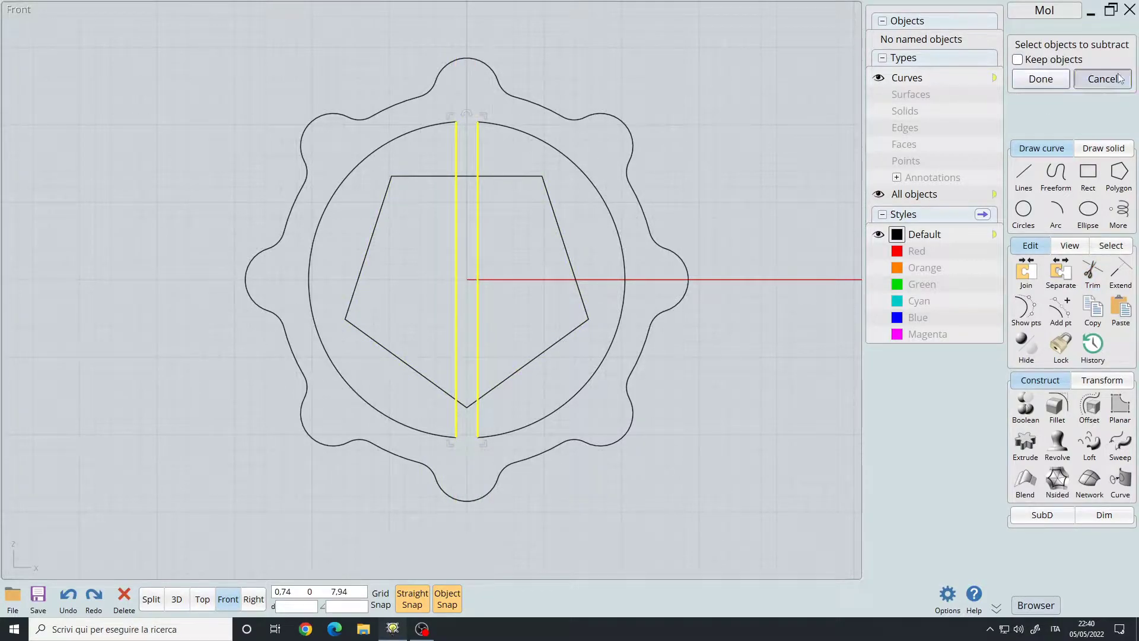
pyautogui.click(1103, 79)
# - Join the arcs and lines into two closed circle halves
pyautogui.click(543, 141)
pyautogui.click(475, 140)
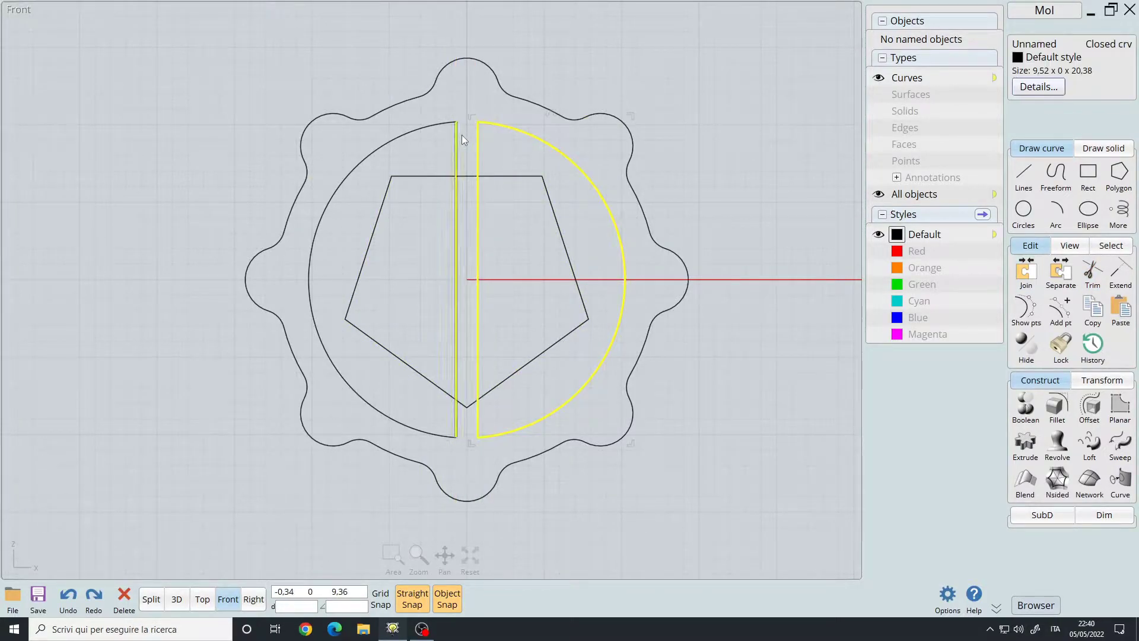
pyautogui.hotkey('ctrl', 'j')
pyautogui.press('Return')
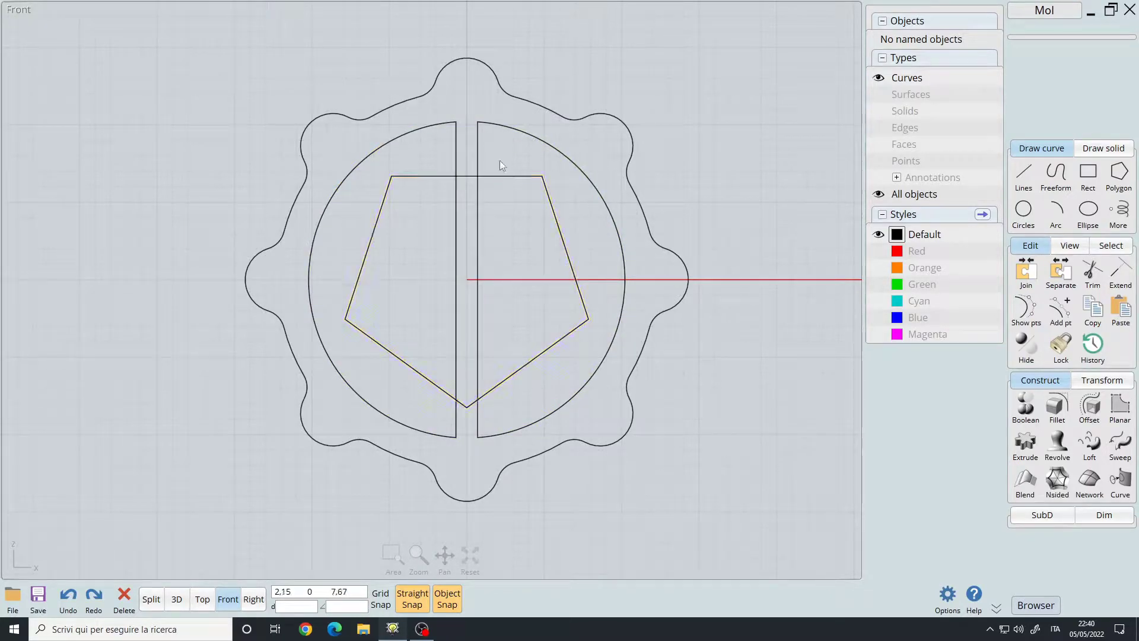
# - Boolean-difference the pentagon from both halves, leaving two notched pieces
pyautogui.click(507, 176)
pyautogui.press('Return')
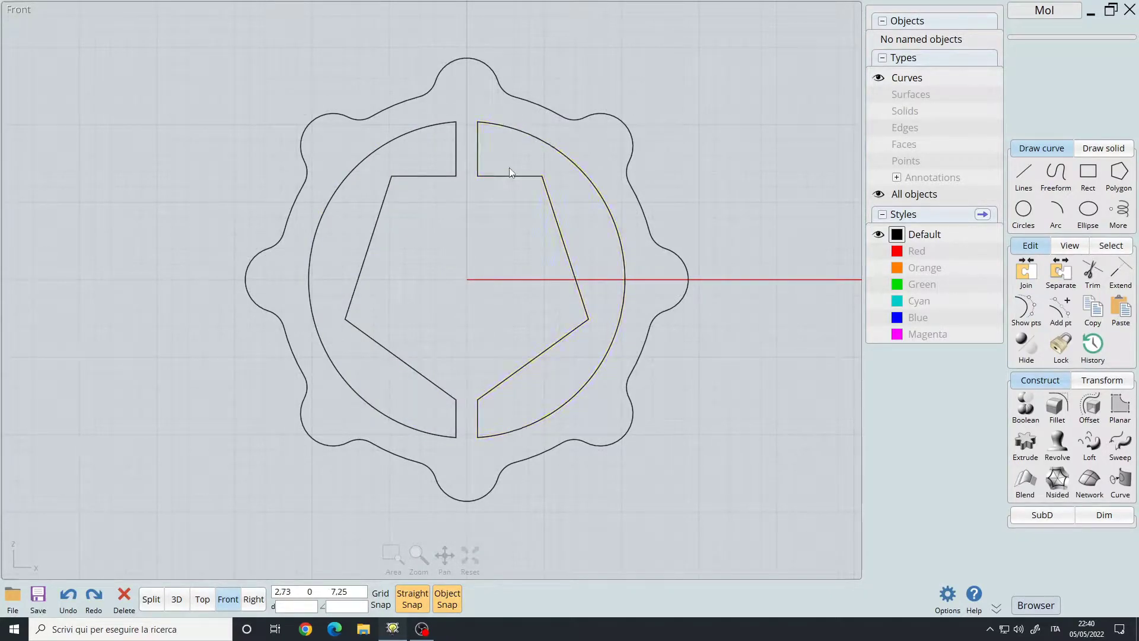
pyautogui.click(507, 175)
# - Trial chamfers and a fillet on the right piece's corners, then undo and cancel them
pyautogui.press('f')
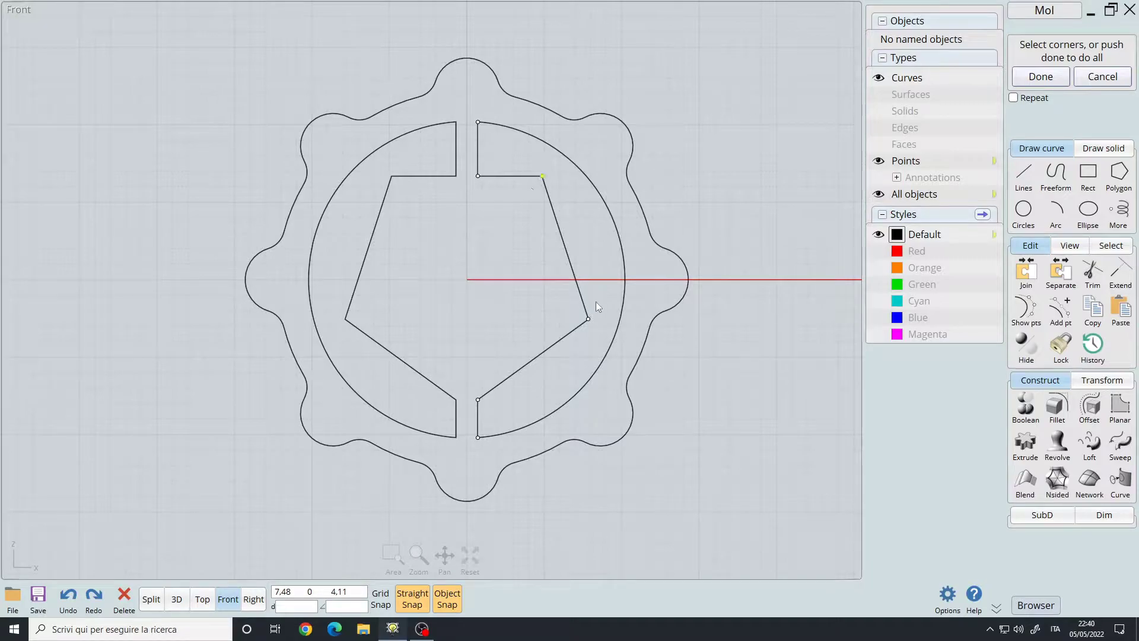
pyautogui.click(588, 319)
pyautogui.press('Return')
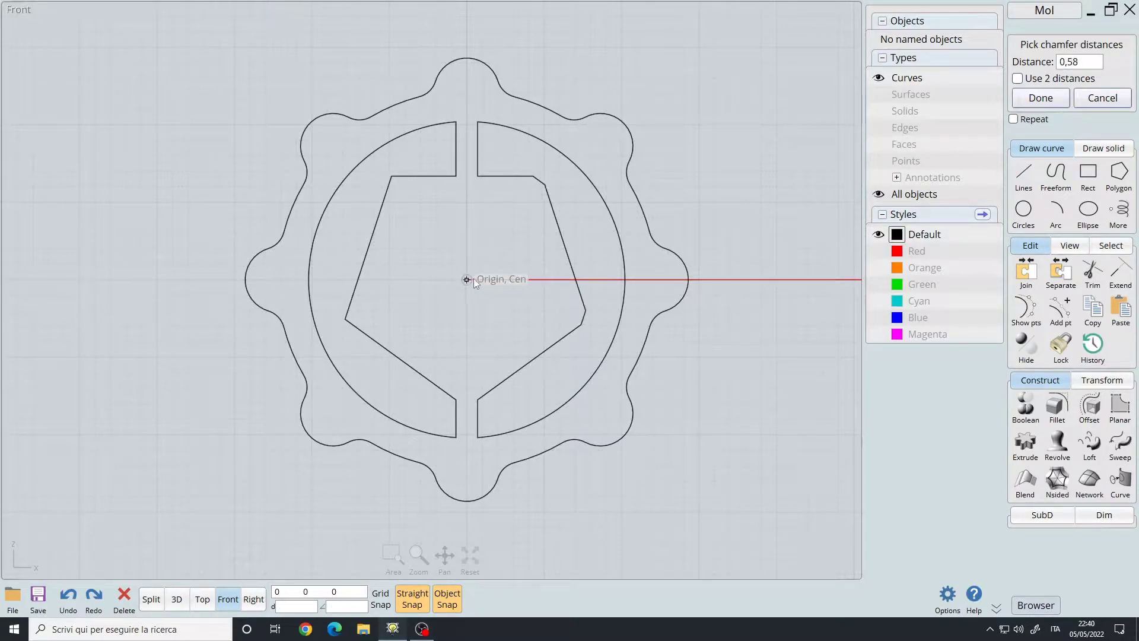
pyautogui.press('Return')
pyautogui.click(480, 177)
pyautogui.click(491, 394)
pyautogui.press('Return')
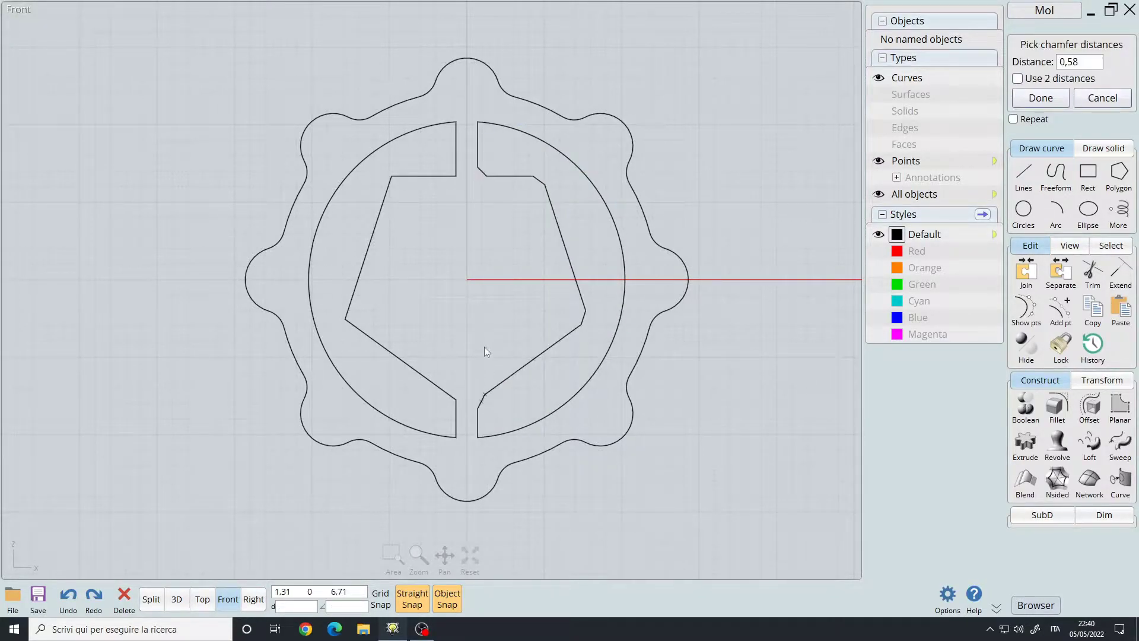
pyautogui.press('Return')
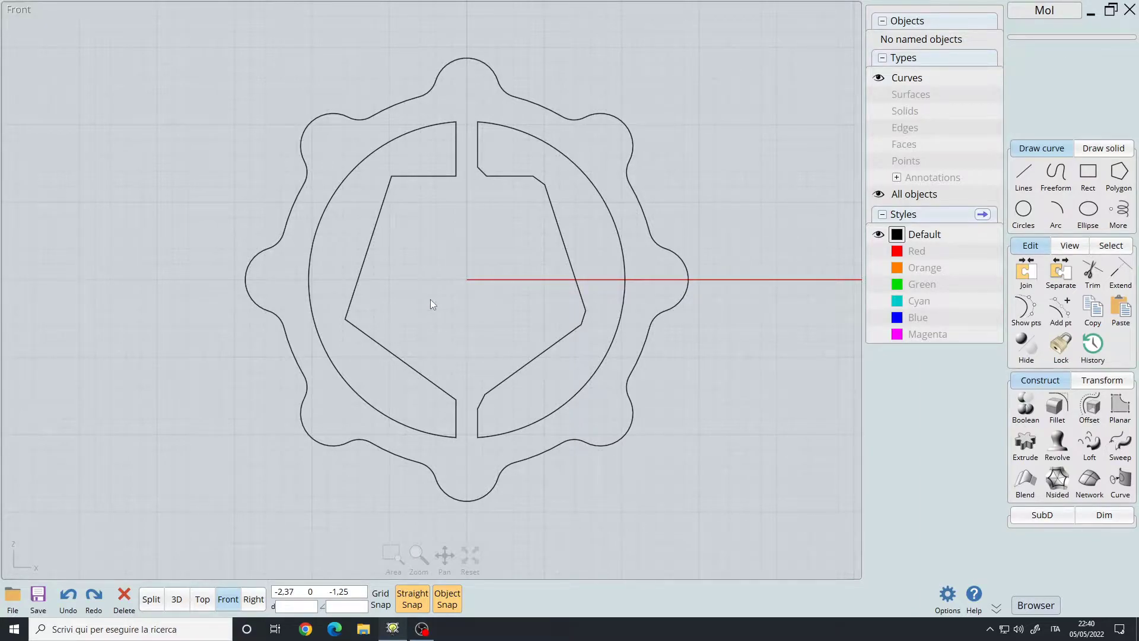
pyautogui.hotkey('ctrl', 'z')
pyautogui.press('Return')
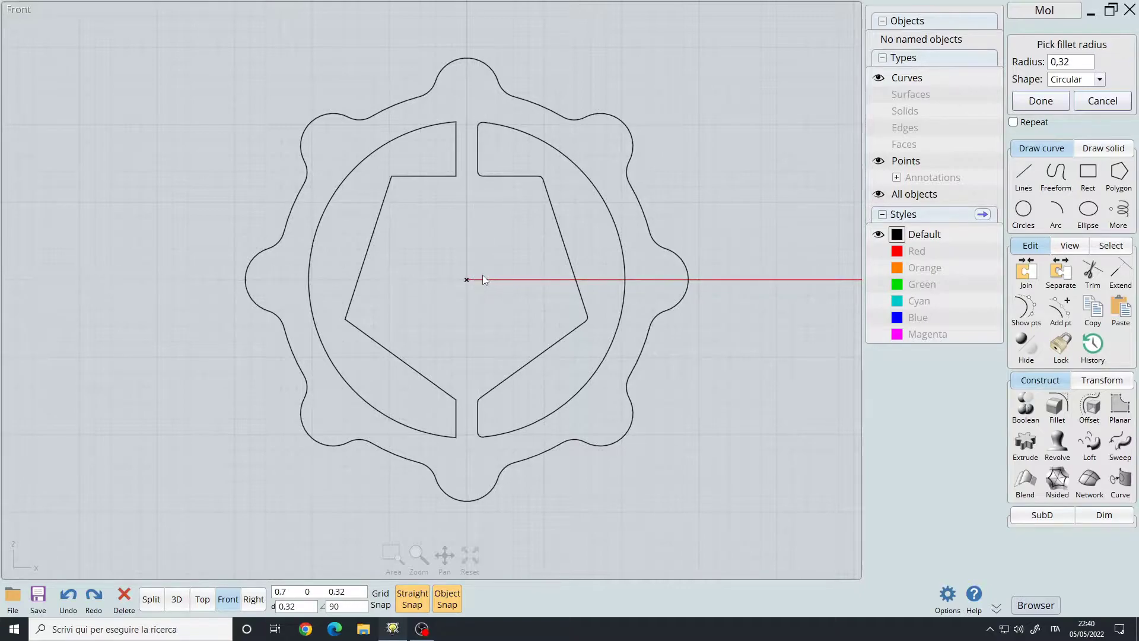
pyautogui.press('Escape')
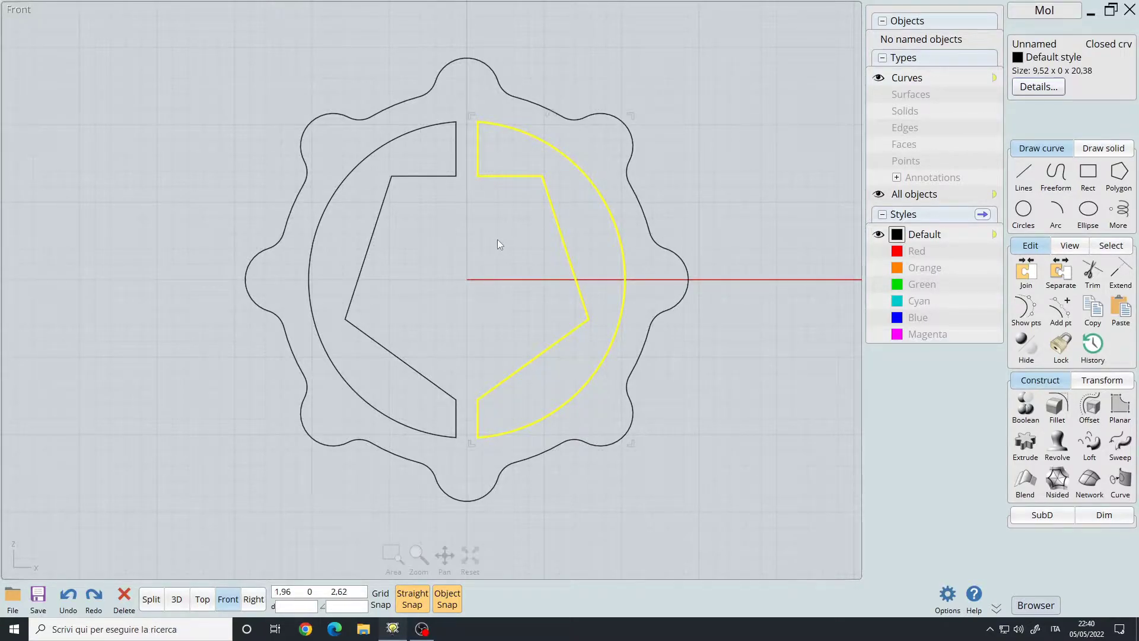
# - Chamfer the right groove outline's inner corners at distance 0,57
pyautogui.press('Return')
pyautogui.click(535, 177)
pyautogui.click(584, 306)
pyautogui.press('Return')
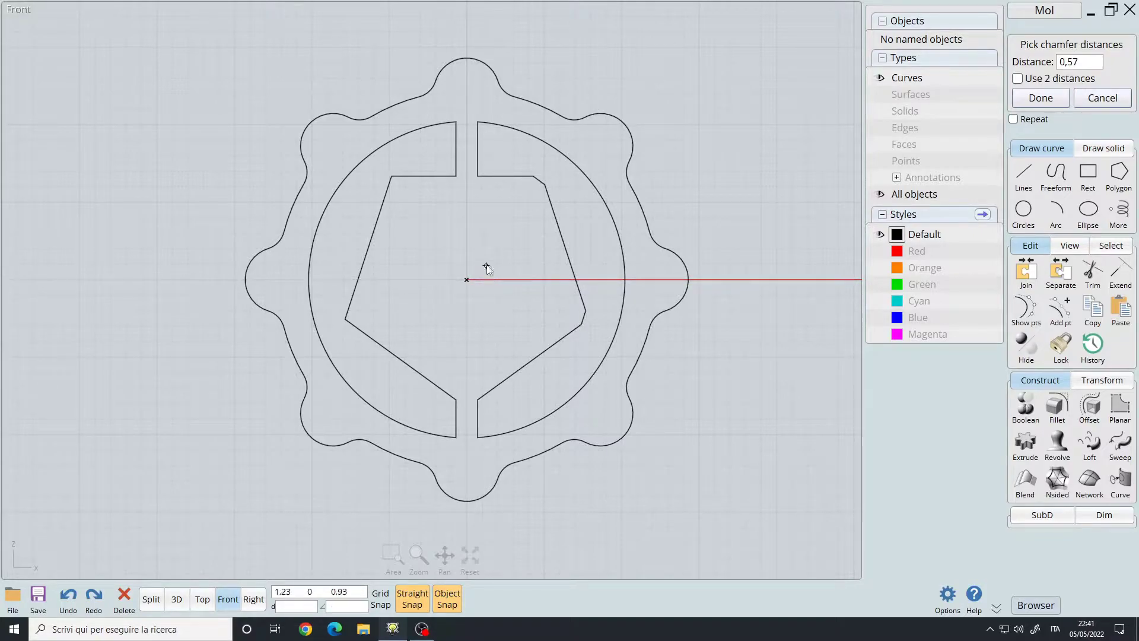
pyautogui.click(486, 269)
pyautogui.press('Return')
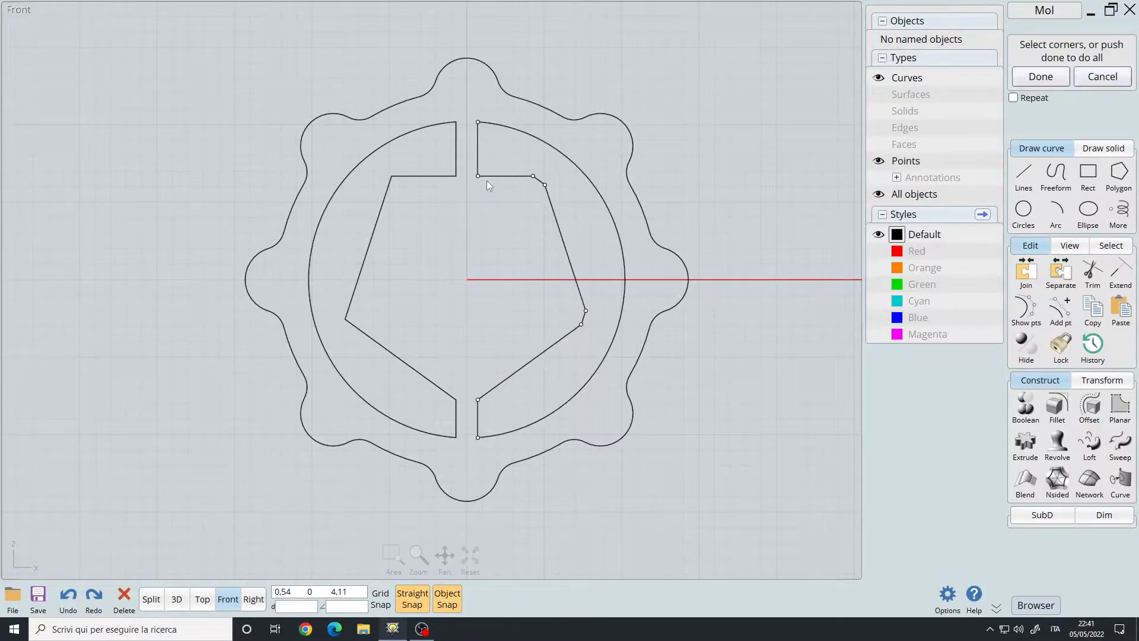
pyautogui.press('Return')
pyautogui.press('Return')
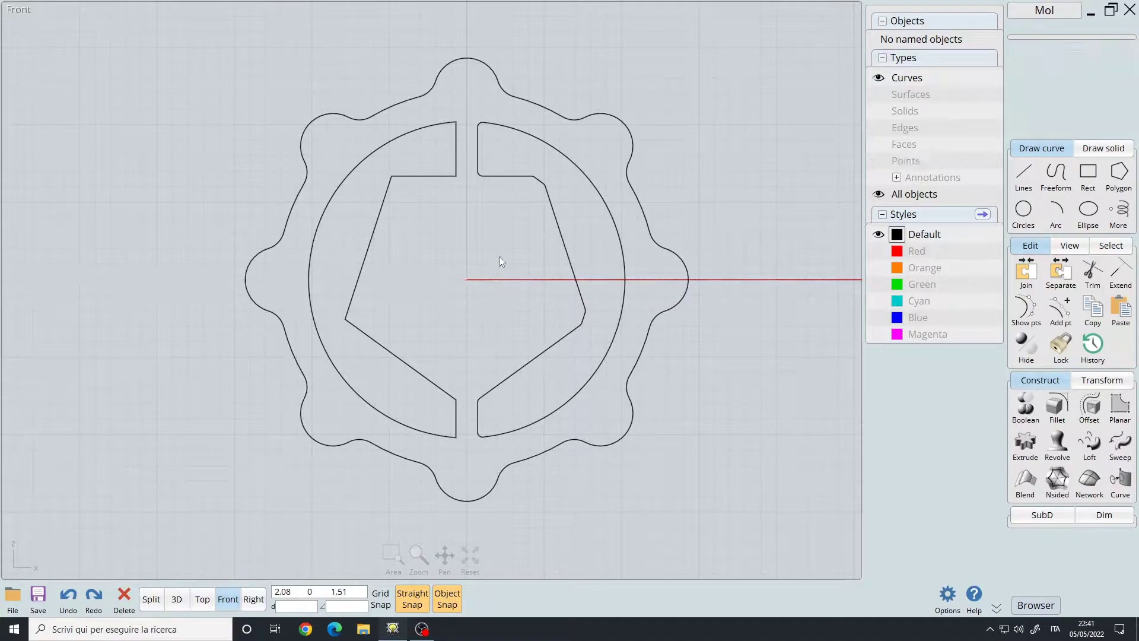
# - Mirror the right groove outline through the centre to the left side
pyautogui.click(544, 190)
pyautogui.press('m')
pyautogui.click(467, 280)
pyautogui.click(475, 230)
pyautogui.click(437, 181)
# - Draw the central bore circle at the origin
pyautogui.press('c')
pyautogui.click(467, 280)
pyautogui.click(526, 333)
pyautogui.press('Escape')
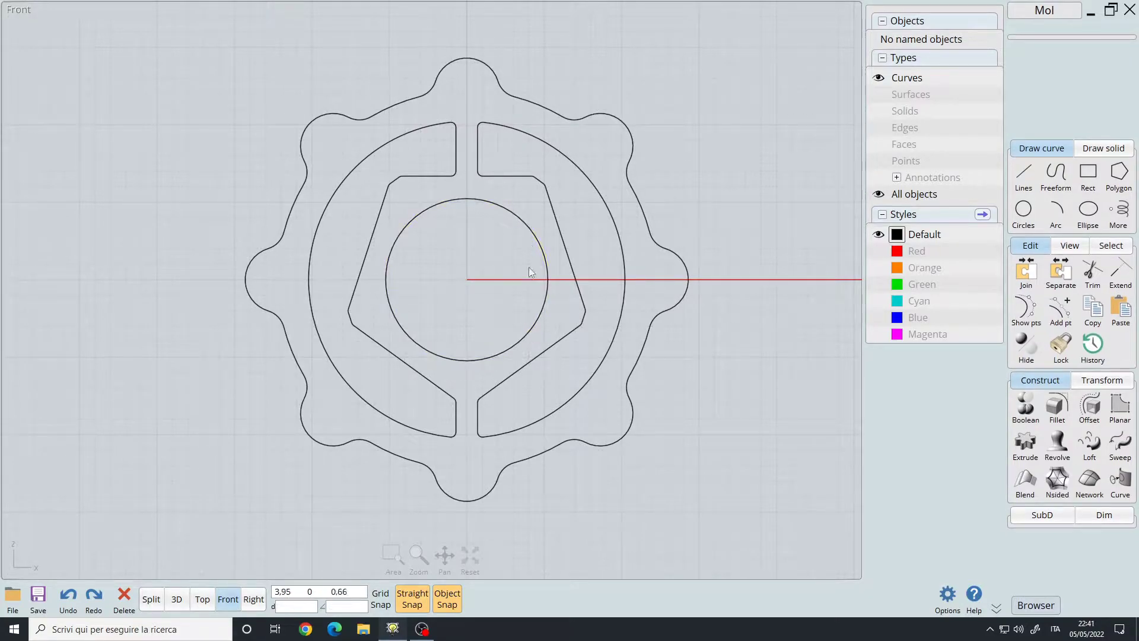
# - Draw a hole circle on the top lobe and circular-pattern it eight times
pyautogui.press('c')
pyautogui.click(470, 95)
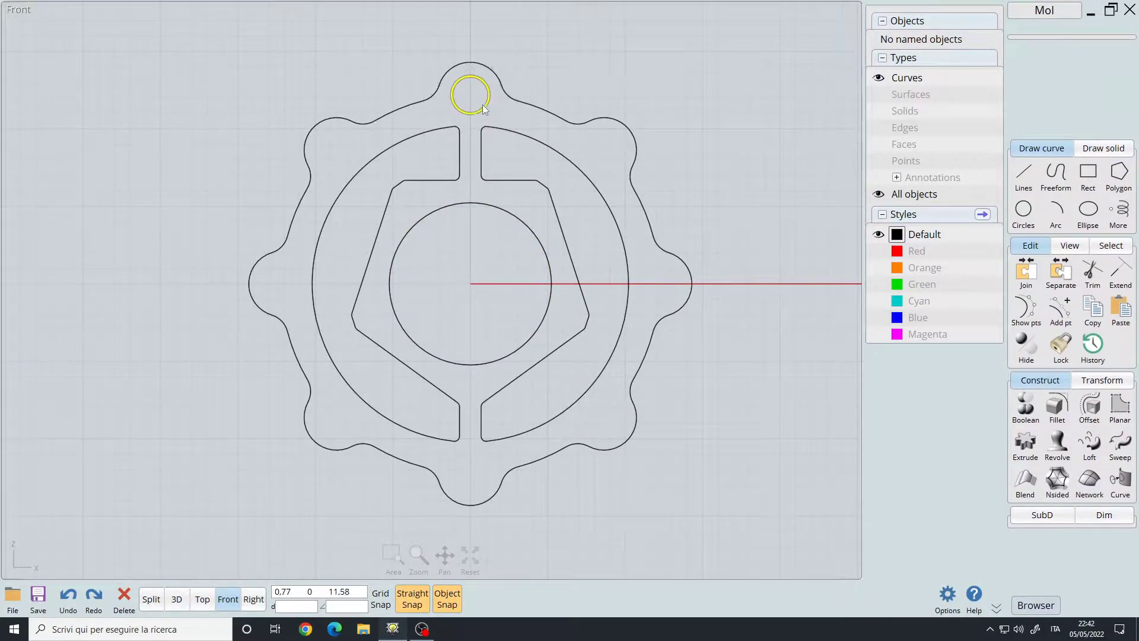
pyautogui.press('p')
pyautogui.click(470, 283)
pyautogui.press('Return')
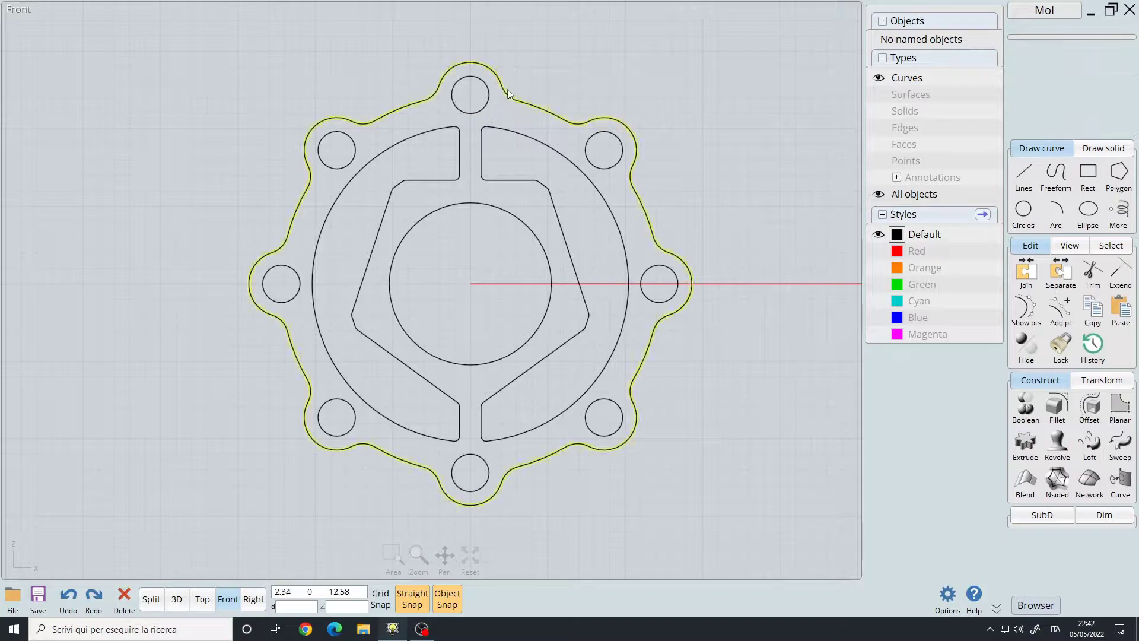
# - Select the outer scalloped outline and the eight hole circles only
pyautogui.click(508, 93)
pyautogui.moveTo(187, 57); pyautogui.dragTo(693, 539)
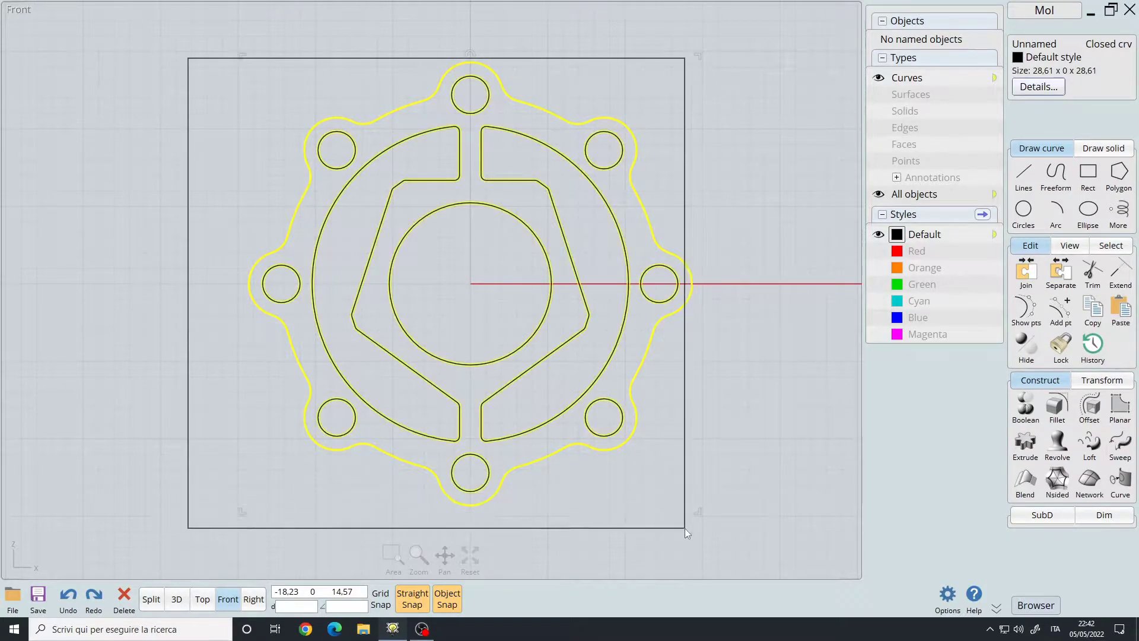
pyautogui.keyDown('ctrl'); pyautogui.moveTo(557, 437); pyautogui.dragTo(538, 418); pyautogui.keyUp('ctrl')
# - Extrude the scalloped outline with its eight holes into a solid plate
pyautogui.click(177, 599)
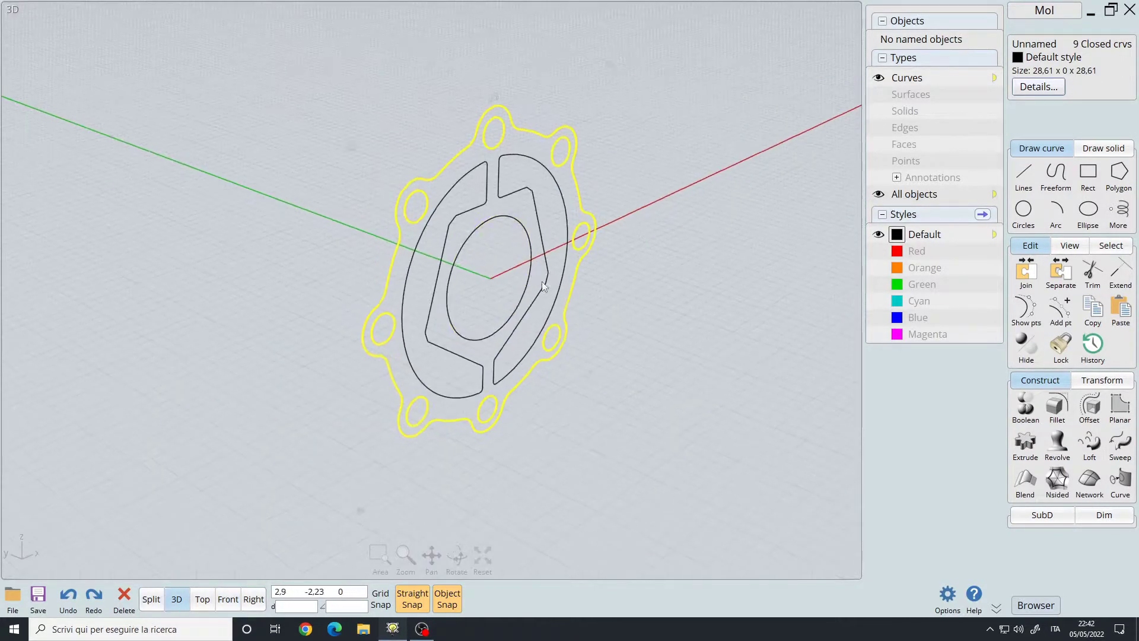
pyautogui.click(1025, 442)
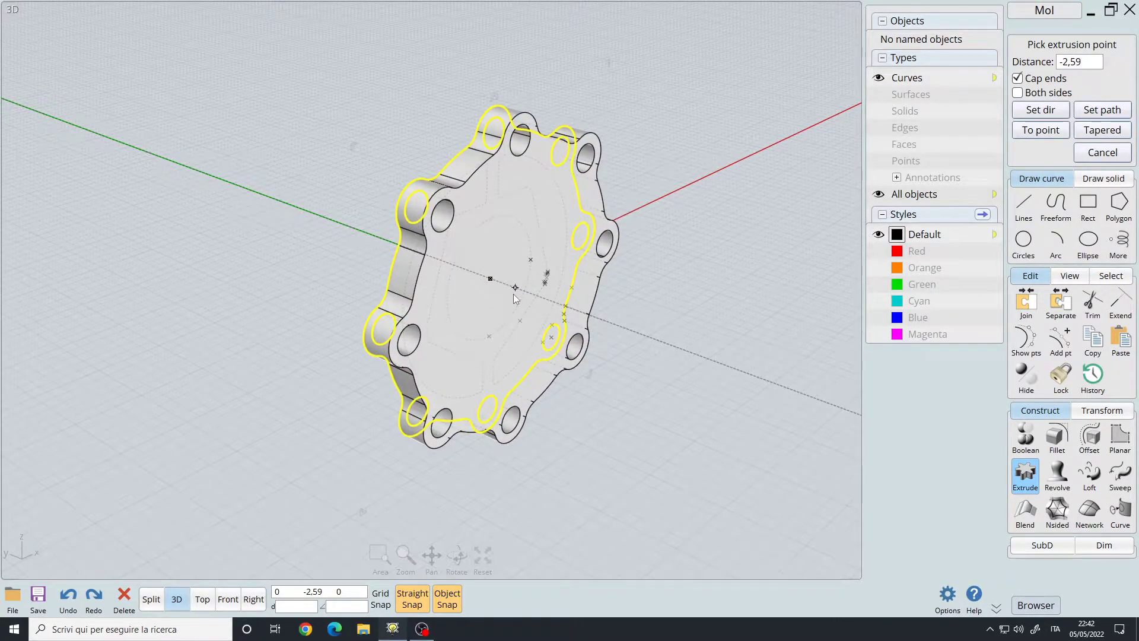
pyautogui.click(506, 289)
pyautogui.moveTo(506, 289)
pyautogui.mouseDown(button='right')
pyautogui.moveTo(236, 283)
pyautogui.moveTo(426, 258)
pyautogui.mouseUp(button='right')
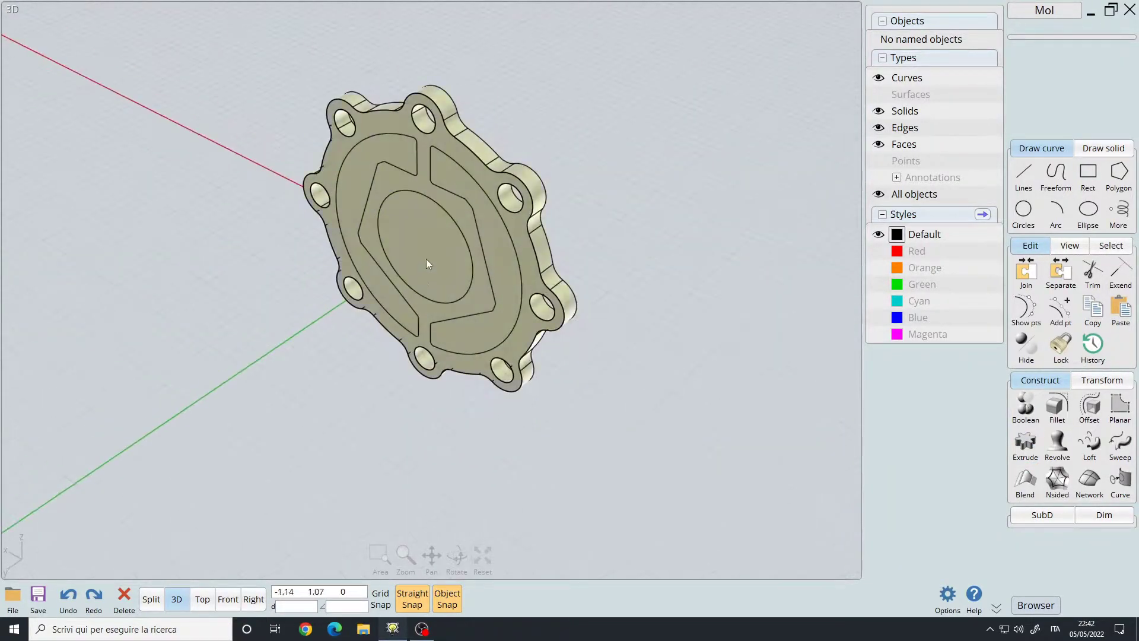
# - Extrude the plate's top face 1,08 with a 20° tapered draft
pyautogui.click(425, 186)
pyautogui.moveTo(424, 186)
pyautogui.mouseDown(button='right')
pyautogui.moveTo(376, 207)
pyautogui.moveTo(481, 238)
pyautogui.moveTo(443, 261)
pyautogui.moveTo(461, 267)
pyautogui.mouseUp(button='right')
pyautogui.click(1025, 442)
pyautogui.click(1092, 145)
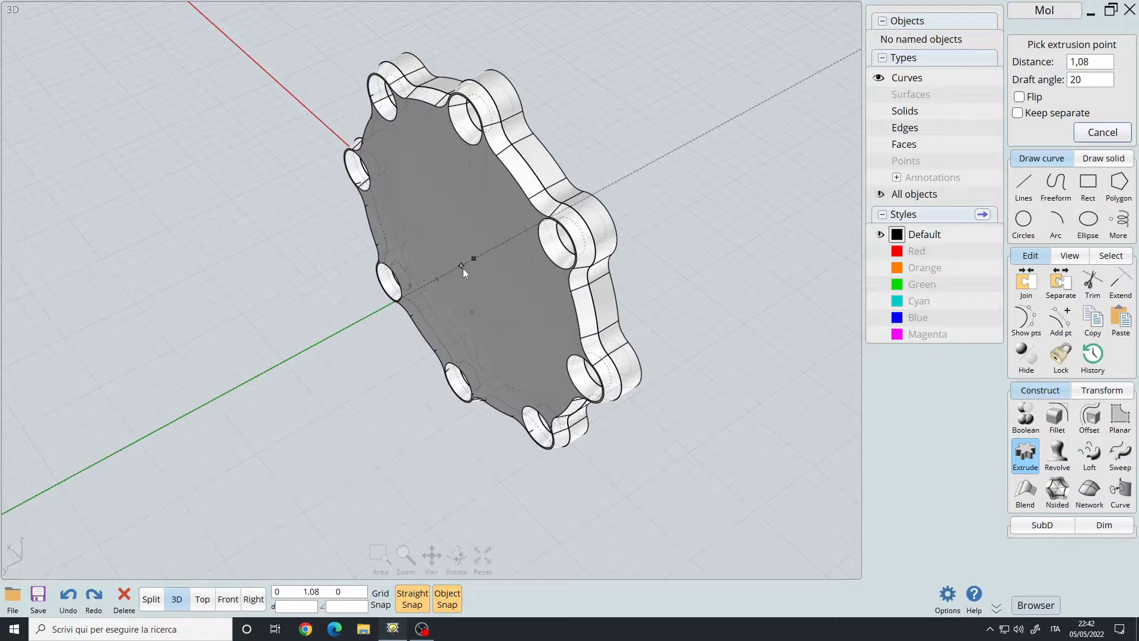
pyautogui.click(463, 269)
pyautogui.moveTo(463, 268)
pyautogui.mouseDown(button='right')
pyautogui.moveTo(617, 222)
pyautogui.moveTo(490, 189)
pyautogui.moveTo(583, 186)
pyautogui.moveTo(490, 226)
pyautogui.mouseUp(button='right')
# - Subtract the two groove outlines from the plate
pyautogui.press('f')
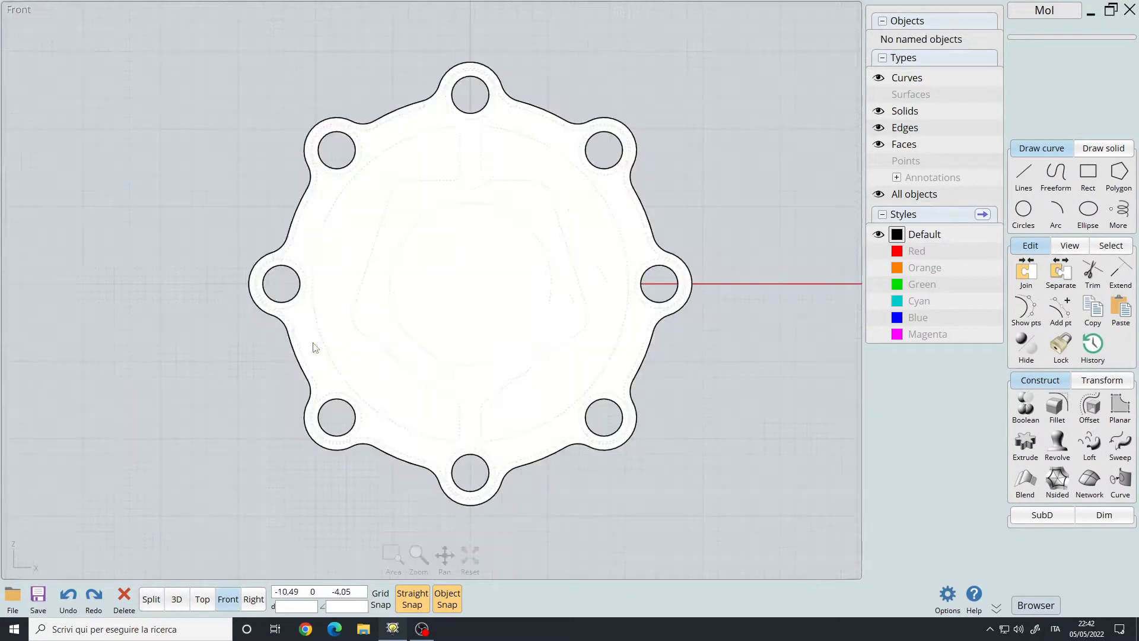
pyautogui.scroll(1, 507, 163)
pyautogui.click(491, 109)
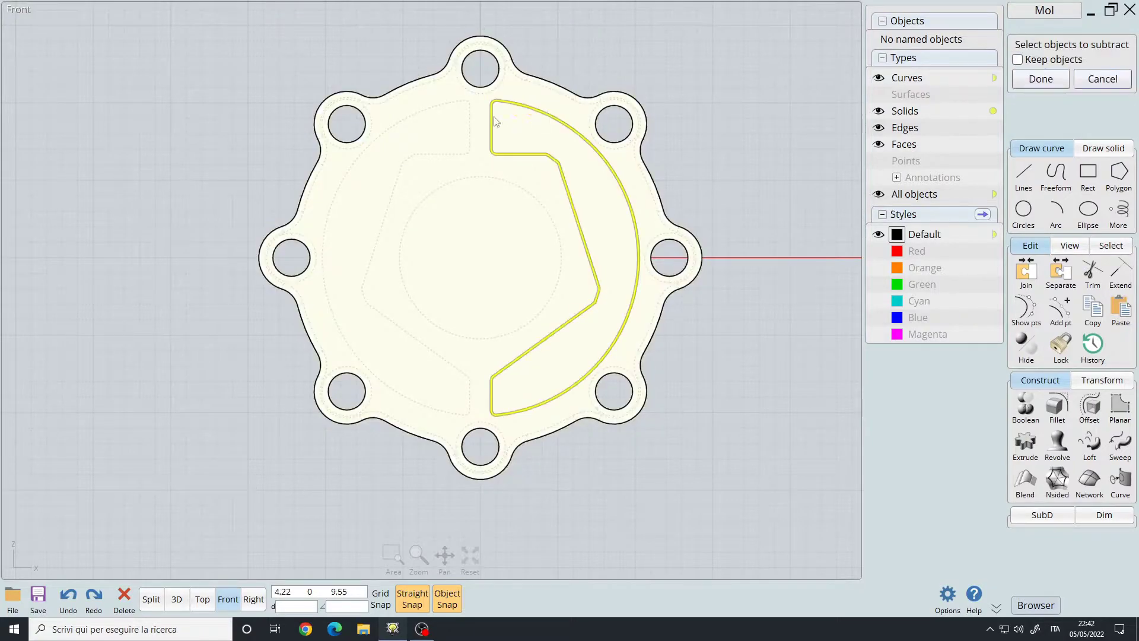
pyautogui.click(472, 166)
pyautogui.press('3')
pyautogui.press('Escape')
# - Cut the central bore circle out of the plate
pyautogui.press('f')
pyautogui.press('3')
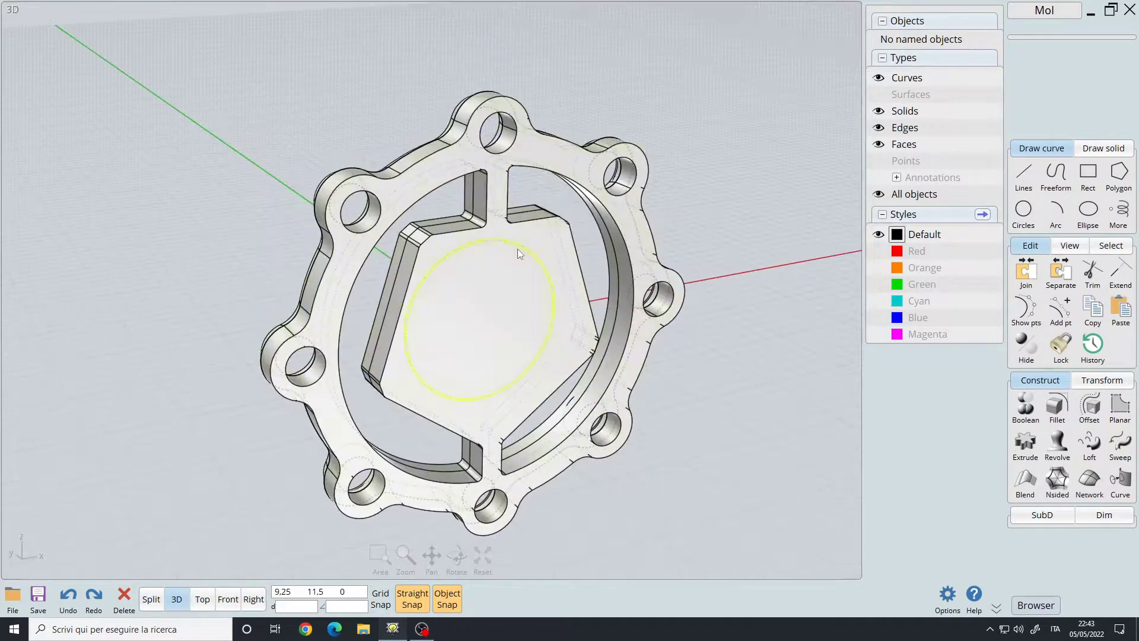
pyautogui.click(518, 248)
pyautogui.moveTo(518, 248)
pyautogui.mouseDown(button='right')
pyautogui.moveTo(582, 300)
pyautogui.moveTo(484, 288)
pyautogui.moveTo(428, 262)
pyautogui.mouseUp(button='right')
pyautogui.click(484, 288)
pyautogui.rightClick(484, 288)
# - Hide the bore circle and orbit around the cut plate to inspect it
pyautogui.hotkey('ctrl', 'h')
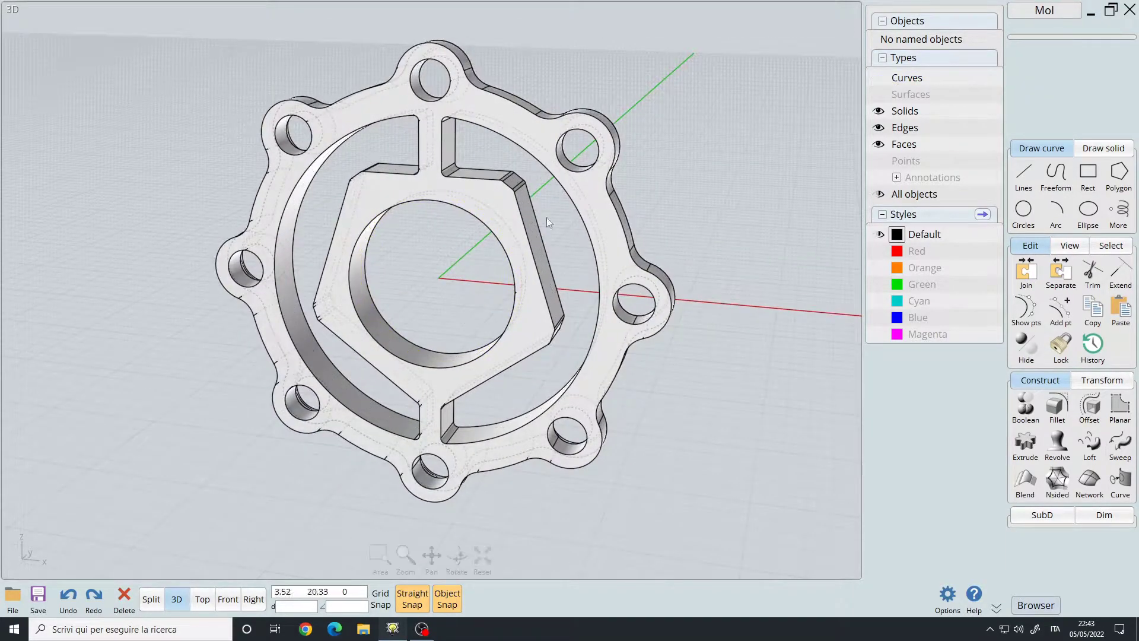
pyautogui.moveTo(546, 217); pyautogui.dragTo(394, 263, button='right')
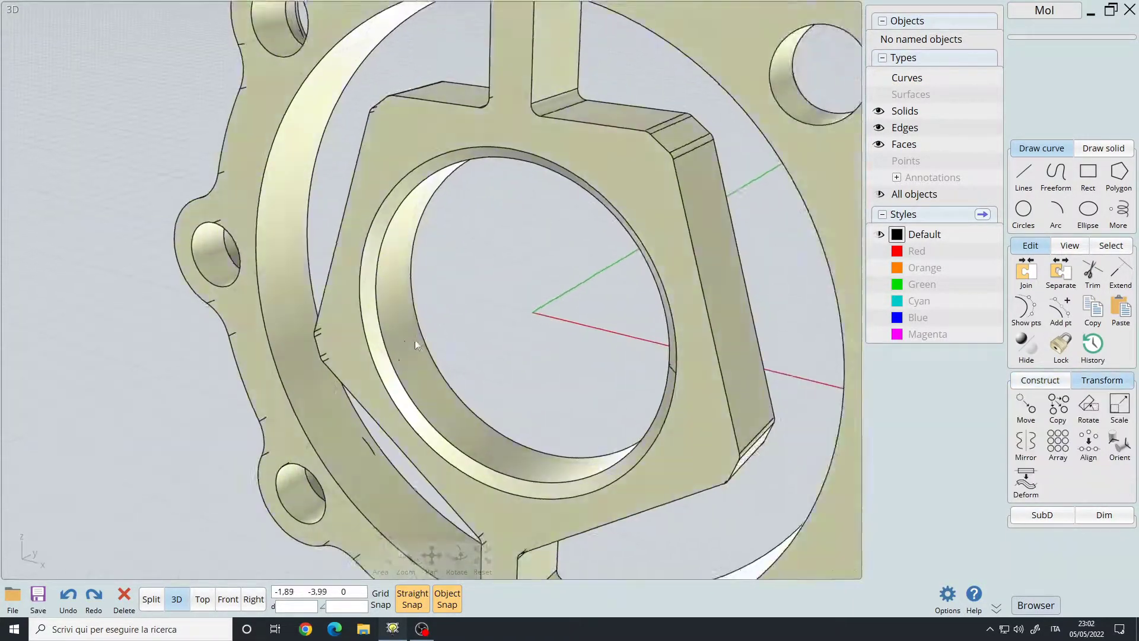
pyautogui.scroll(3, 415, 340)
pyautogui.scroll(3, 439, 312)
pyautogui.scroll(-5, 447, 293)
pyautogui.moveTo(448, 294)
pyautogui.mouseDown(button='right')
pyautogui.moveTo(535, 356)
pyautogui.moveTo(483, 245)
pyautogui.moveTo(717, 248)
pyautogui.moveTo(680, 269)
pyautogui.mouseUp(button='right')
pyautogui.scroll(3, 483, 244)
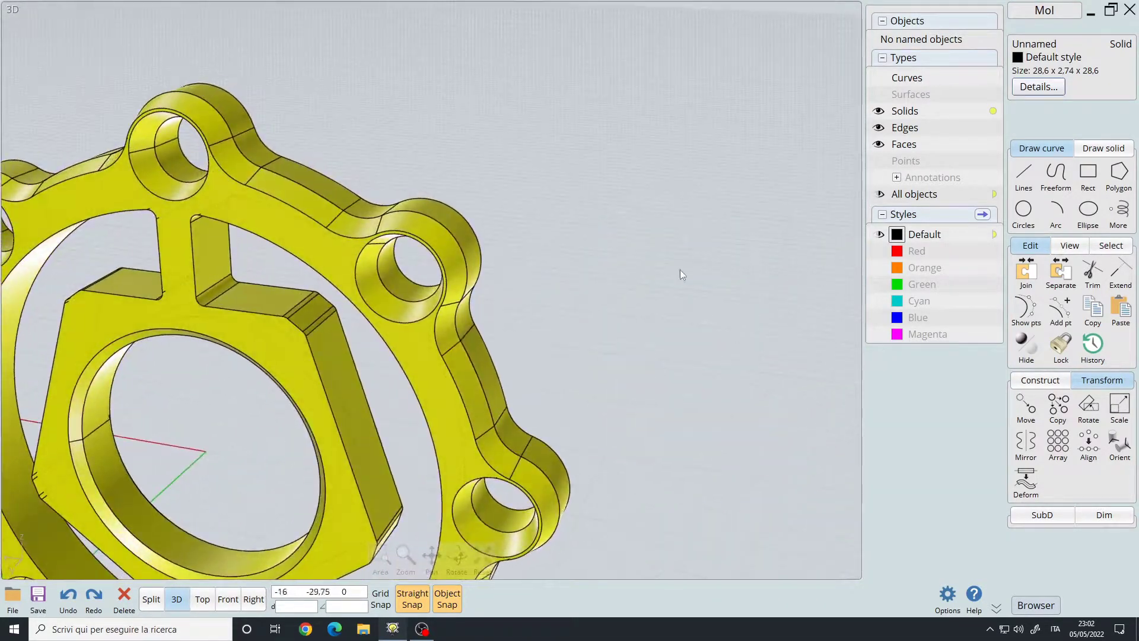
# - Select one groove's full 32-edge rim loop
pyautogui.moveTo(565, 277); pyautogui.dragTo(496, 289, button='right')
pyautogui.scroll(3, 496, 288)
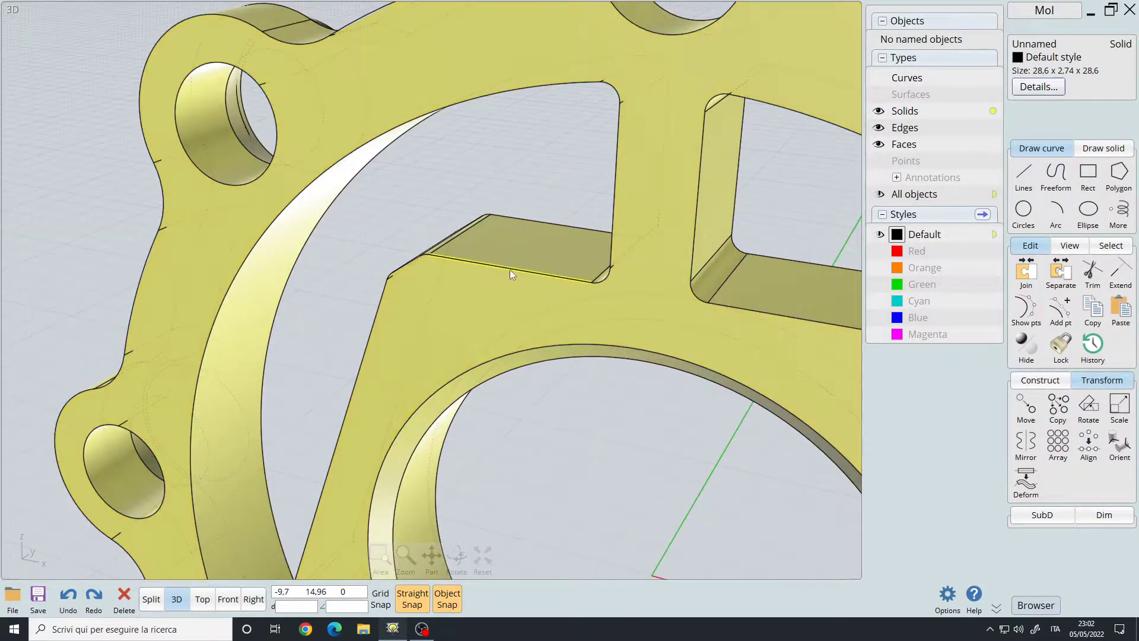
pyautogui.click(600, 281)
pyautogui.moveTo(602, 282); pyautogui.dragTo(490, 185, button='right')
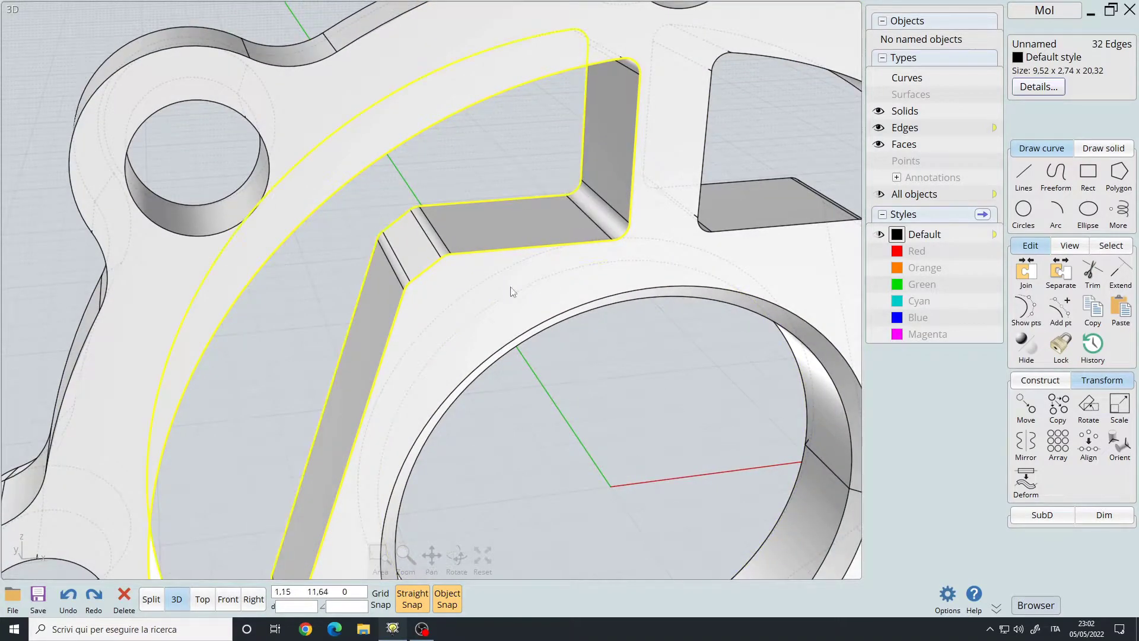
# - Fillet both groove rim edge loops with radius 0,2
pyautogui.press('f')
pyautogui.moveTo(438, 267); pyautogui.dragTo(479, 292, button='right')
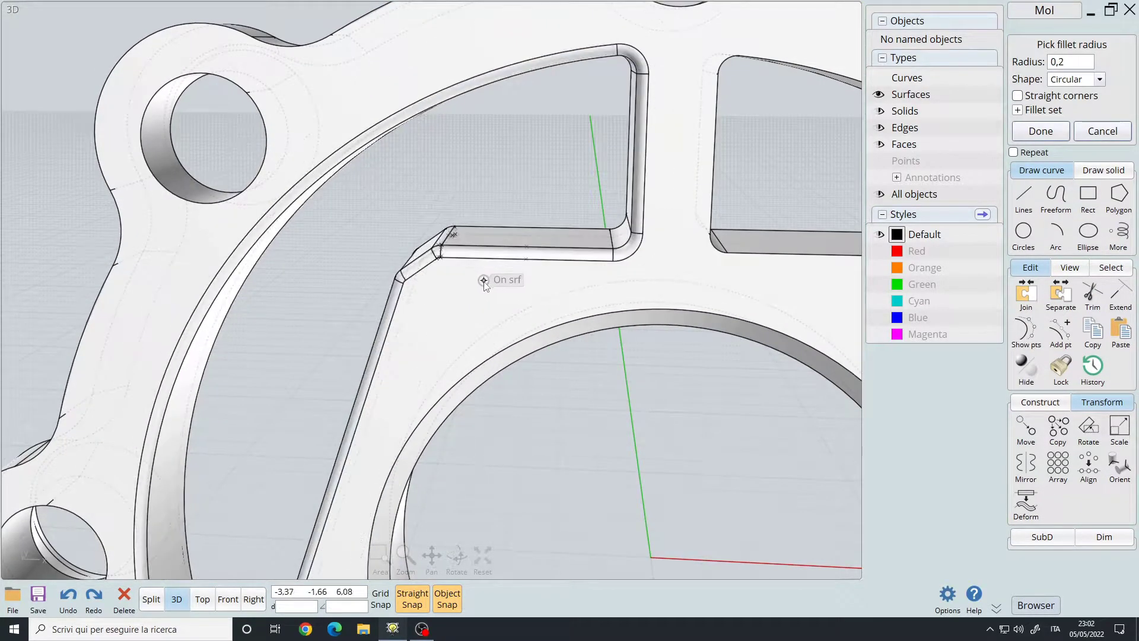
pyautogui.click(482, 278)
pyautogui.click(718, 249)
pyautogui.moveTo(718, 249); pyautogui.dragTo(468, 293, button='right')
pyautogui.scroll(-3, 549, 290)
pyautogui.press('f')
pyautogui.press('Return')
pyautogui.scroll(5, 468, 293)
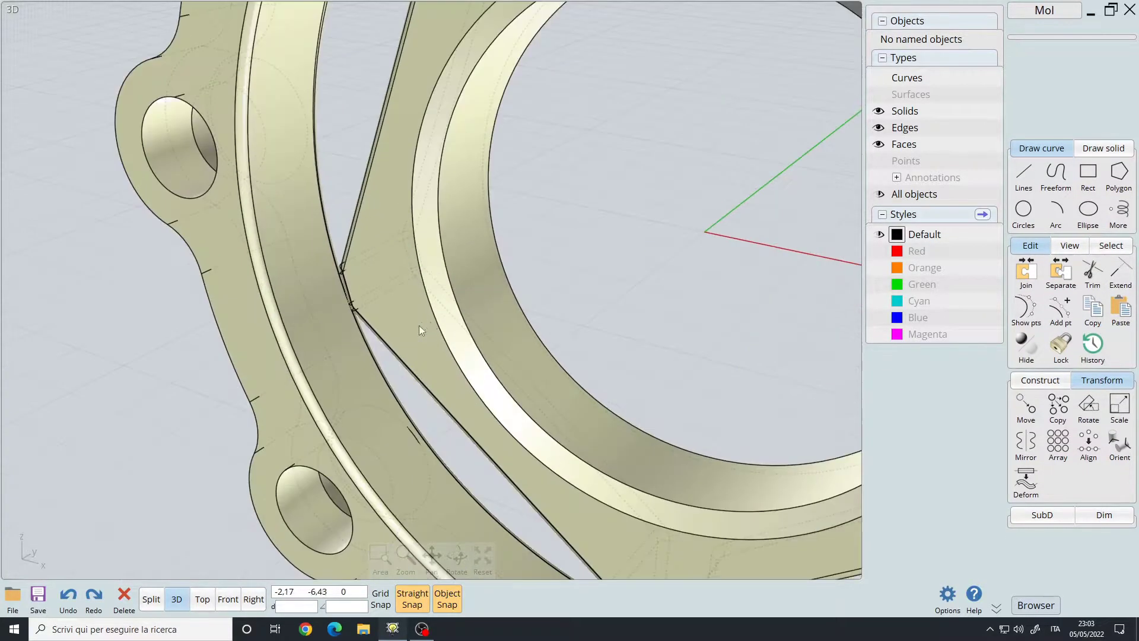
# - Fillet the inner bore ring edges with radius 0,2
pyautogui.click(448, 323)
pyautogui.press('f')
pyautogui.moveTo(607, 233)
pyautogui.mouseDown(button='right')
pyautogui.moveTo(405, 293)
pyautogui.moveTo(309, 303)
pyautogui.mouseUp(button='right')
pyautogui.press('Return')
pyautogui.click(718, 353)
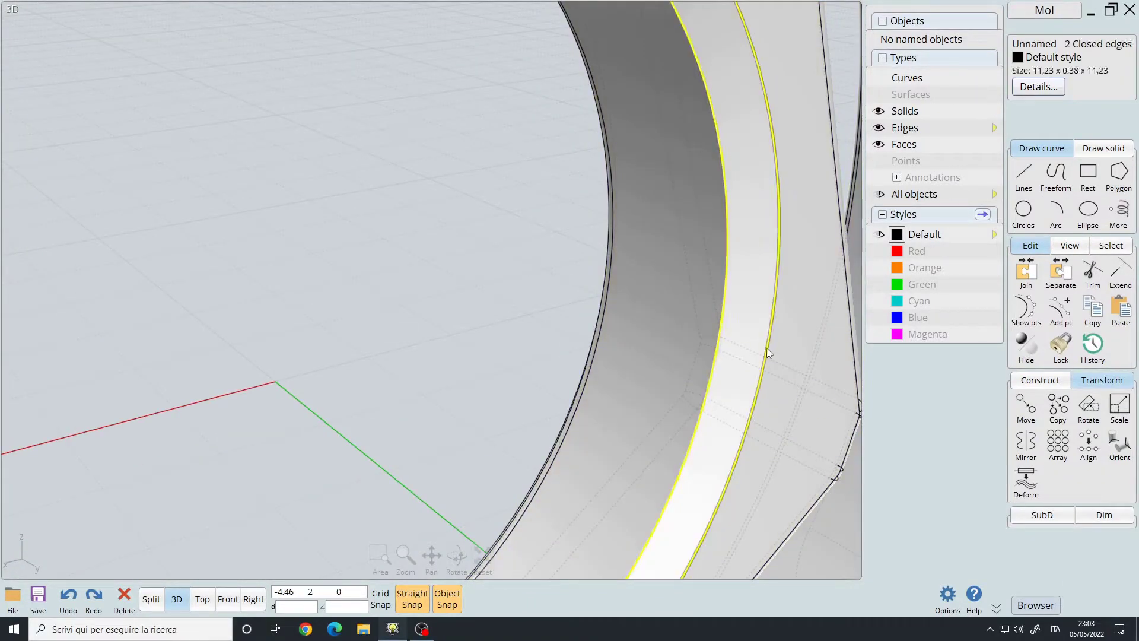
pyautogui.press('f')
pyautogui.press('Return')
pyautogui.scroll(-5, 763, 338)
pyautogui.moveTo(593, 297); pyautogui.dragTo(375, 312, button='right')
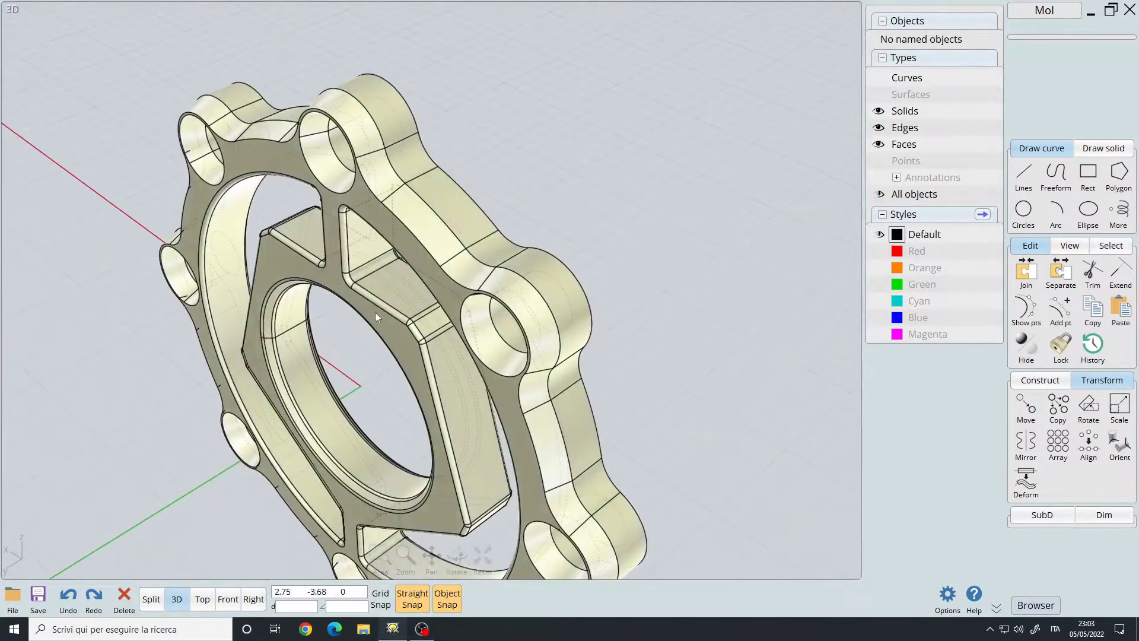
pyautogui.scroll(5, 514, 324)
# - Start a 0,11-radius fillet on a mounting-hole rim edge
pyautogui.click(507, 341)
pyautogui.press('f')
pyautogui.scroll(3, 510, 303)
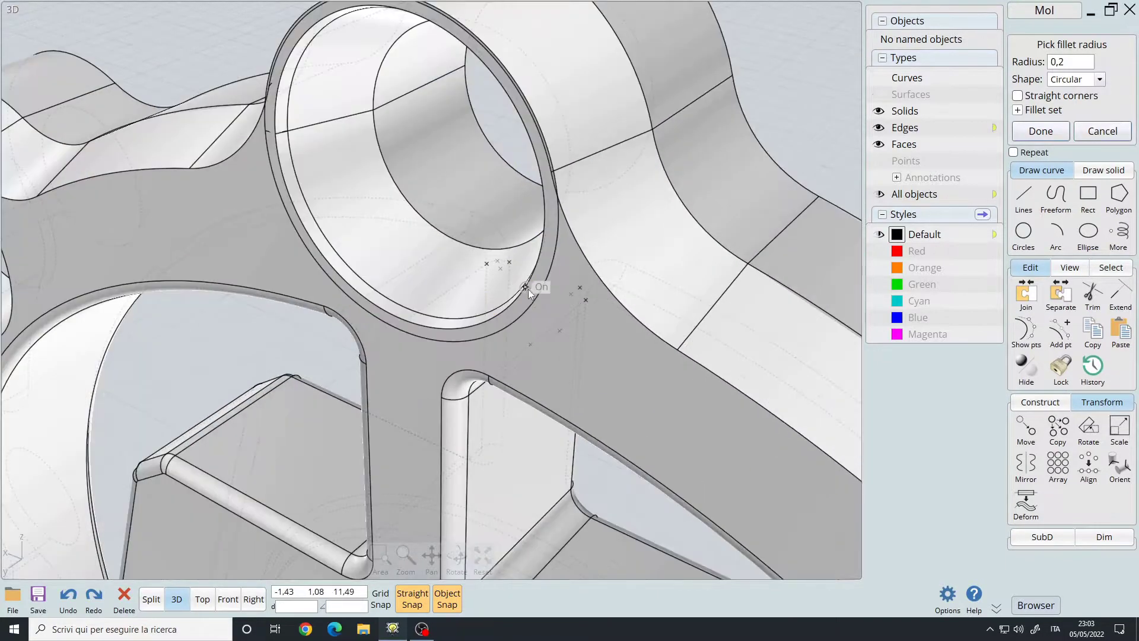
pyautogui.scroll(3, 599, 302)
pyautogui.click(597, 295)
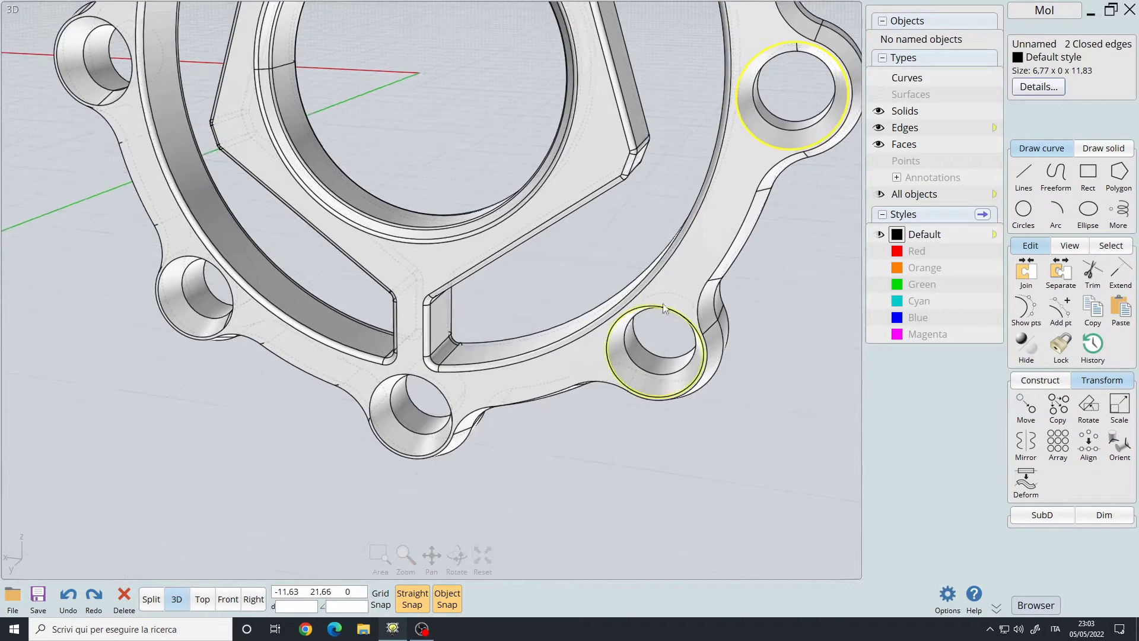
# - Fillet three more hole rims at 0,11, then select the flange's outer edges
pyautogui.click(228, 305)
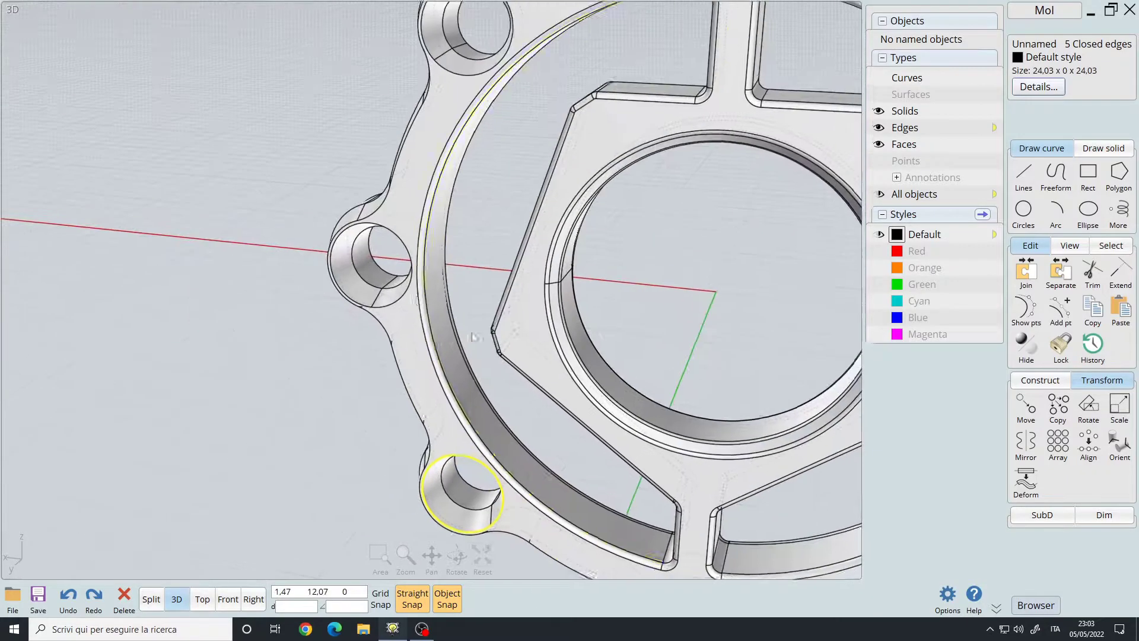
pyautogui.click(393, 340)
pyautogui.click(447, 111)
pyautogui.rightClick(446, 112)
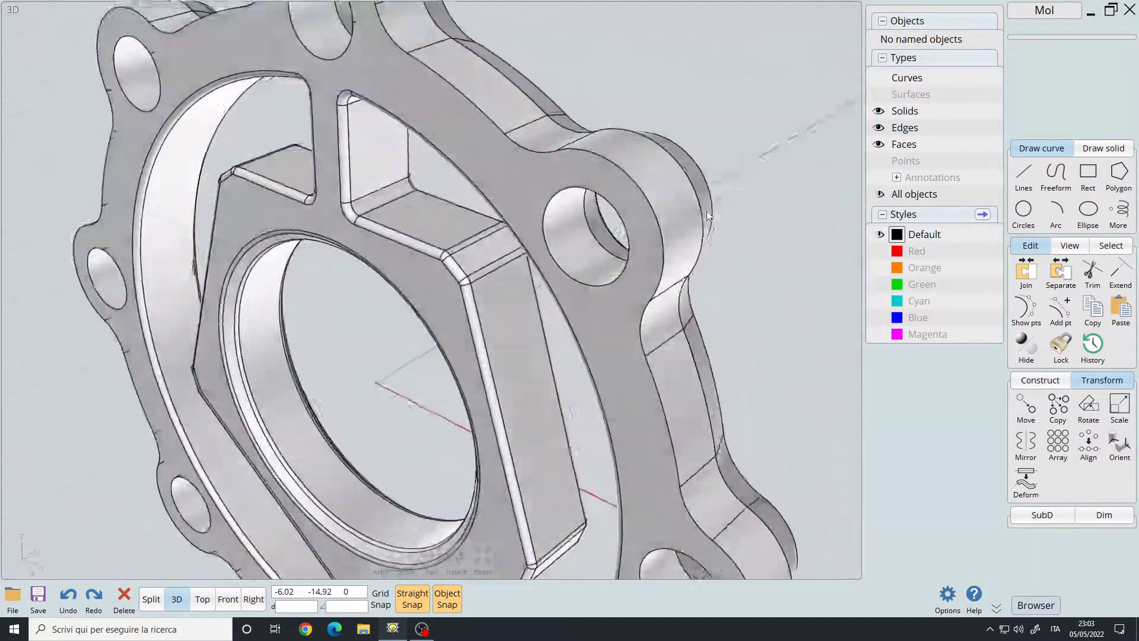
pyautogui.click(606, 159)
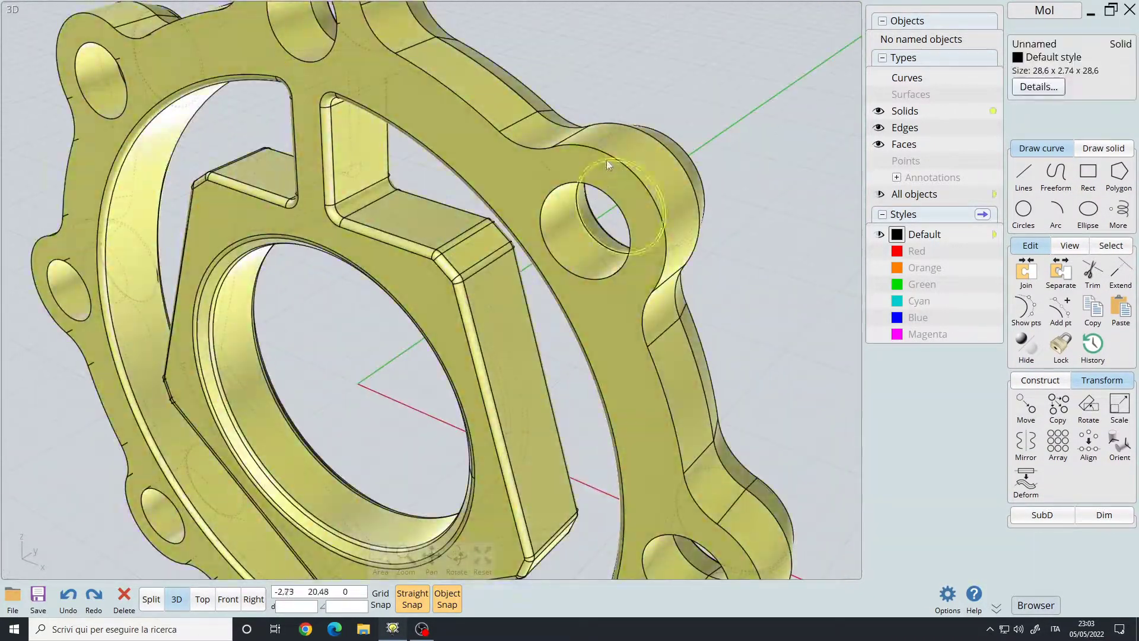
pyautogui.click(653, 238)
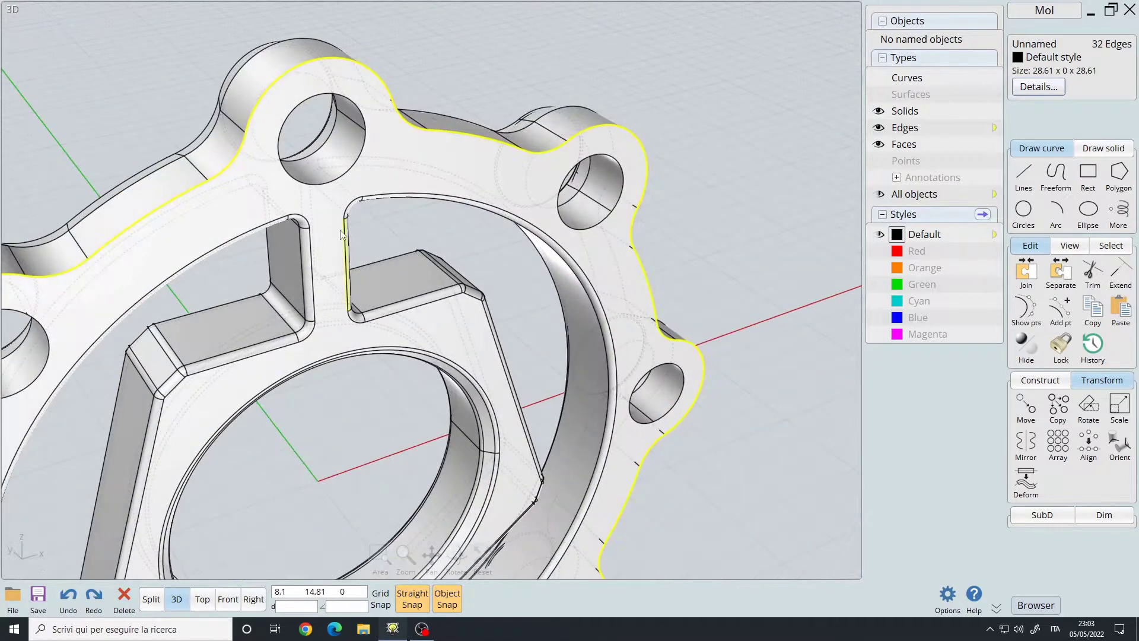
# - Select five more mounting-hole edges around the flange and fillet them
pyautogui.press('f')
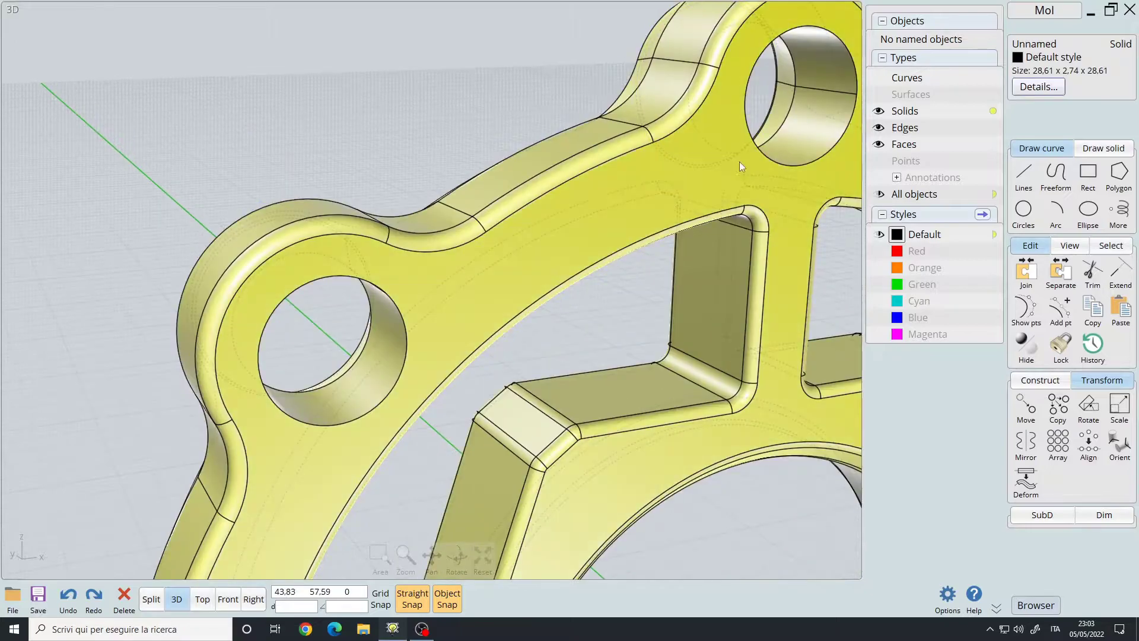
pyautogui.press('f')
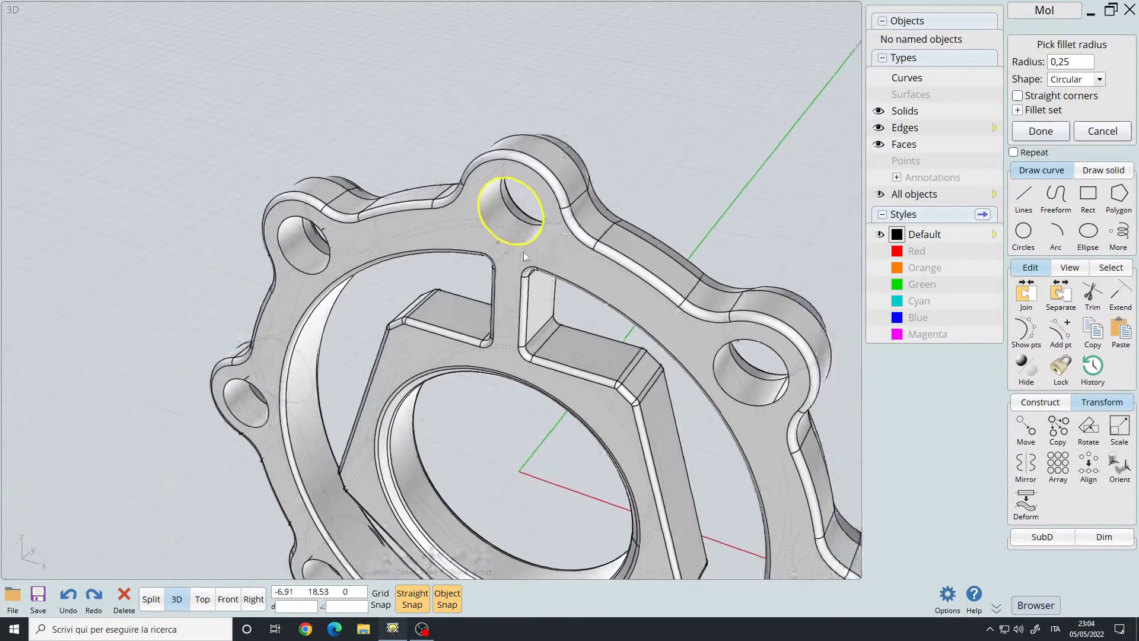
pyautogui.scroll(5, 523, 251)
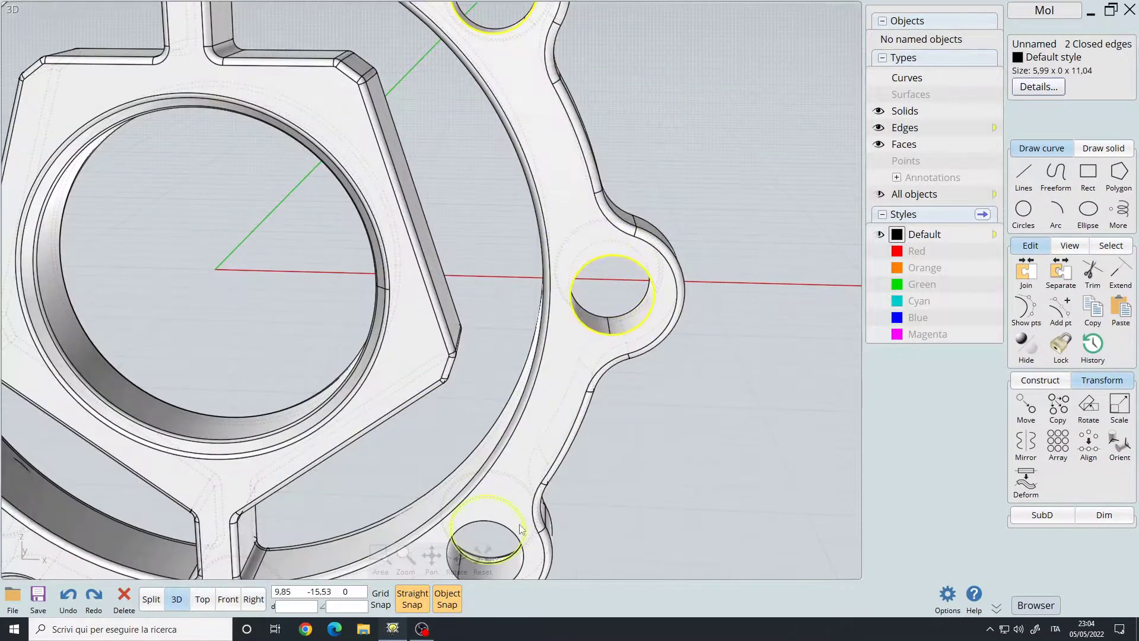
pyautogui.click(521, 529)
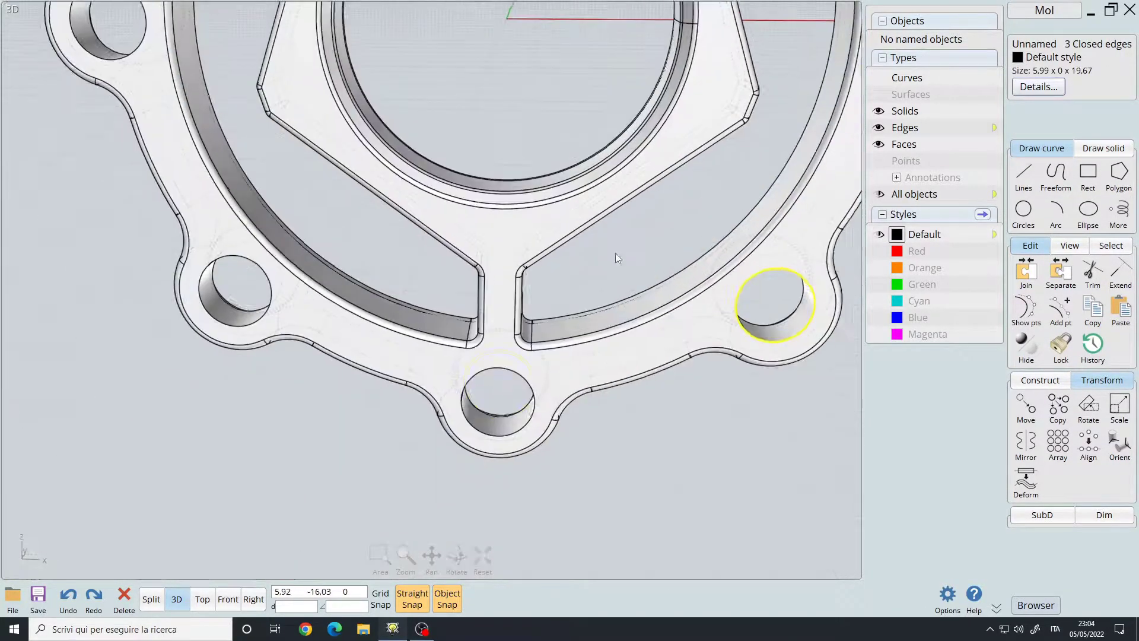
pyautogui.click(507, 397)
pyautogui.click(245, 286)
pyautogui.click(354, 261)
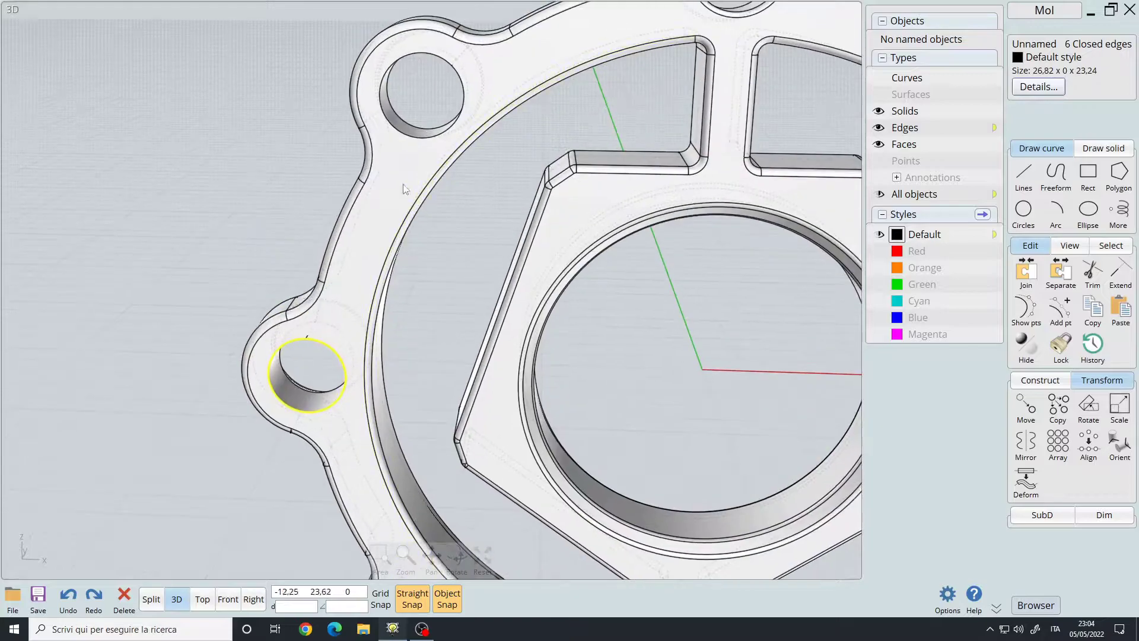
pyautogui.click(405, 137)
pyautogui.press('Return')
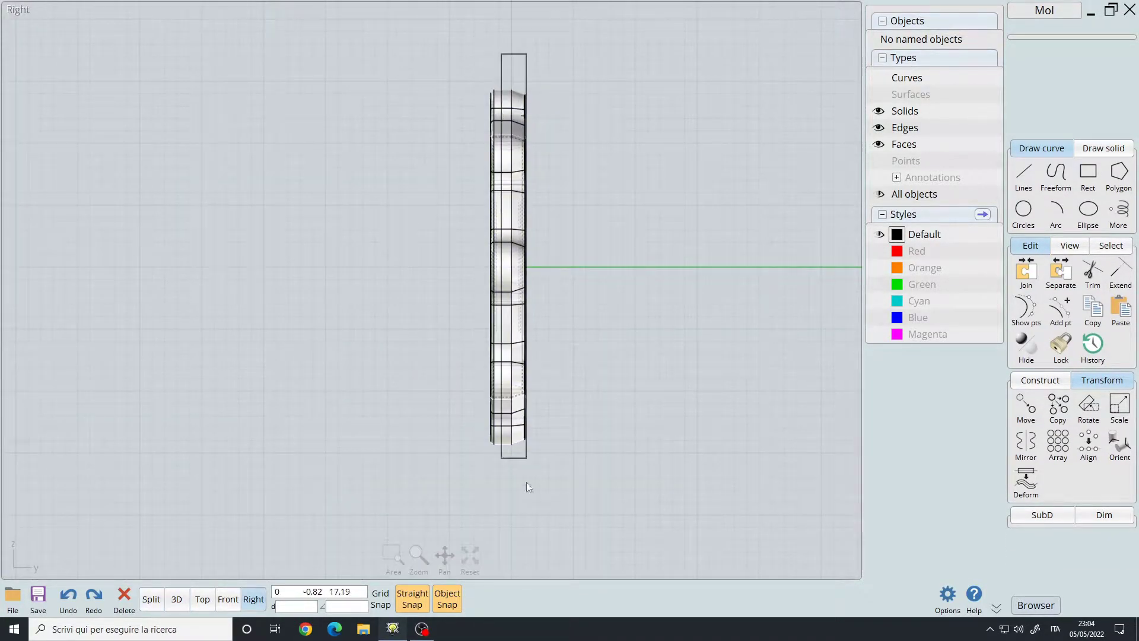
# - Select the outer rim edges, excluding the two top holes, and fillet them at 1,25
pyautogui.click(511, 99)
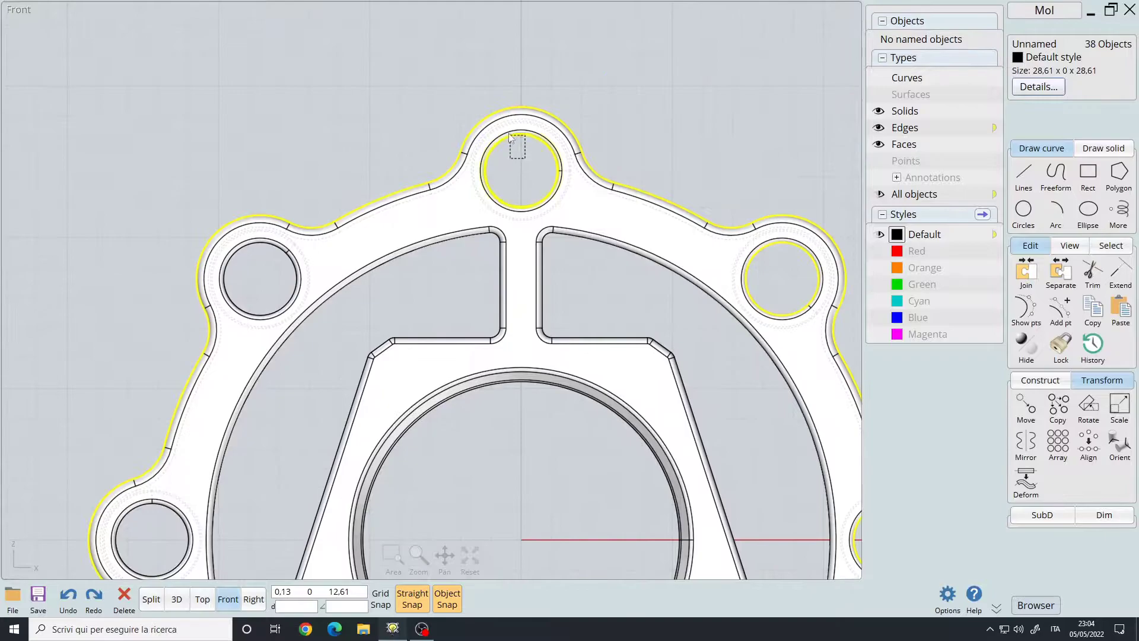
pyautogui.click(522, 150)
pyautogui.click(775, 261)
pyautogui.scroll(-3, 633, 238)
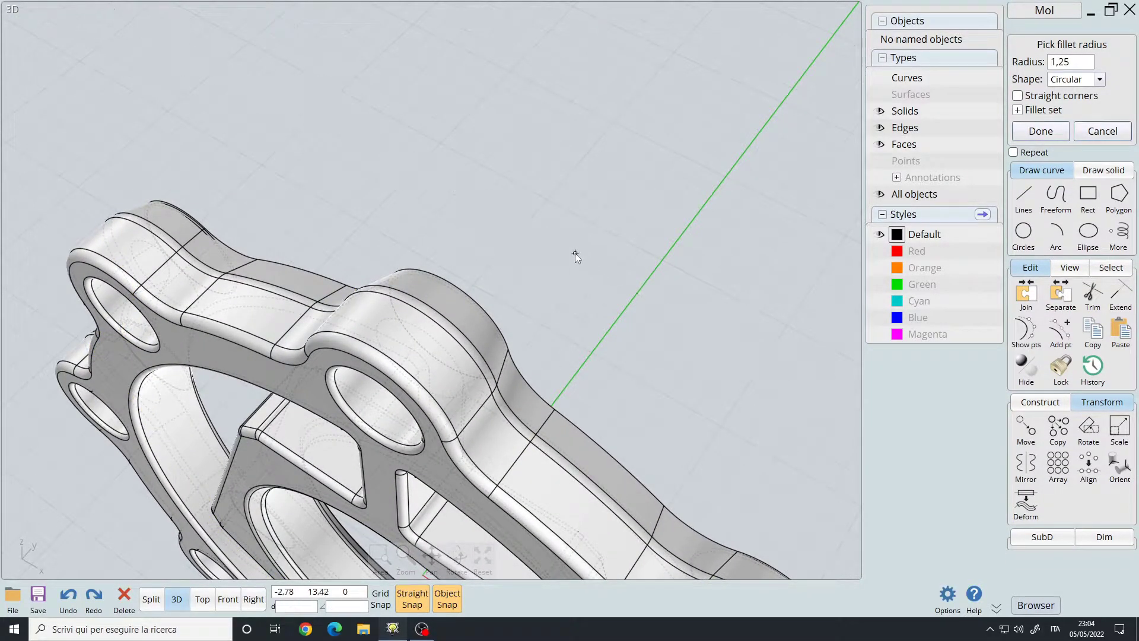
pyautogui.click(575, 253)
pyautogui.scroll(-2, 569, 252)
pyautogui.moveTo(567, 255); pyautogui.dragTo(457, 237, button='right')
pyautogui.scroll(6, 457, 236)
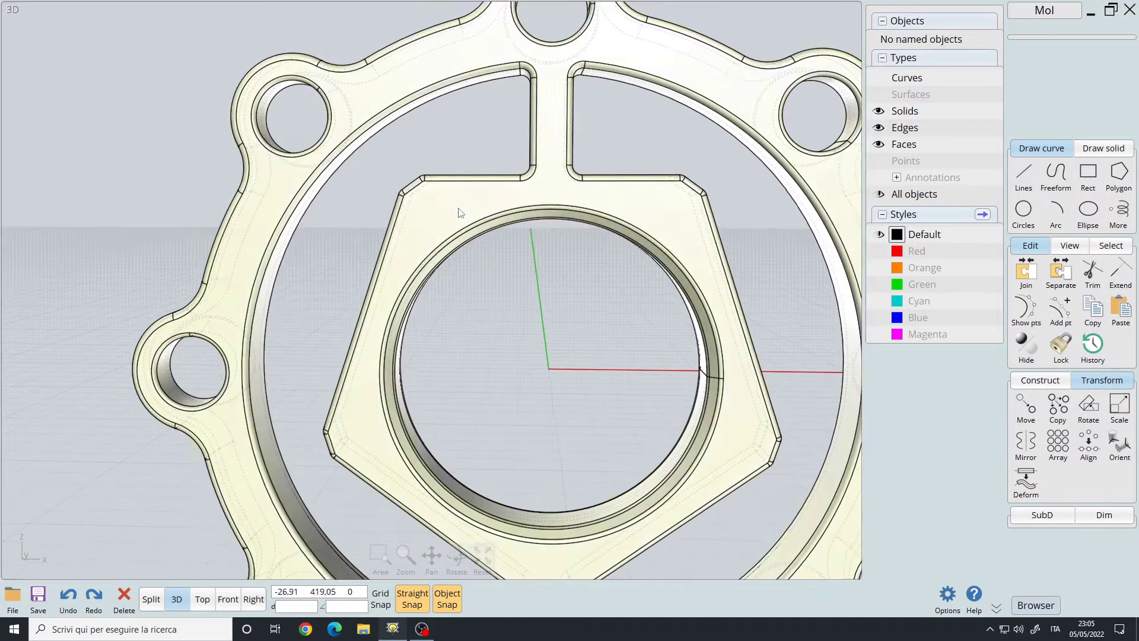
# - Draw a small circle at the hub's upper-left corner
pyautogui.rightClick(458, 213)
pyautogui.scroll(3, 412, 199)
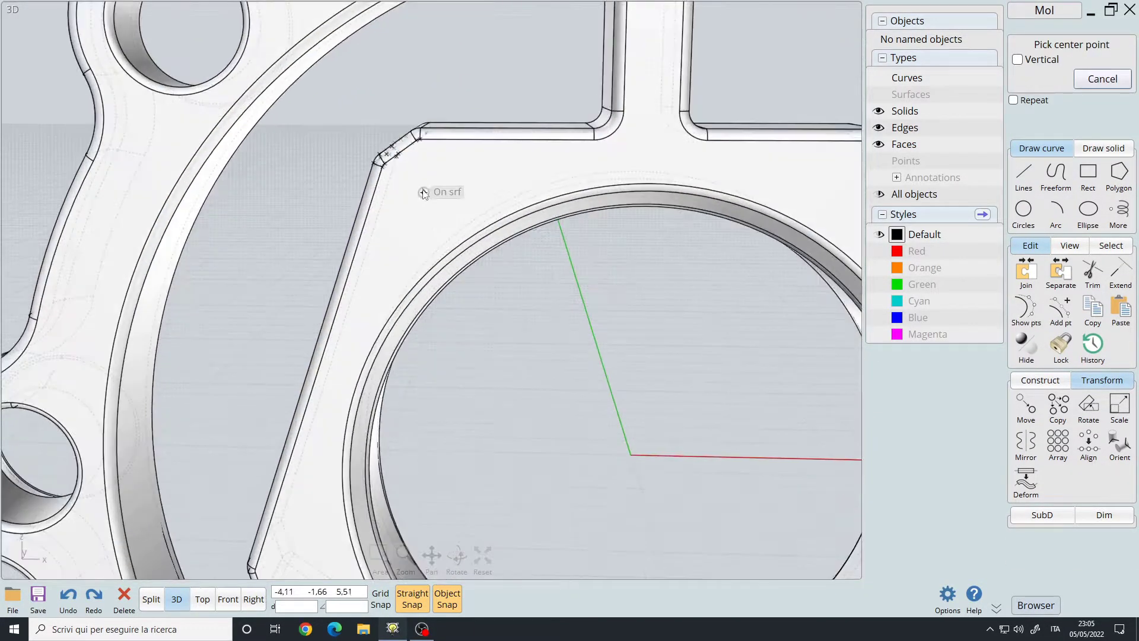
pyautogui.click(419, 188)
pyautogui.click(433, 198)
pyautogui.scroll(-5, 434, 198)
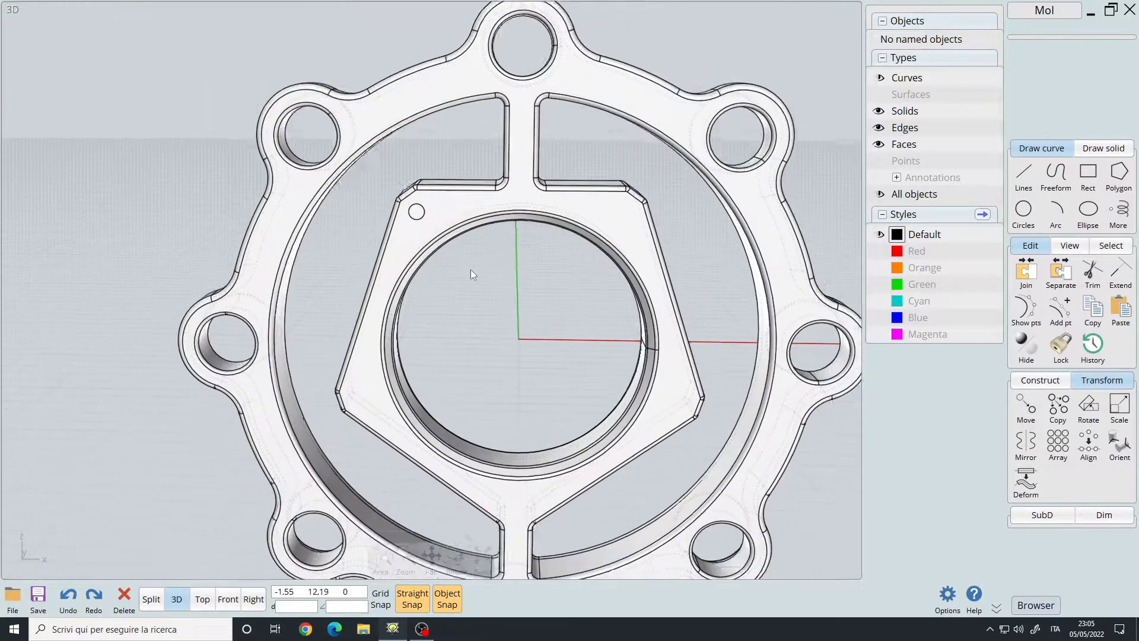
pyautogui.click(410, 204)
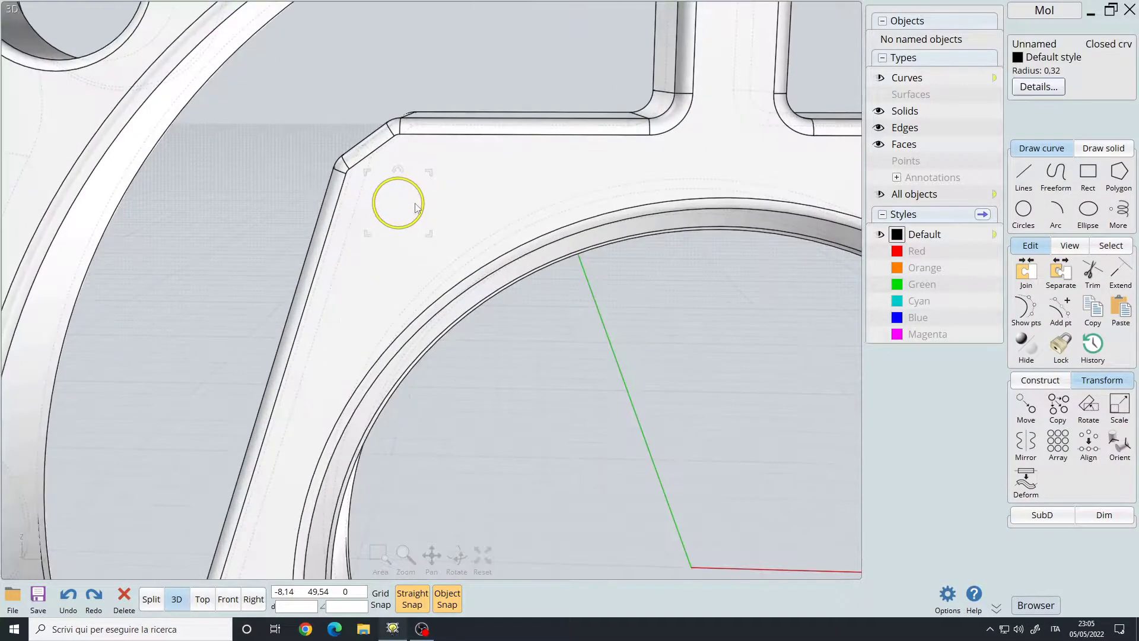
# - Extrude the circle both ways into a capped cylinder and begin mirroring it in Front view
pyautogui.scroll(5, 410, 204)
pyautogui.moveTo(249, 154); pyautogui.dragTo(483, 280, button='right')
pyautogui.click(1104, 148)
pyautogui.click(1023, 172)
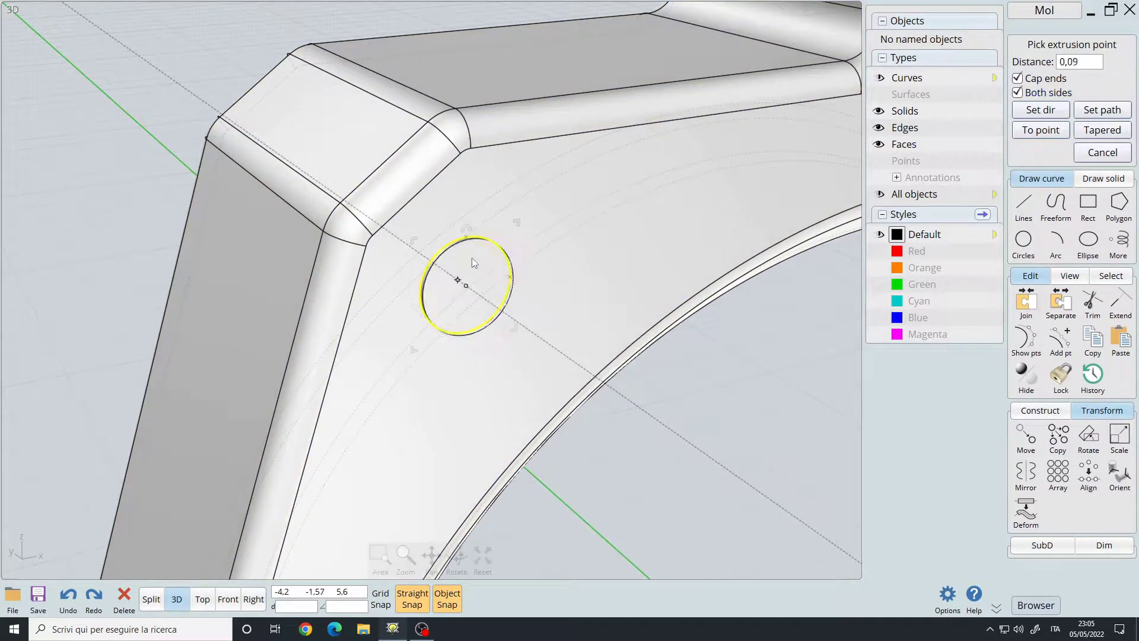
pyautogui.click(469, 264)
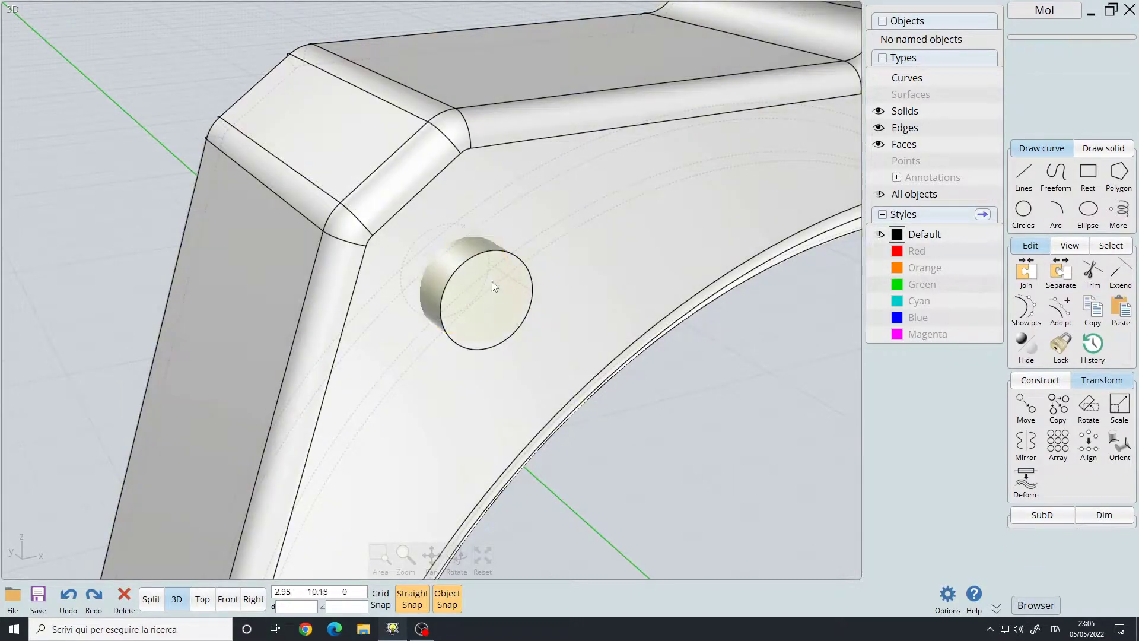
pyautogui.press('F3')
pyautogui.scroll(3, 585, 248)
pyautogui.press('m')
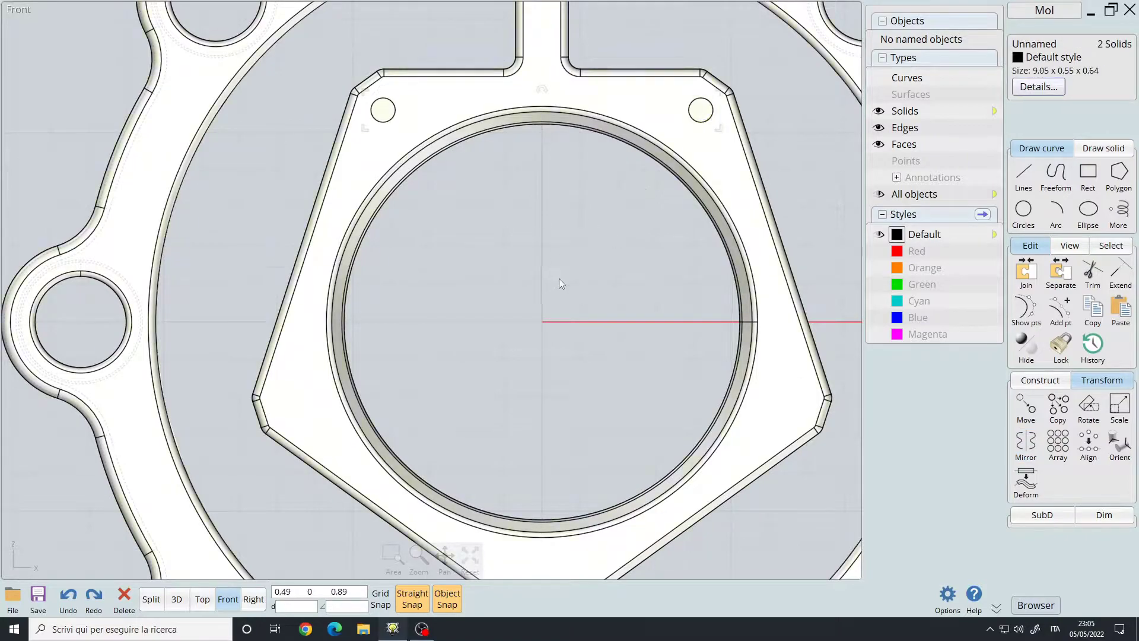
# - Centre the hub in Front view and pick the plate as the body to cut
pyautogui.moveTo(559, 279); pyautogui.dragTo(546, 220, button='right')
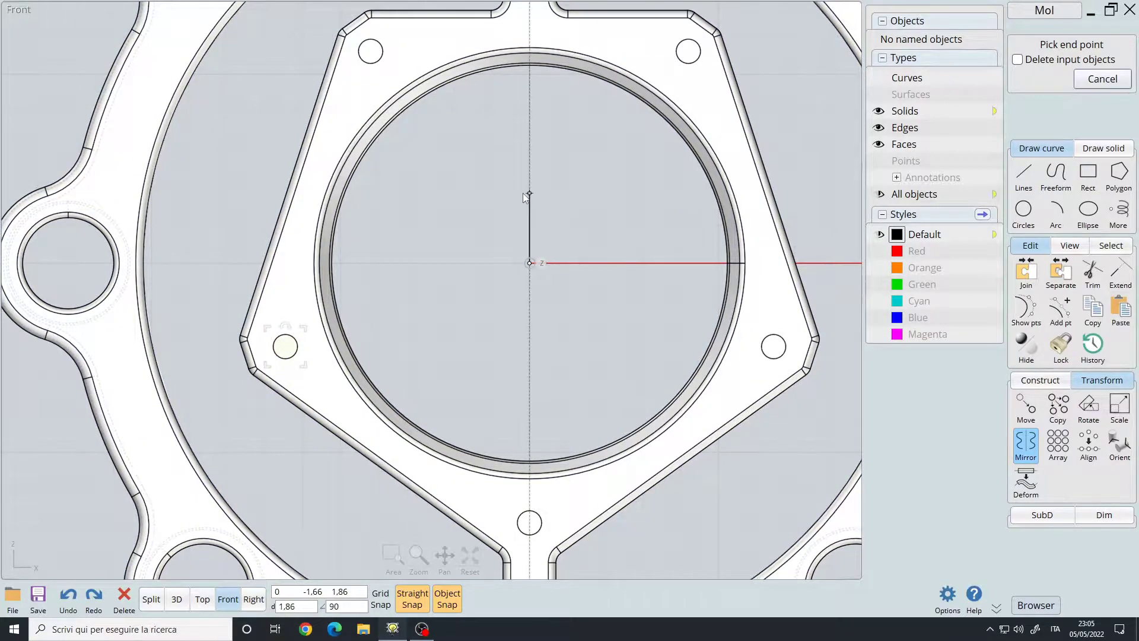
pyautogui.click(375, 55)
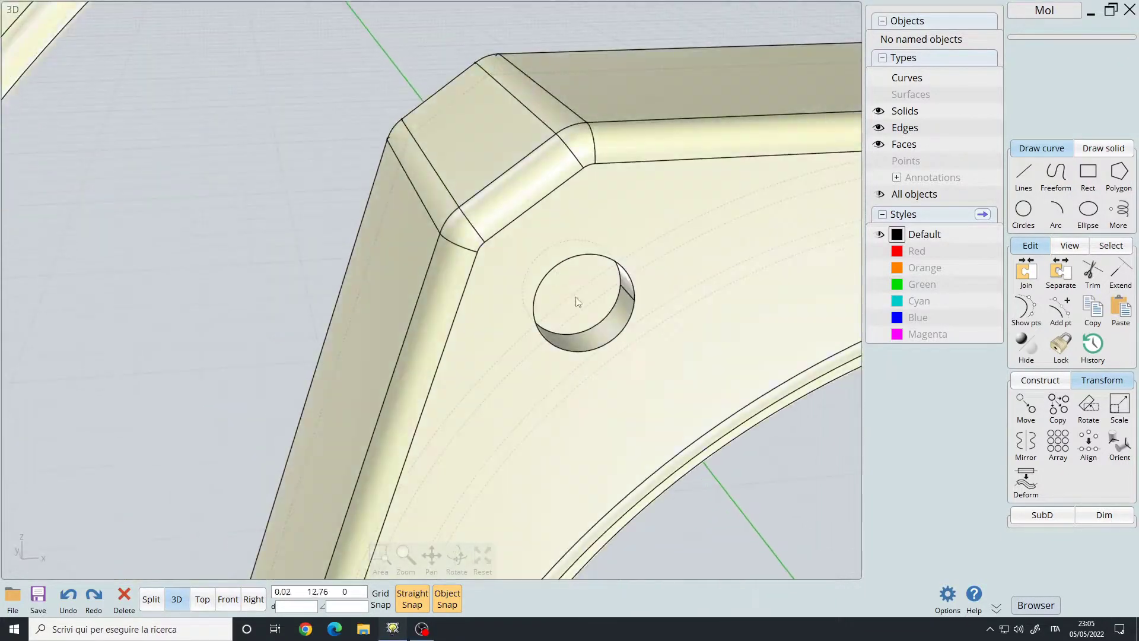
# - Subtract the cylinders from the plate and set up a 0,06 chamfer on a hole edge
pyautogui.click(585, 315)
pyautogui.scroll(3, 396, 291)
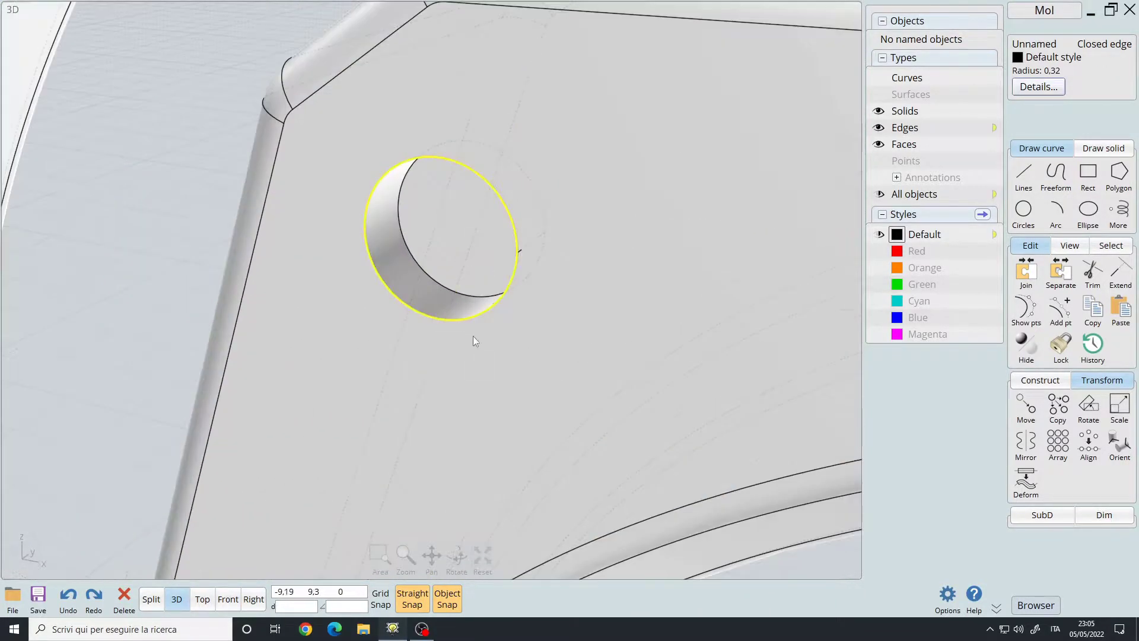
pyautogui.moveTo(473, 335); pyautogui.dragTo(350, 365, button='right')
pyautogui.press('c')
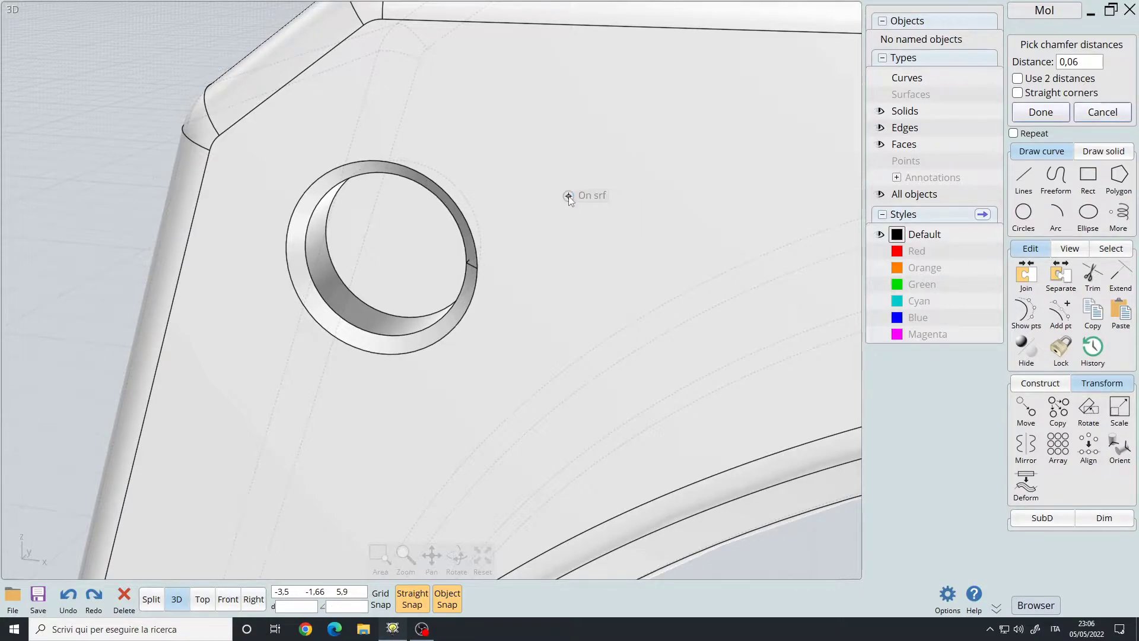
pyautogui.scroll(-5, 583, 198)
pyautogui.scroll(2, 606, 257)
pyautogui.scroll(1, 474, 278)
pyautogui.scroll(3, 475, 278)
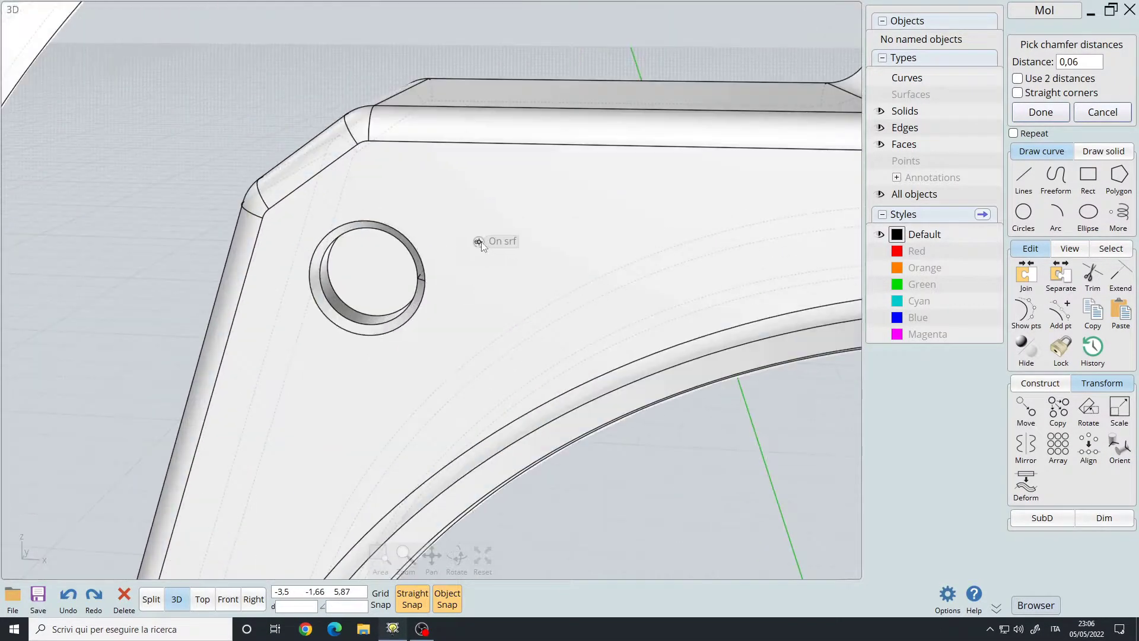
pyautogui.click(502, 242)
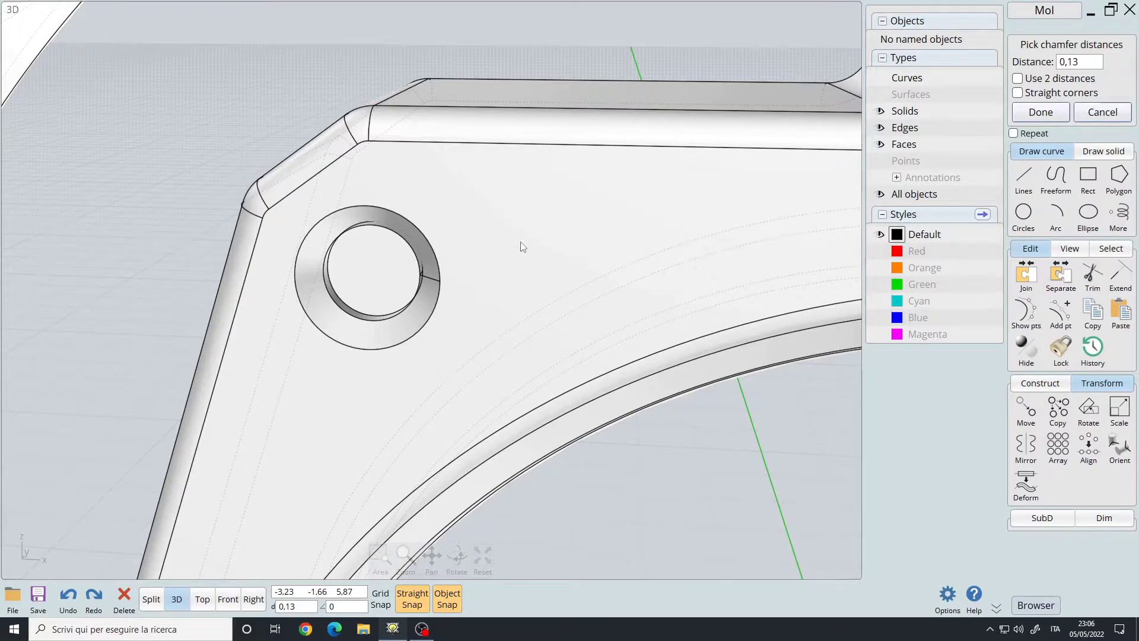
pyautogui.click(522, 246)
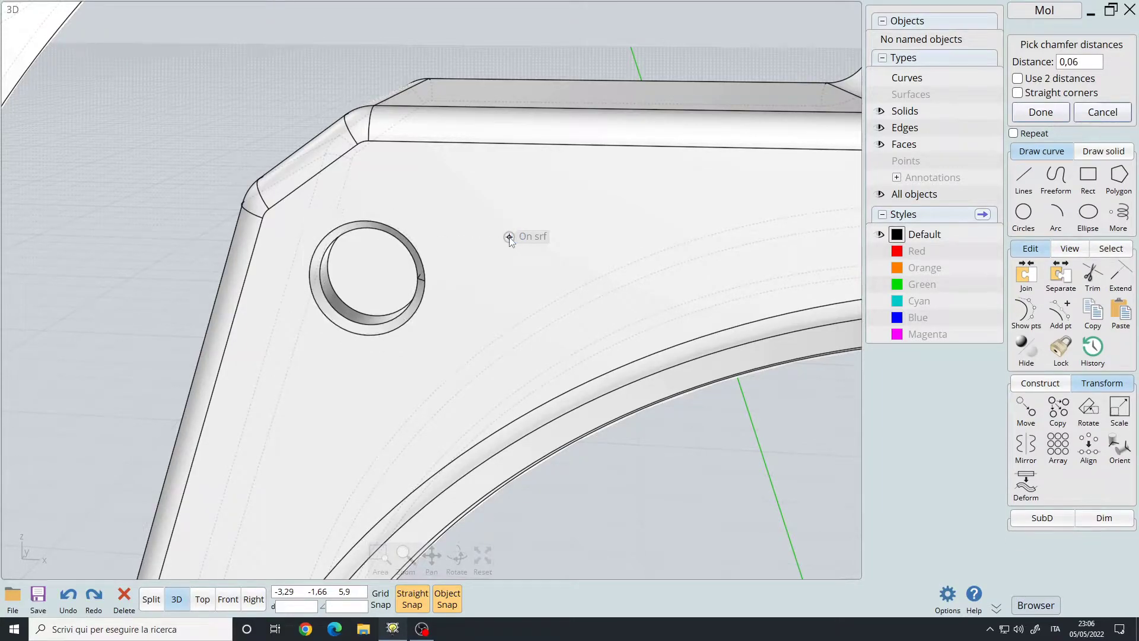
pyautogui.scroll(-5, 510, 243)
pyautogui.scroll(2, 463, 338)
pyautogui.scroll(4, 476, 330)
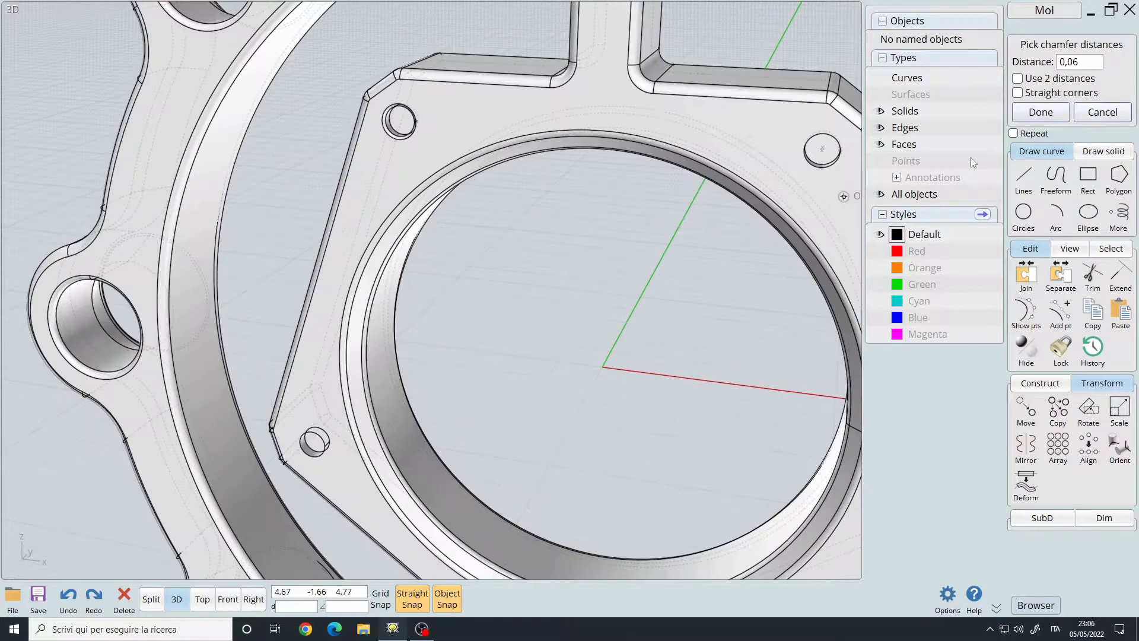
# - Reselect the small hole edge and apply the 0,06 chamfer to it
pyautogui.click(1102, 112)
pyautogui.press('f')
pyautogui.scroll(3, 510, 249)
pyautogui.scroll(3, 463, 250)
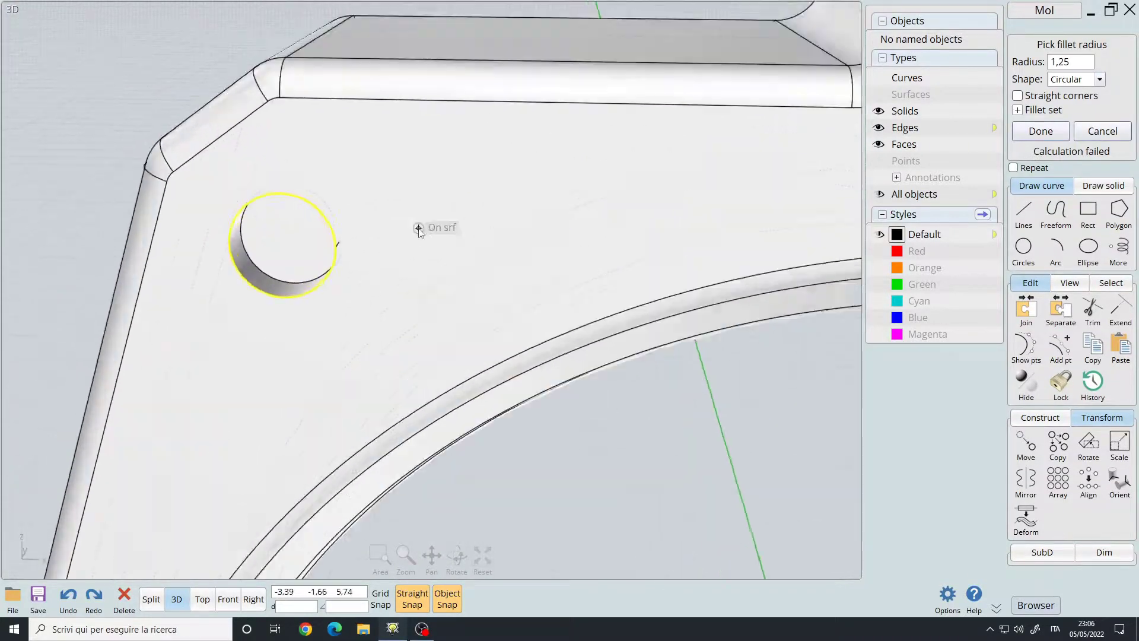
pyautogui.scroll(1, 439, 231)
pyautogui.scroll(-5, 484, 305)
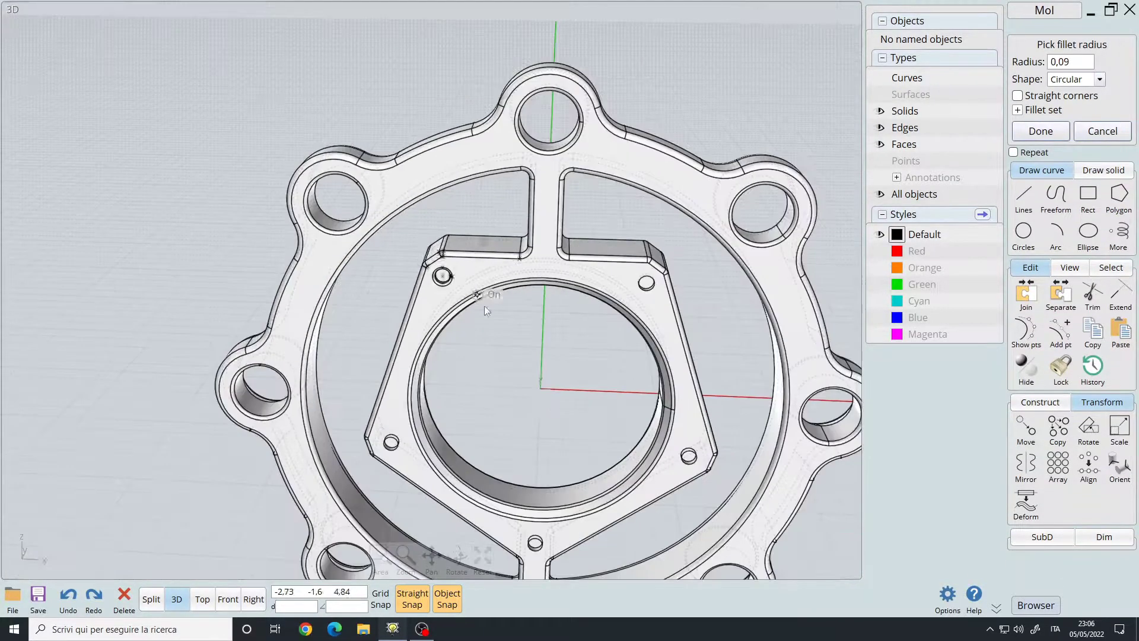
pyautogui.scroll(1, 475, 315)
pyautogui.scroll(4, 487, 312)
pyautogui.scroll(-3, 481, 294)
pyautogui.scroll(3, 467, 279)
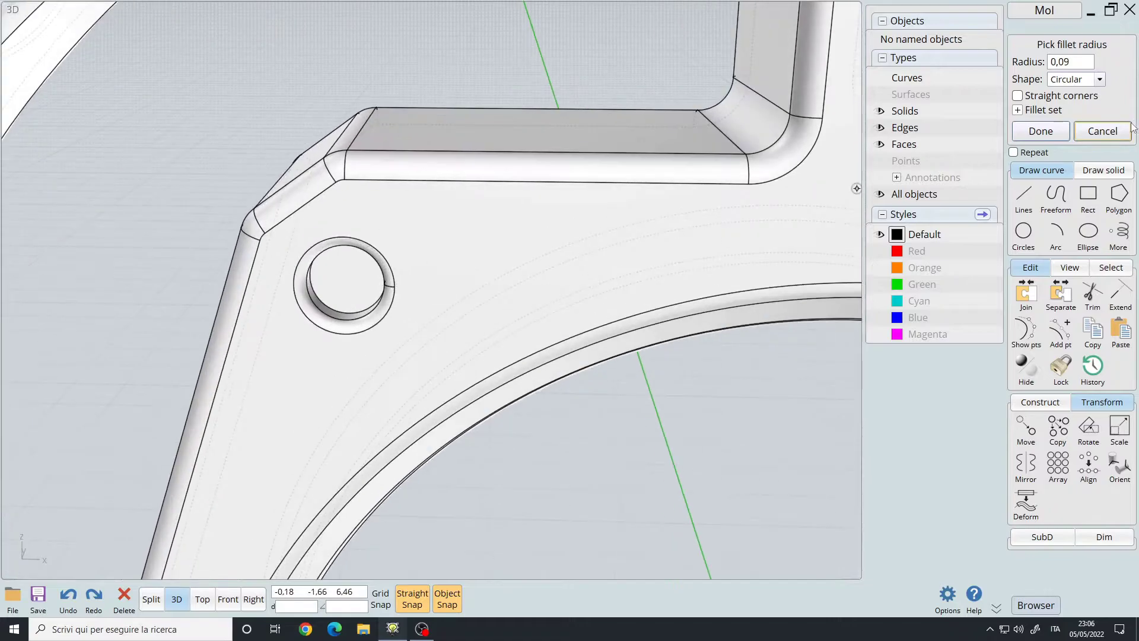
pyautogui.press('c')
pyautogui.scroll(2, 449, 265)
pyautogui.press('Return')
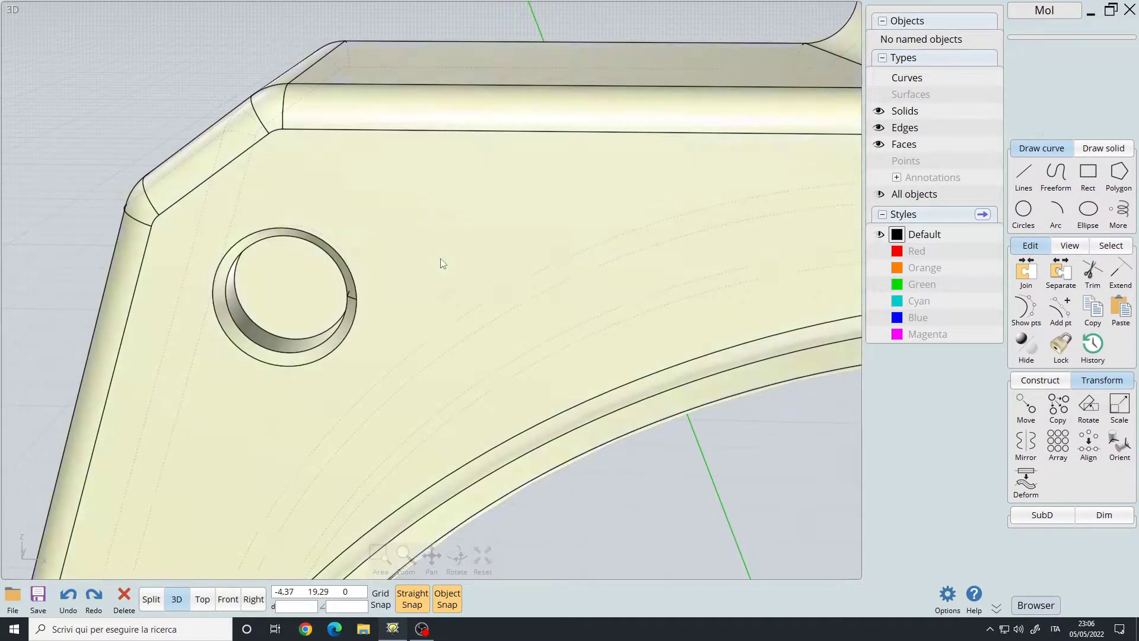
# - Chamfer another small hub-hole edge at 0,06
pyautogui.scroll(-5, 474, 255)
pyautogui.scroll(5, 551, 236)
pyautogui.click(549, 233)
pyautogui.moveTo(550, 236); pyautogui.dragTo(639, 348, button='right')
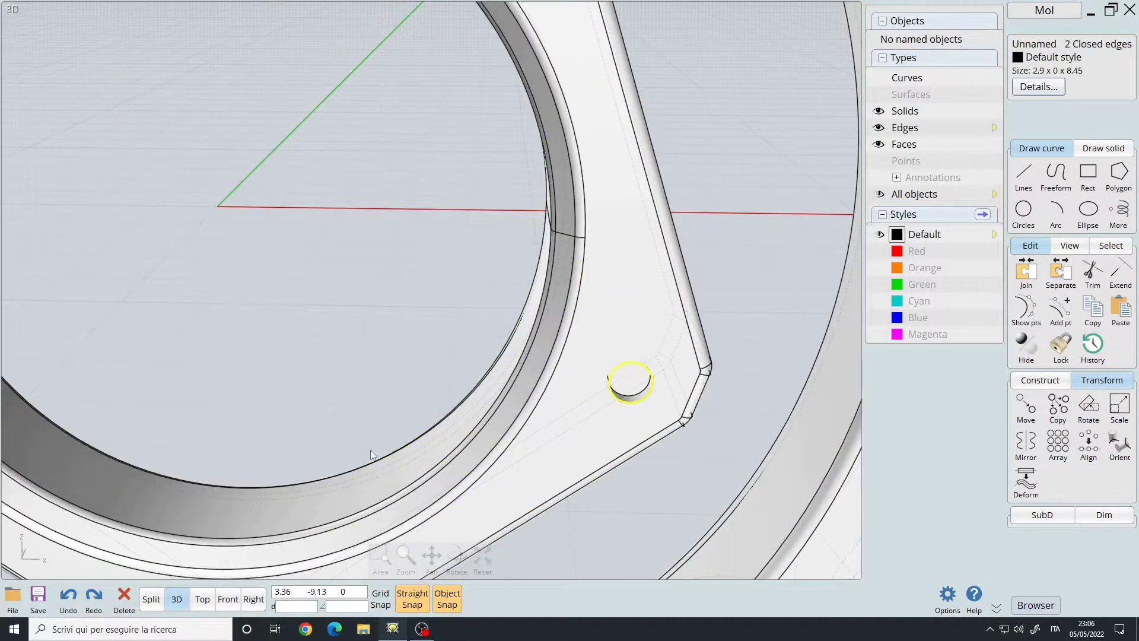
pyautogui.scroll(-3, 371, 455)
pyautogui.scroll(-2, 520, 354)
pyautogui.scroll(5, 520, 354)
pyautogui.press('c')
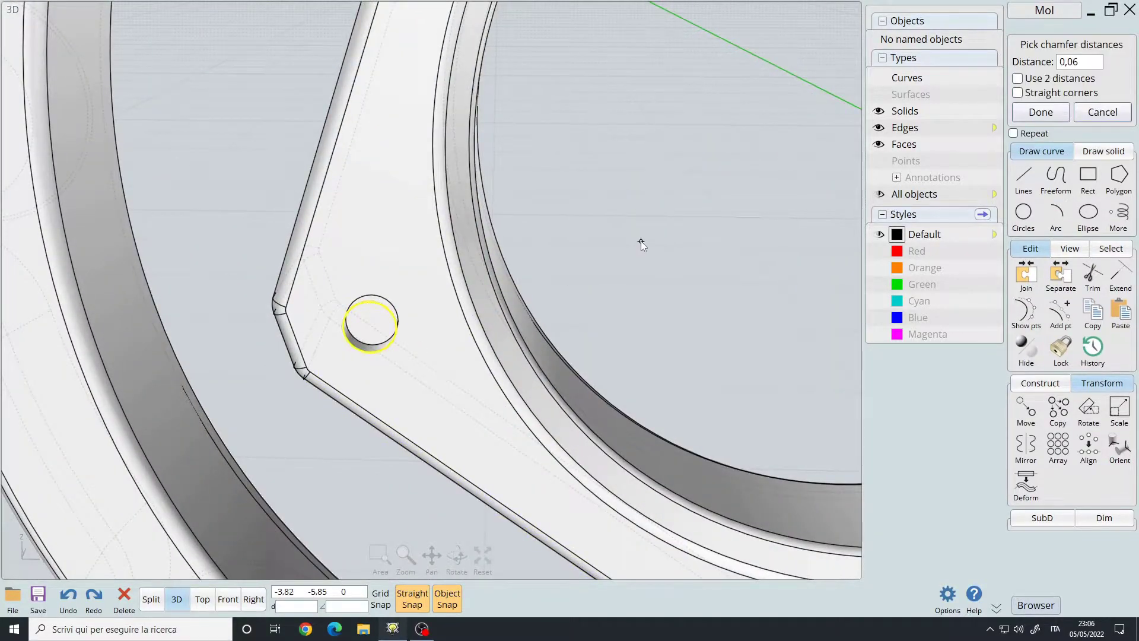
pyautogui.press('Return')
pyautogui.scroll(5, 634, 239)
pyautogui.scroll(-2, 511, 195)
# - Fillet the chamfered hole's inner edge with a 0,02 radius
pyautogui.click(511, 194)
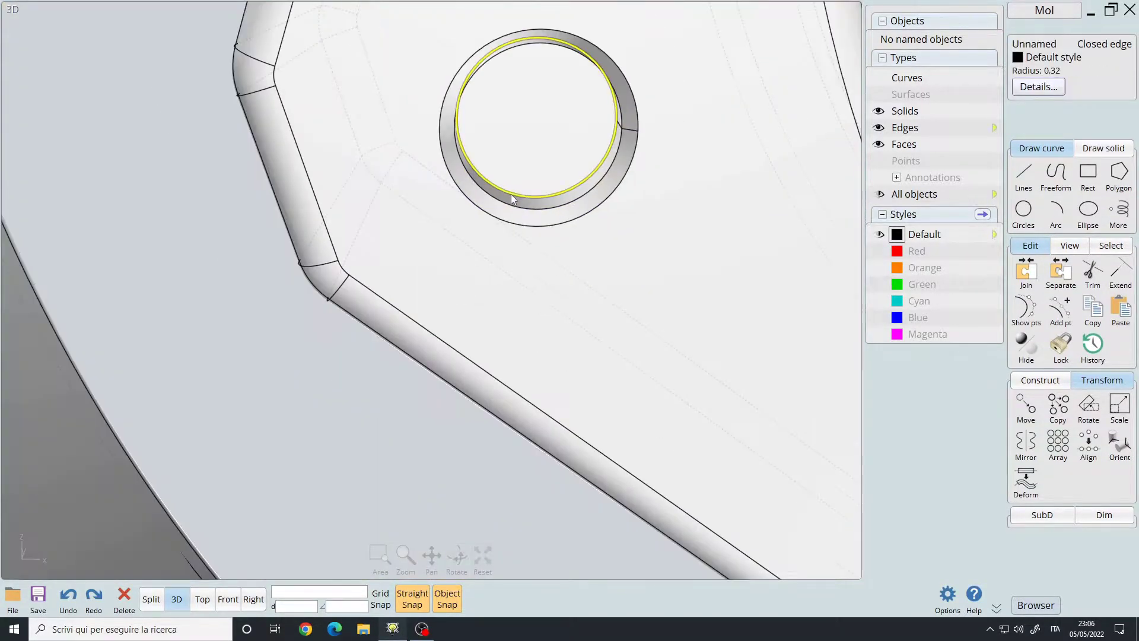
pyautogui.press('f')
pyautogui.scroll(3, 511, 194)
pyautogui.press('Return')
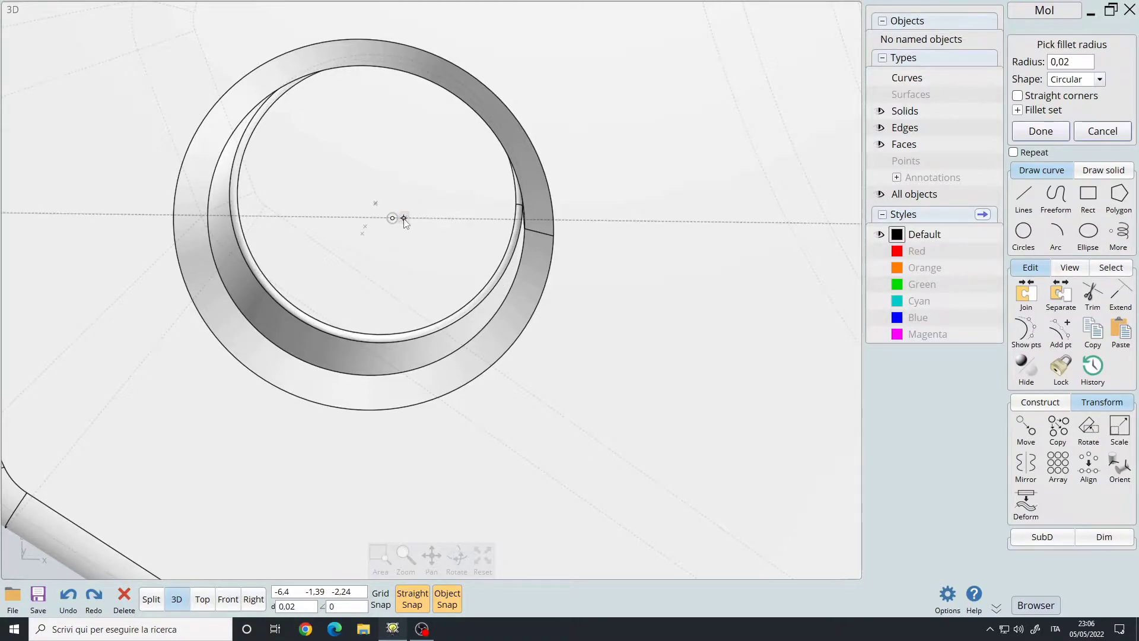
pyautogui.scroll(-5, 403, 219)
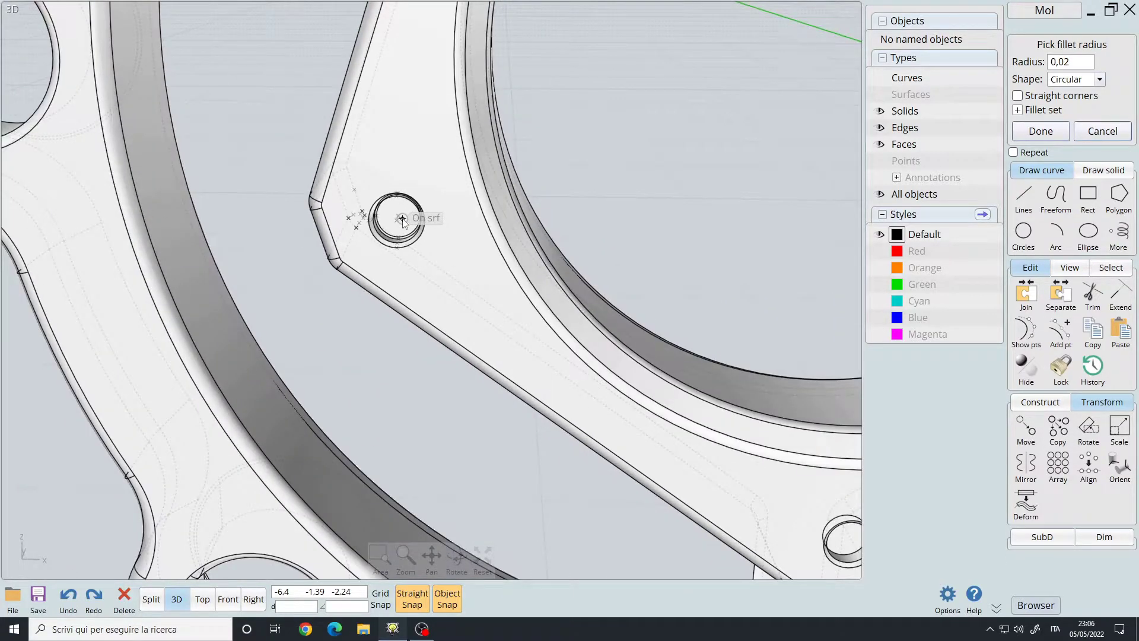
pyautogui.press('Return')
pyautogui.scroll(-5, 404, 219)
pyautogui.scroll(5, 339, 267)
# - Fillet two more small hole edges at 0,02, repeating on the next ones
pyautogui.click(325, 320)
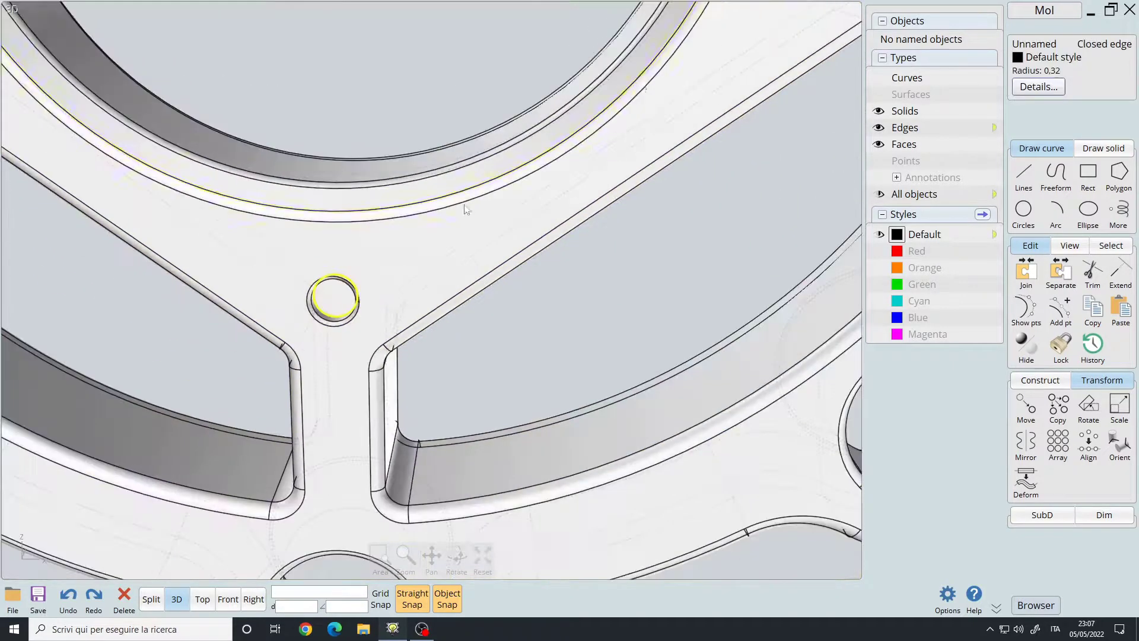
pyautogui.scroll(4, 585, 268)
pyautogui.scroll(-3, 585, 268)
pyautogui.scroll(-2, 585, 268)
pyautogui.scroll(3, 564, 267)
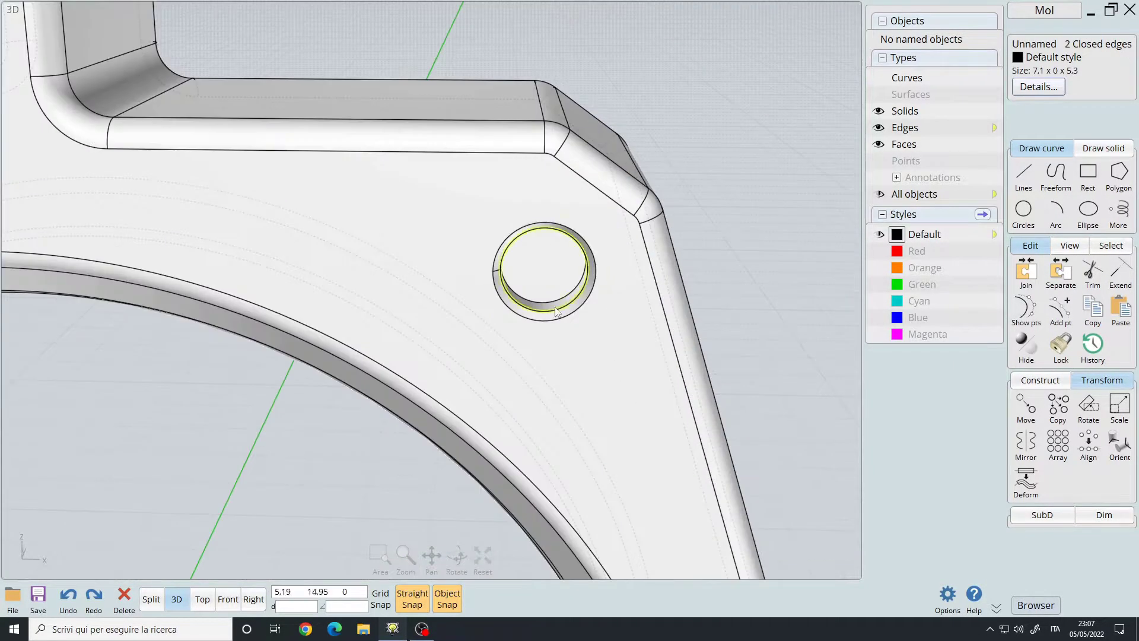
pyautogui.scroll(3, 562, 269)
pyautogui.click(562, 270)
pyautogui.scroll(-5, 563, 270)
pyautogui.press('f')
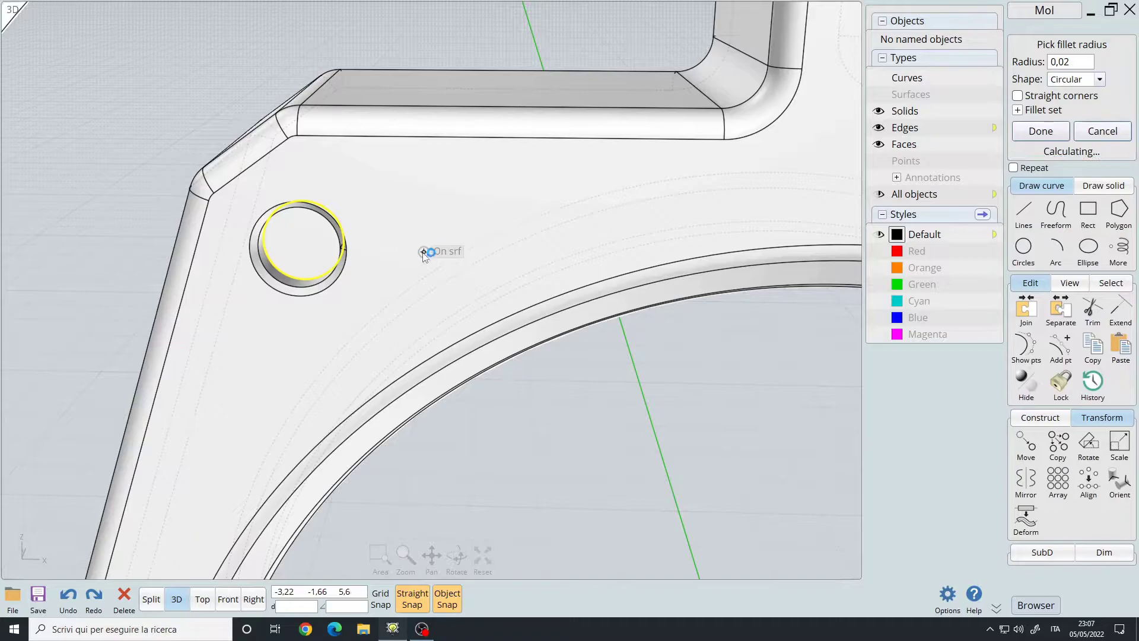
pyautogui.press('Return')
pyautogui.scroll(3, 332, 285)
pyautogui.scroll(3, 326, 291)
pyautogui.press('Return')
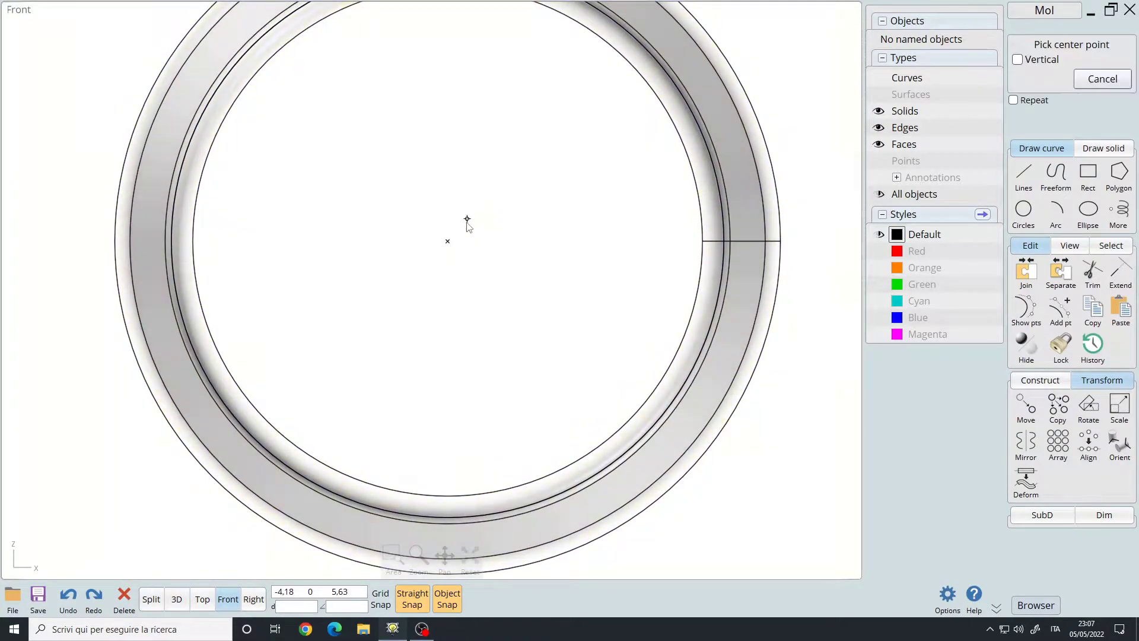
# - Draw a 0.29-radius circle at the hole centre and extrude it 0,27 one way
pyautogui.click(447, 241)
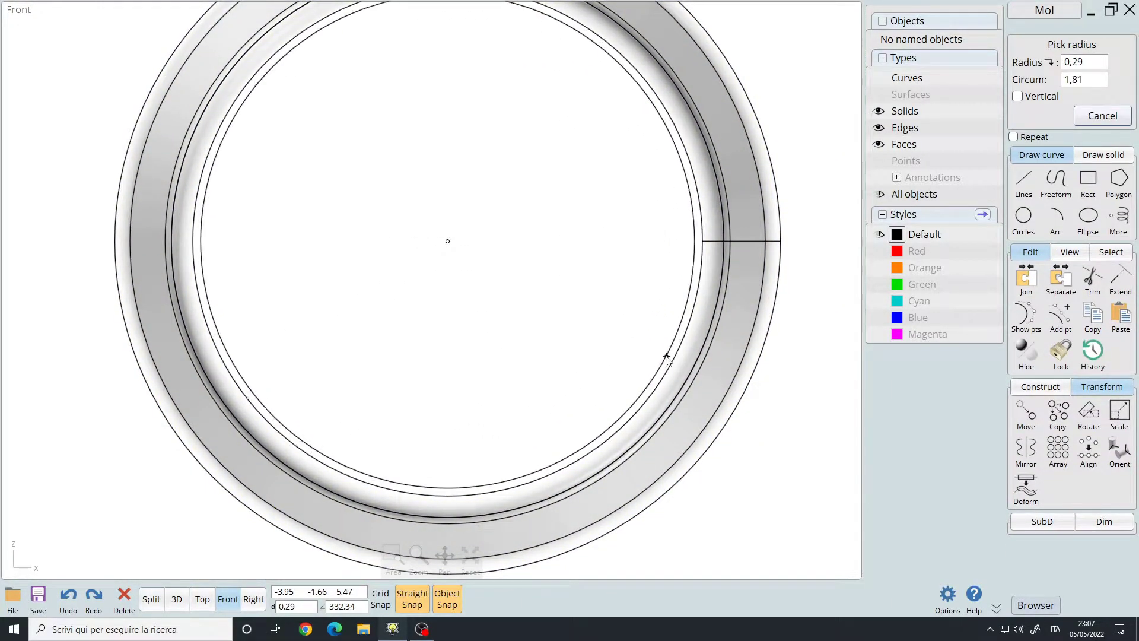
pyautogui.click(667, 358)
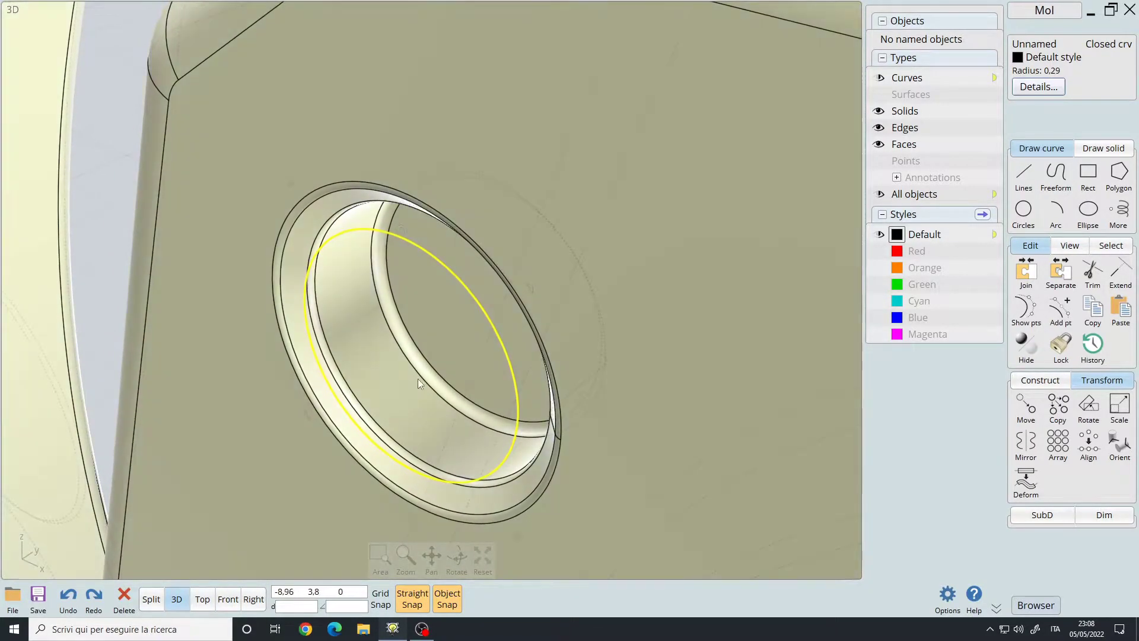
pyautogui.press('e')
pyautogui.click(1018, 92)
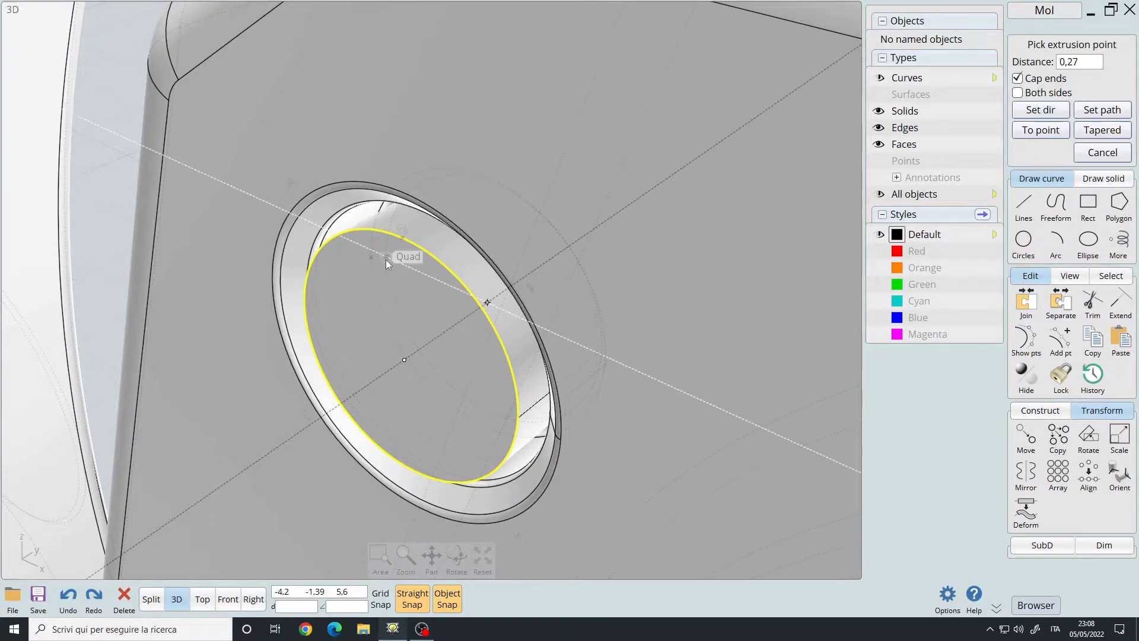
pyautogui.press('Escape')
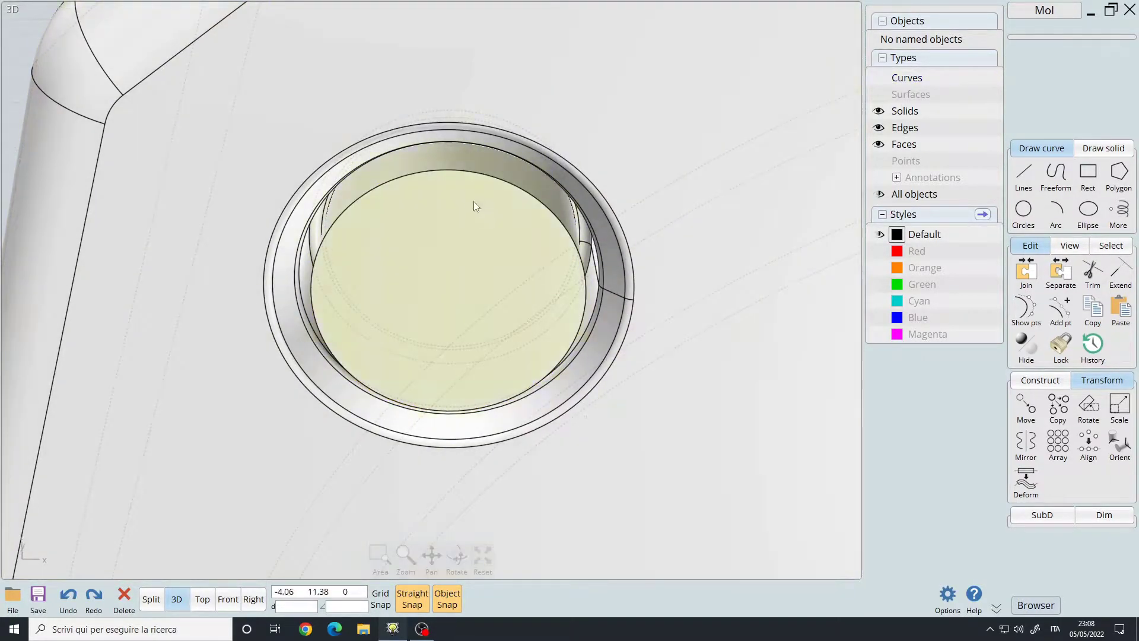
# - Fillet the new cylinder's rim edge and view the part from the front
pyautogui.click(473, 171)
pyautogui.press('f')
pyautogui.press('Return')
pyautogui.scroll(-5, 499, 265)
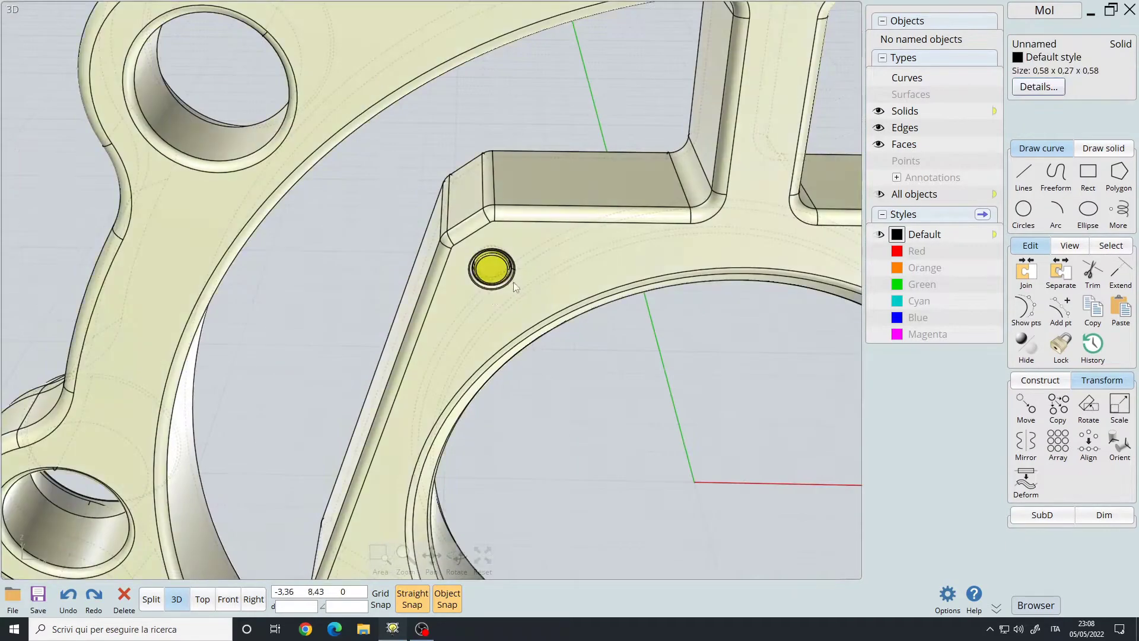
pyautogui.press('F3')
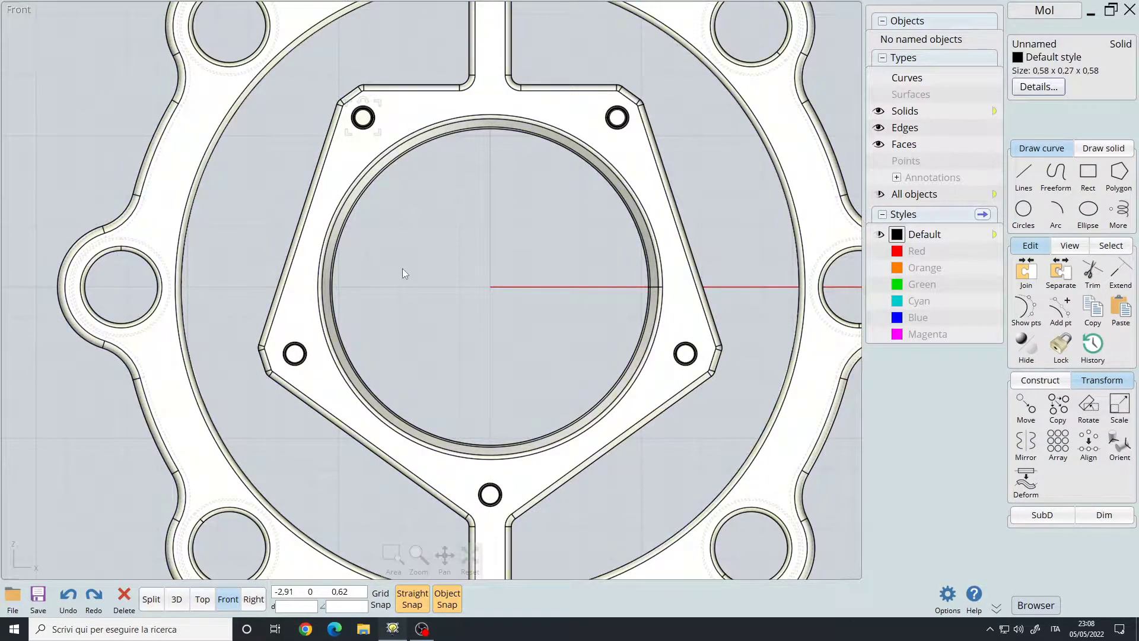
# - Place copies of the plug cylinder in the other hub corner holes
pyautogui.scroll(5, 436, 228)
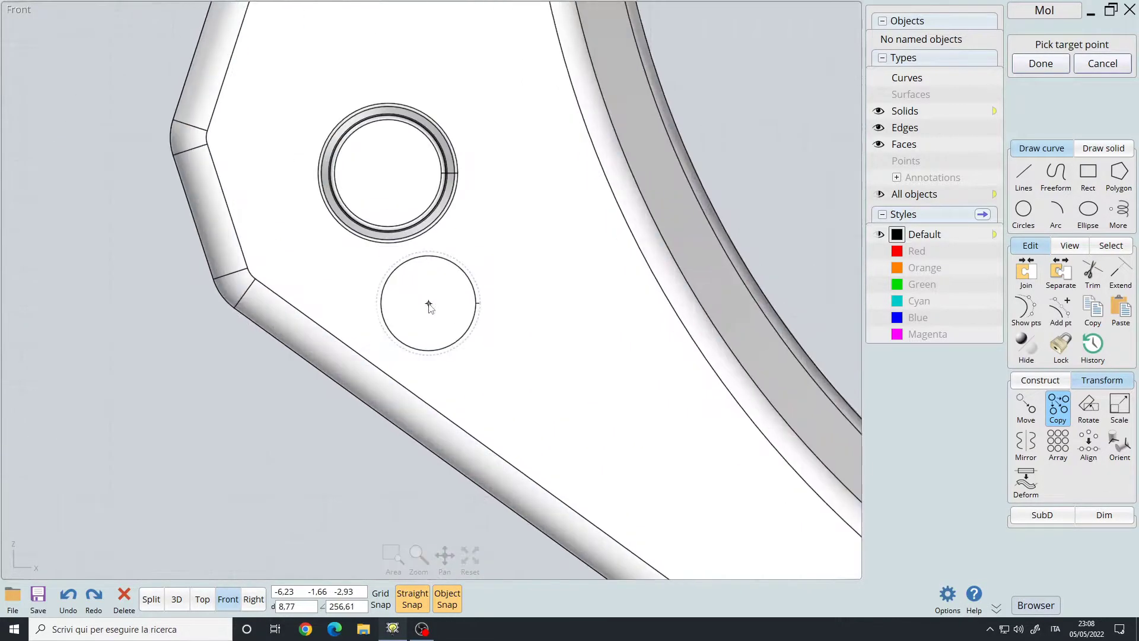
pyautogui.scroll(-3, 439, 255)
pyautogui.scroll(2, 433, 324)
pyautogui.scroll(-3, 551, 279)
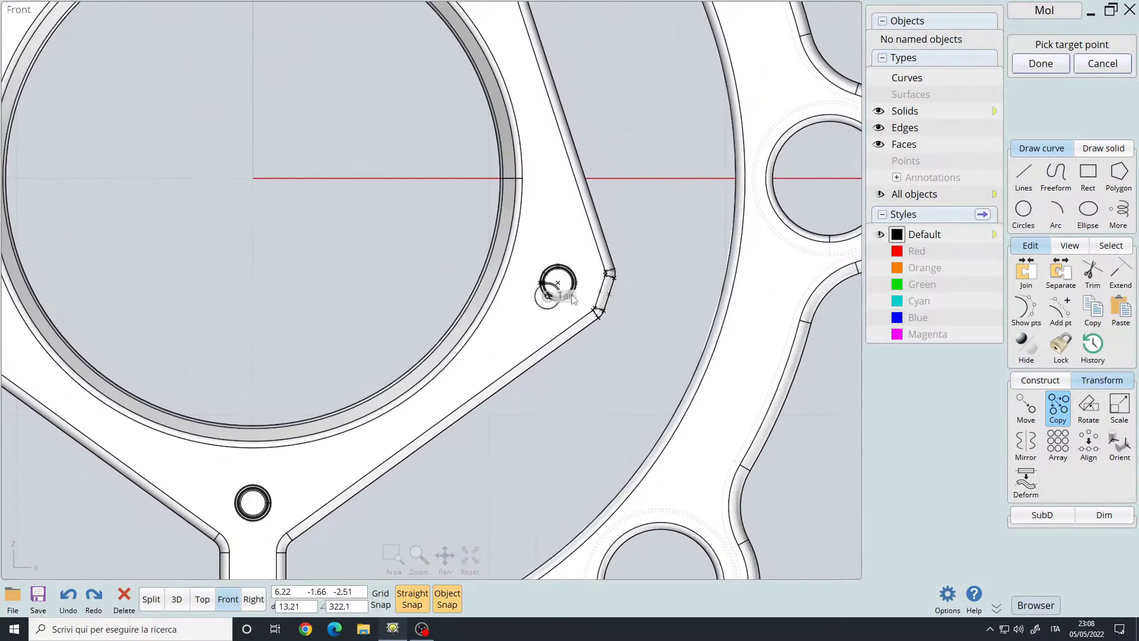
pyautogui.scroll(4, 479, 243)
pyautogui.scroll(-3, 473, 238)
pyautogui.click(503, 219)
pyautogui.scroll(-3, 503, 218)
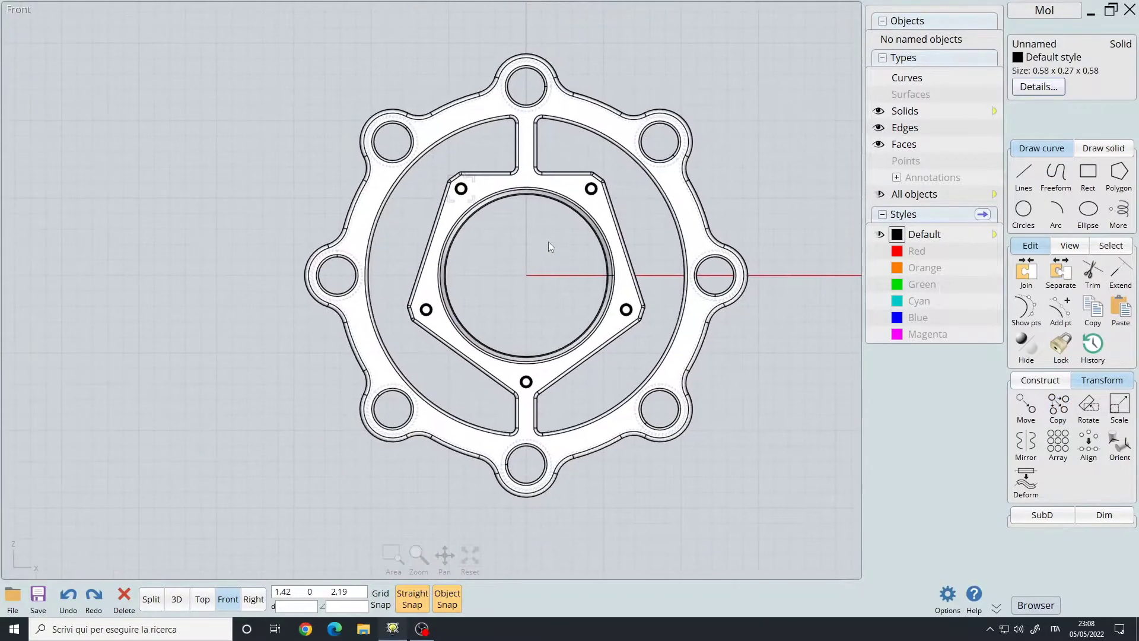
pyautogui.press('Tab')
pyautogui.scroll(4, 636, 386)
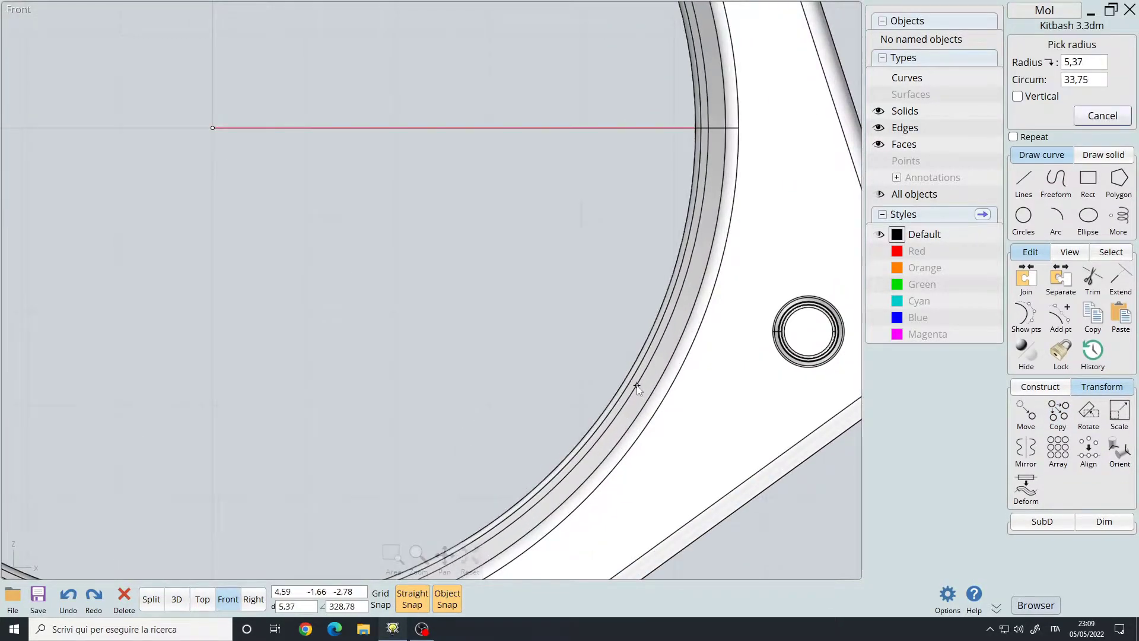
# - Draw a 5.37-radius circle at the bore and extrude it into a 0,19-thick disc
pyautogui.click(637, 387)
pyautogui.click(177, 599)
pyautogui.moveTo(768, 184)
pyautogui.mouseDown(button='right')
pyautogui.moveTo(482, 348)
pyautogui.moveTo(490, 346)
pyautogui.mouseUp(button='right')
pyautogui.scroll(3, 491, 346)
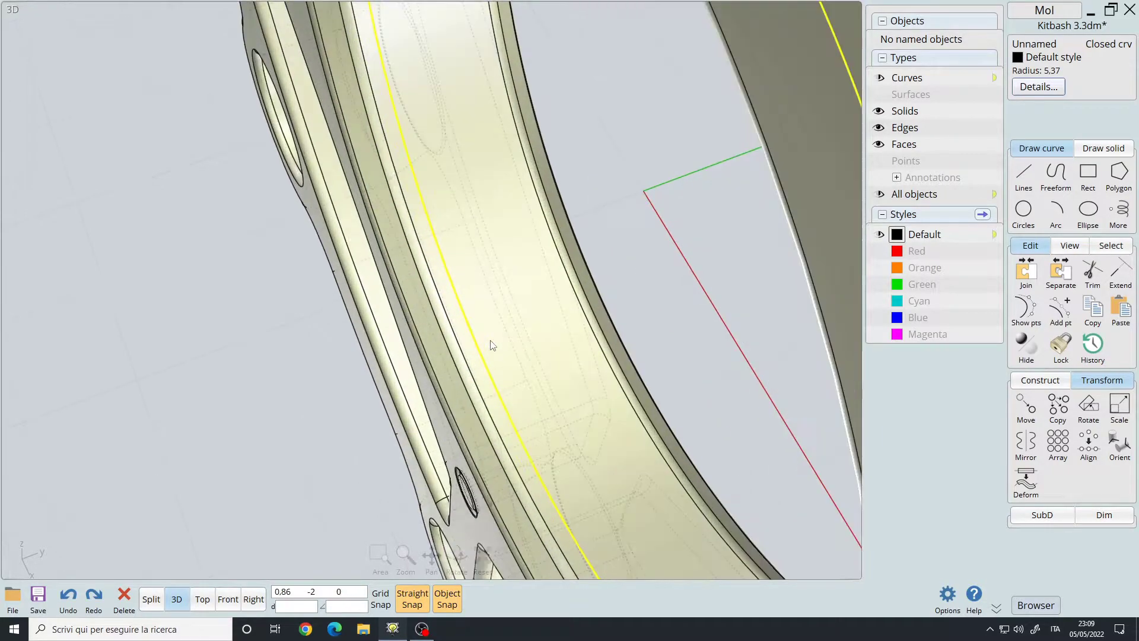
pyautogui.press('e')
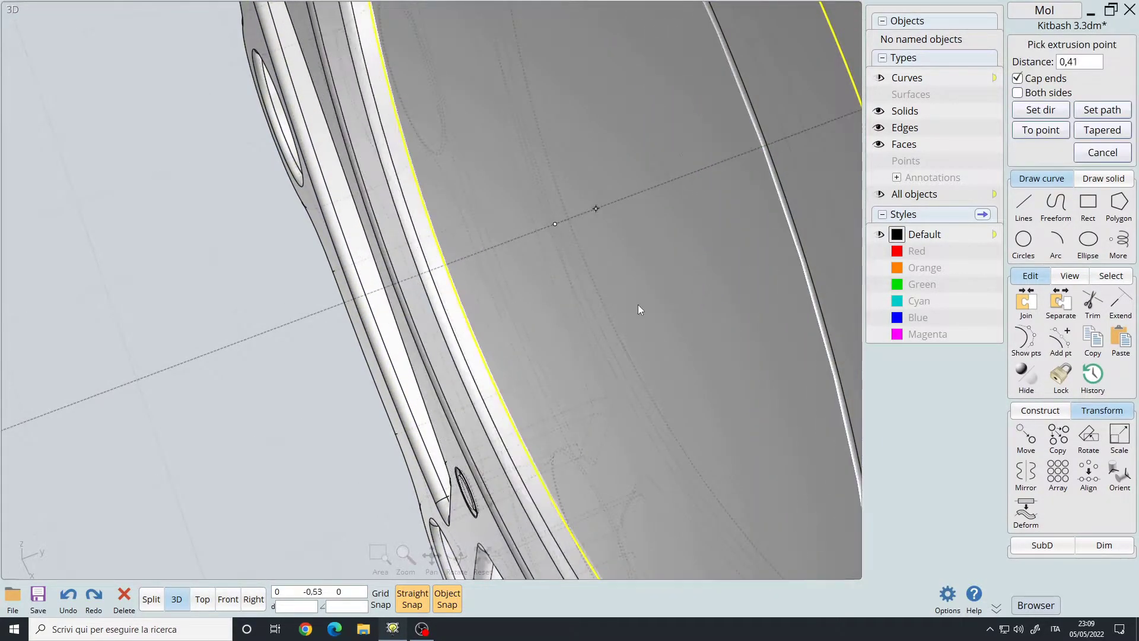
pyautogui.scroll(-5, 581, 320)
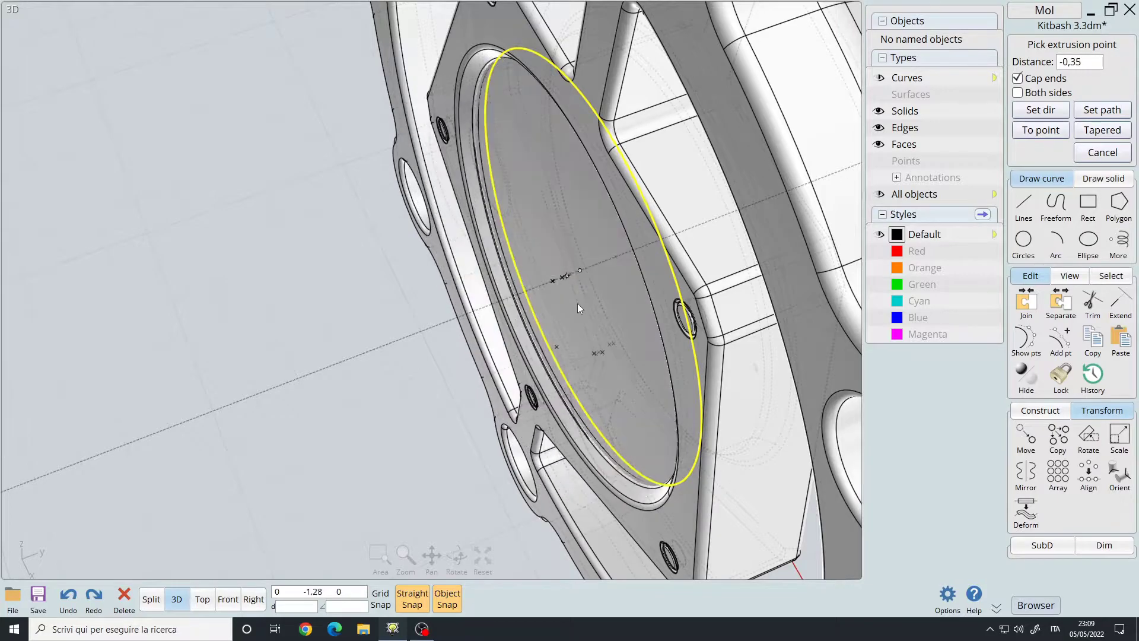
pyautogui.moveTo(603, 297); pyautogui.dragTo(562, 316, button='right')
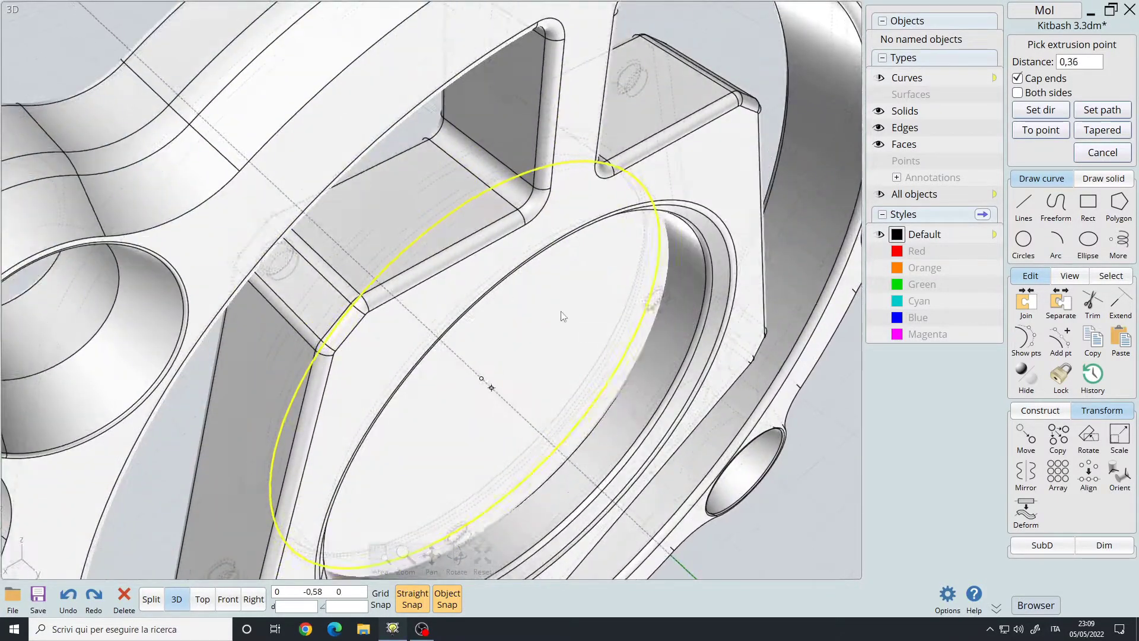
pyautogui.click(561, 313)
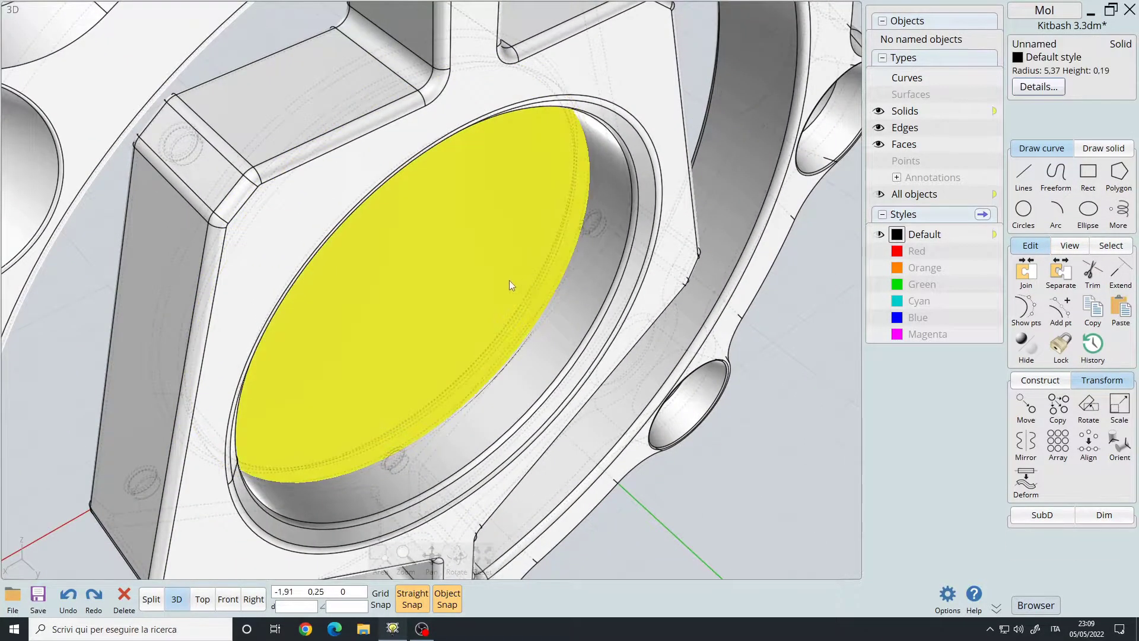
# - Start a directional array of the disc set to five items
pyautogui.press('Tab')
pyautogui.scroll(3, 492, 261)
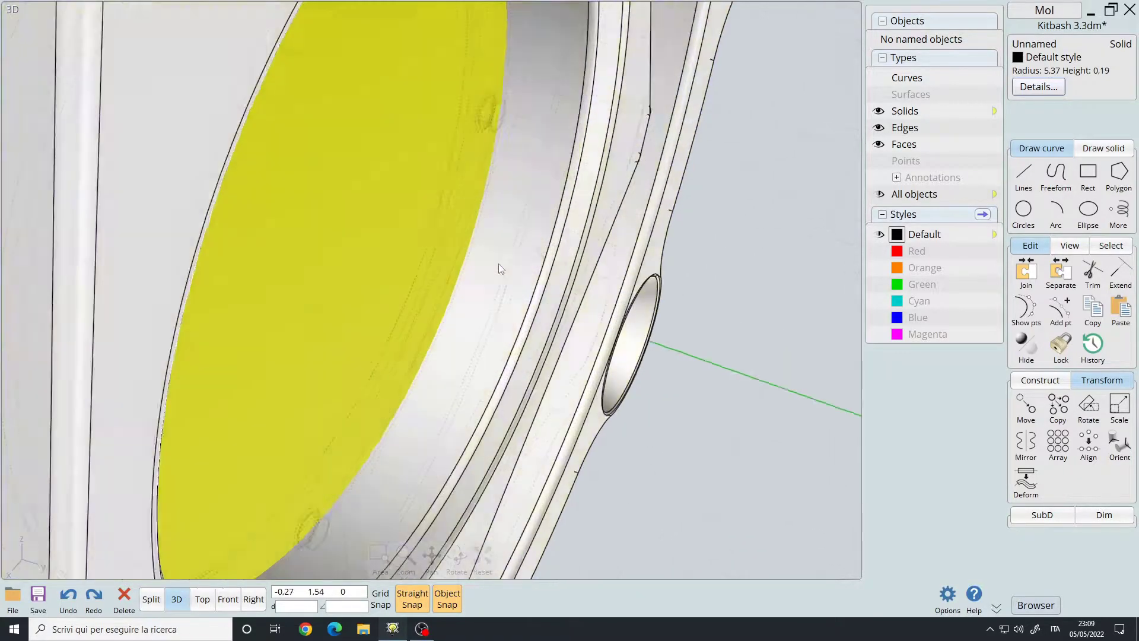
pyautogui.scroll(2, 498, 264)
pyautogui.press('a')
pyautogui.scroll(-5, 404, 222)
# - Set the bore disk's centre as the base point of the five-item array
pyautogui.scroll(2, 356, 190)
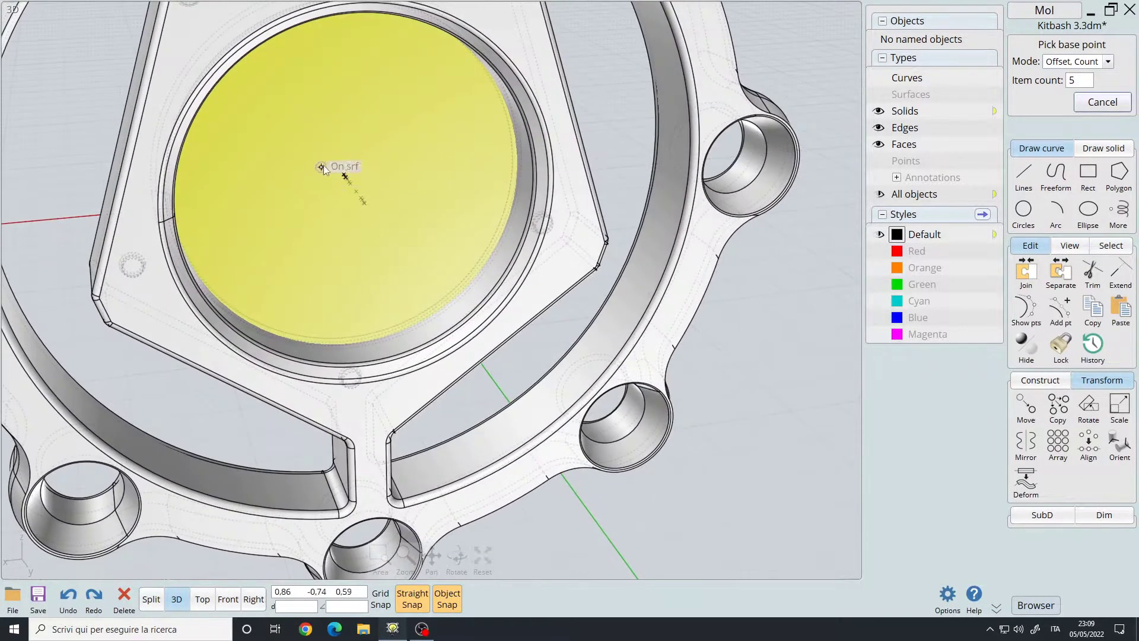
pyautogui.click(345, 176)
pyautogui.moveTo(347, 175); pyautogui.dragTo(457, 306, button='right')
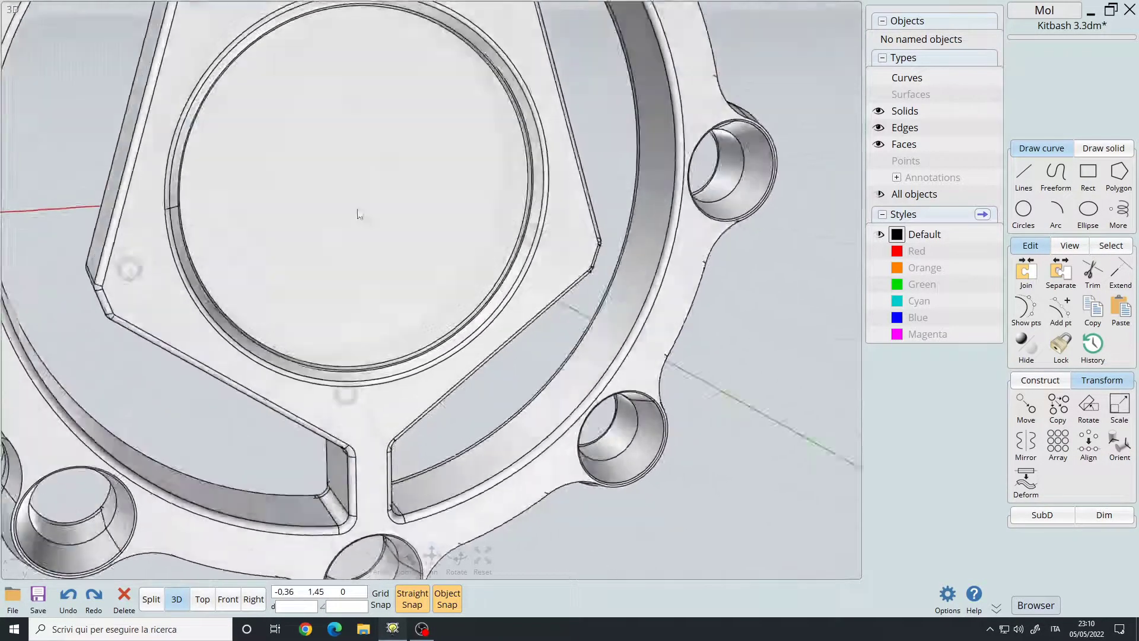
# - Select the whole flange plate and show it in the front view only
pyautogui.click(545, 184)
pyautogui.press('Tab')
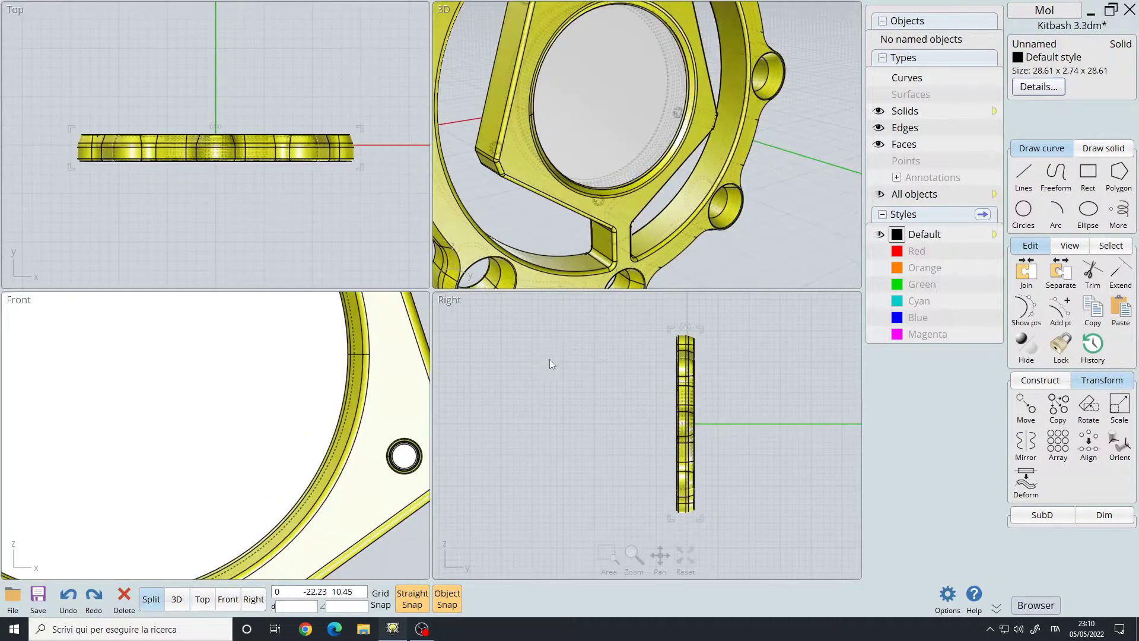
pyautogui.press('Tab')
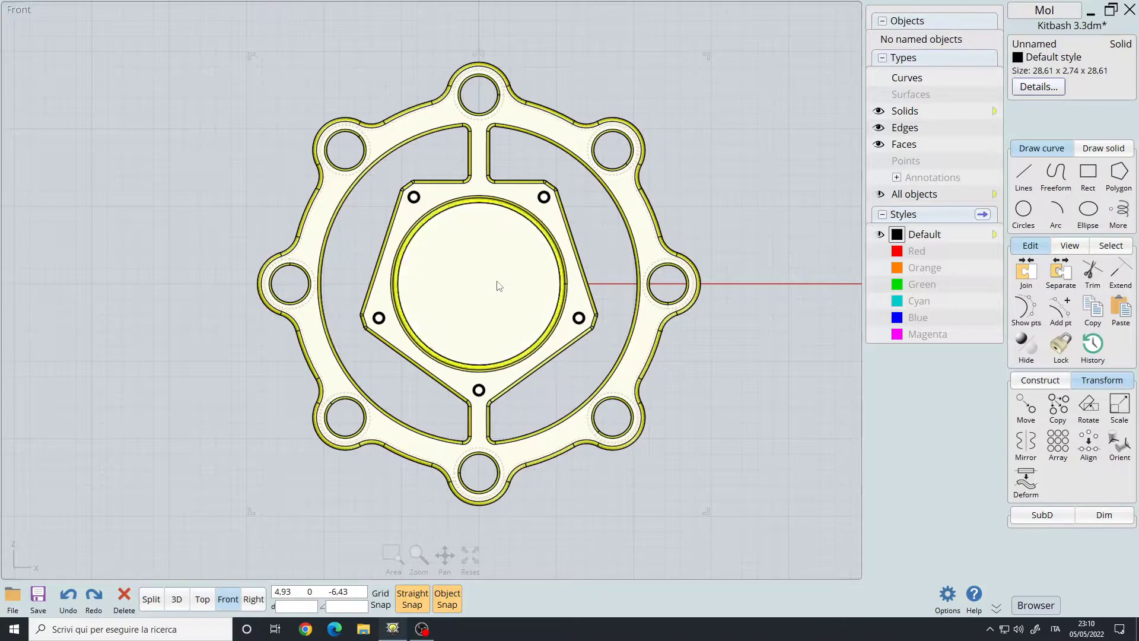
# - Subtract the five arrayed discs from the plate to cut ring grooves into the bore
pyautogui.scroll(5, 527, 314)
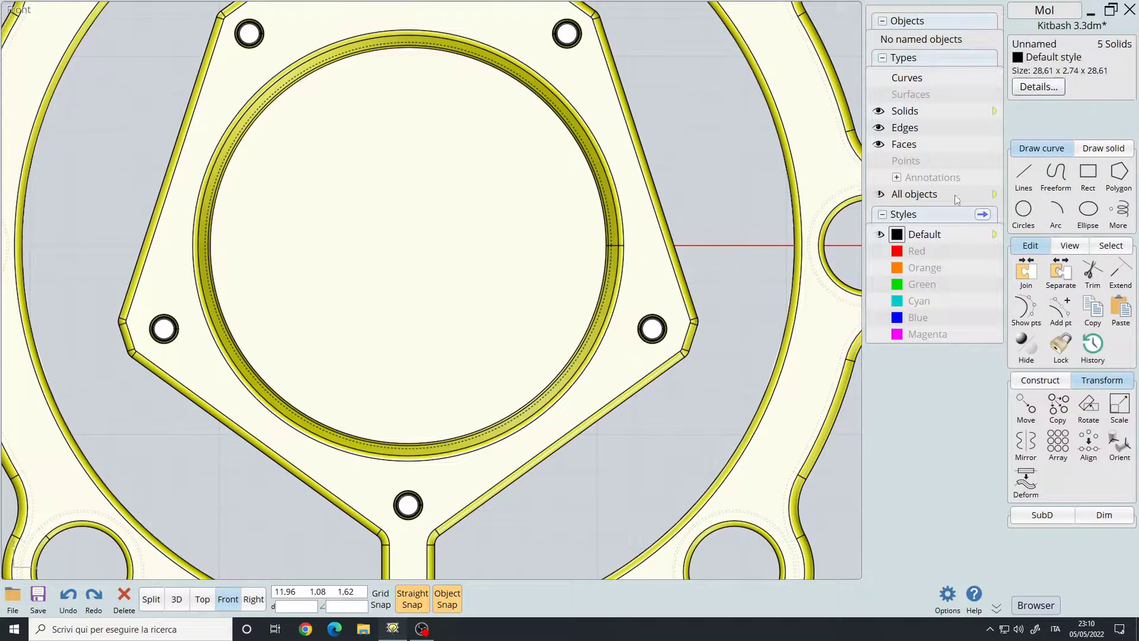
pyautogui.press('d')
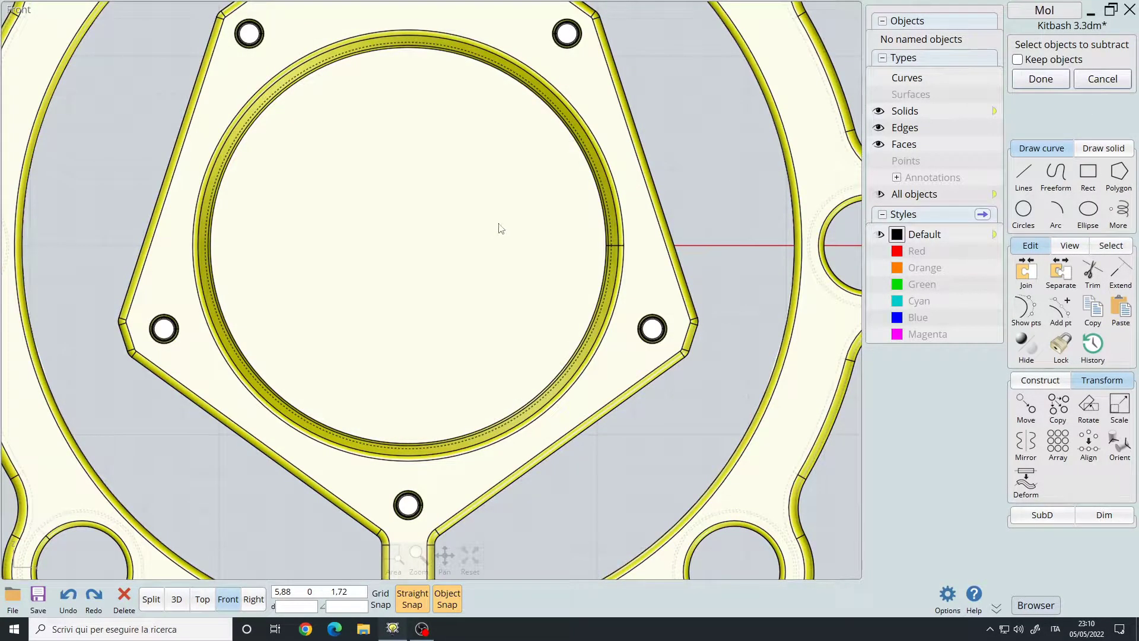
pyautogui.moveTo(540, 231); pyautogui.dragTo(446, 198, button='right')
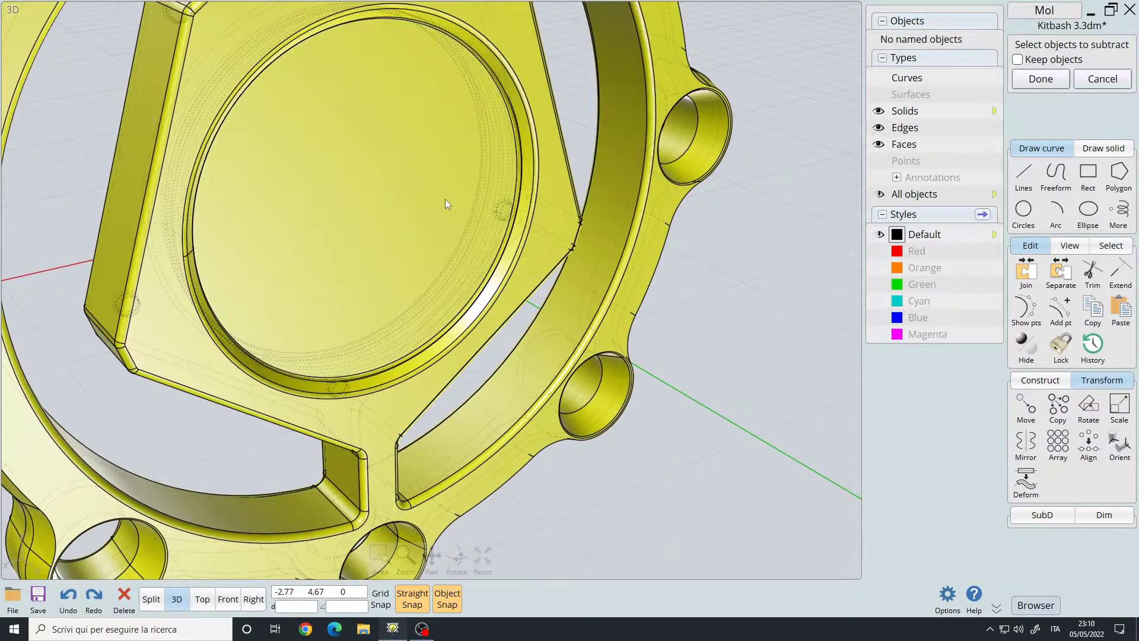
pyautogui.scroll(3, 515, 290)
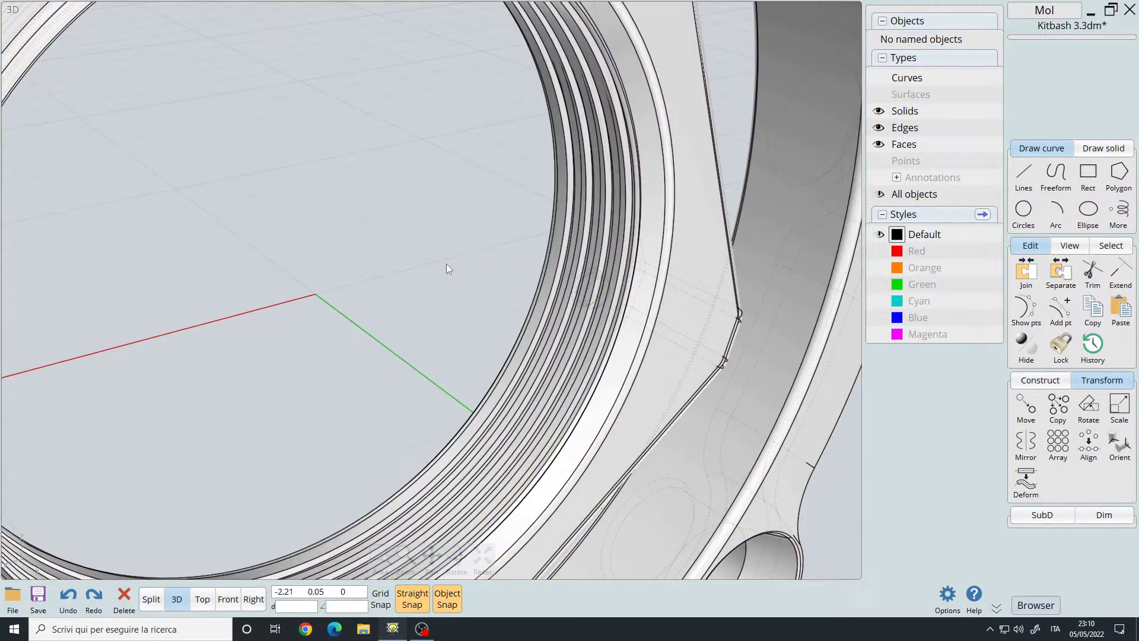
pyautogui.moveTo(446, 263); pyautogui.dragTo(594, 356, button='right')
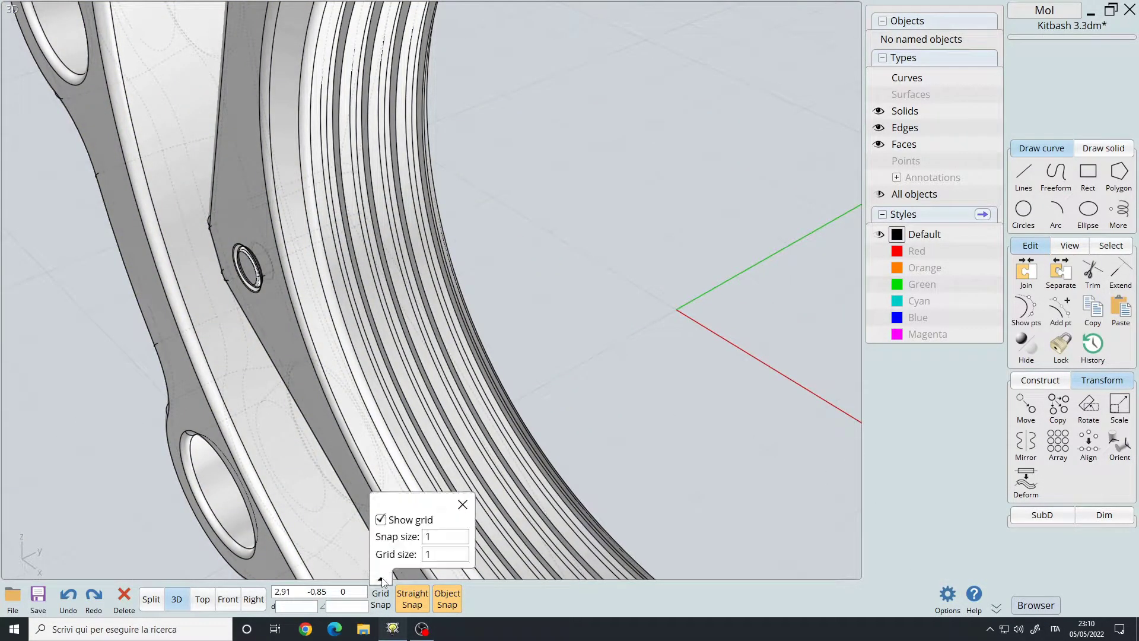
# - Hide and re-show the edge lines while orbiting in to inspect the bore's groove rings
pyautogui.scroll(-10, 383, 507)
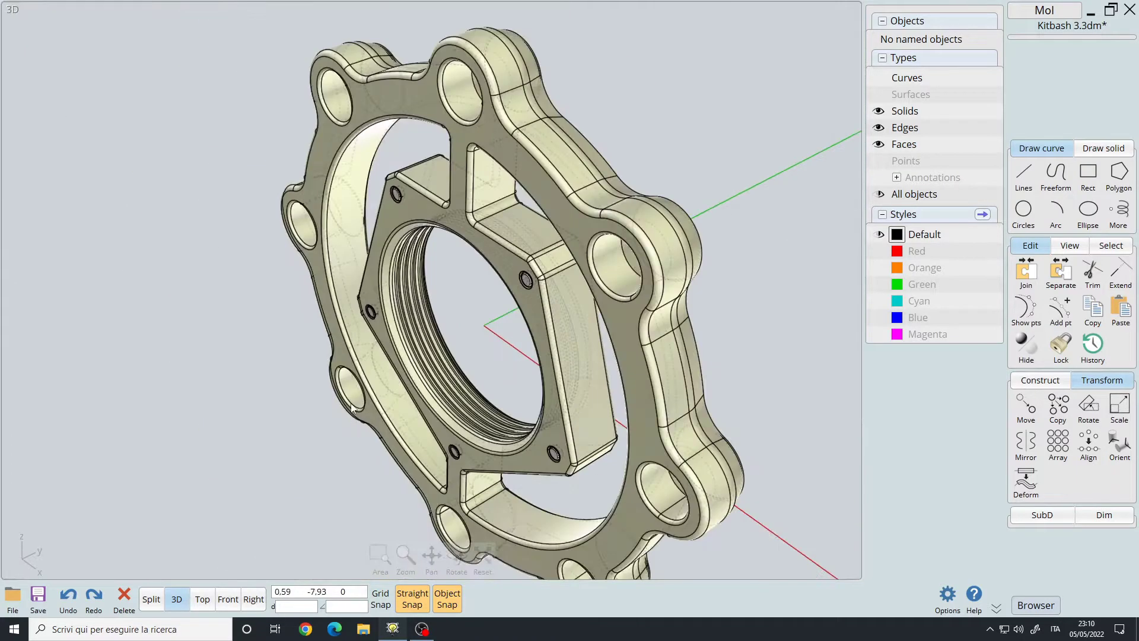
pyautogui.moveTo(386, 415); pyautogui.dragTo(392, 332, button='right')
pyautogui.scroll(10, 391, 316)
pyautogui.click(879, 128)
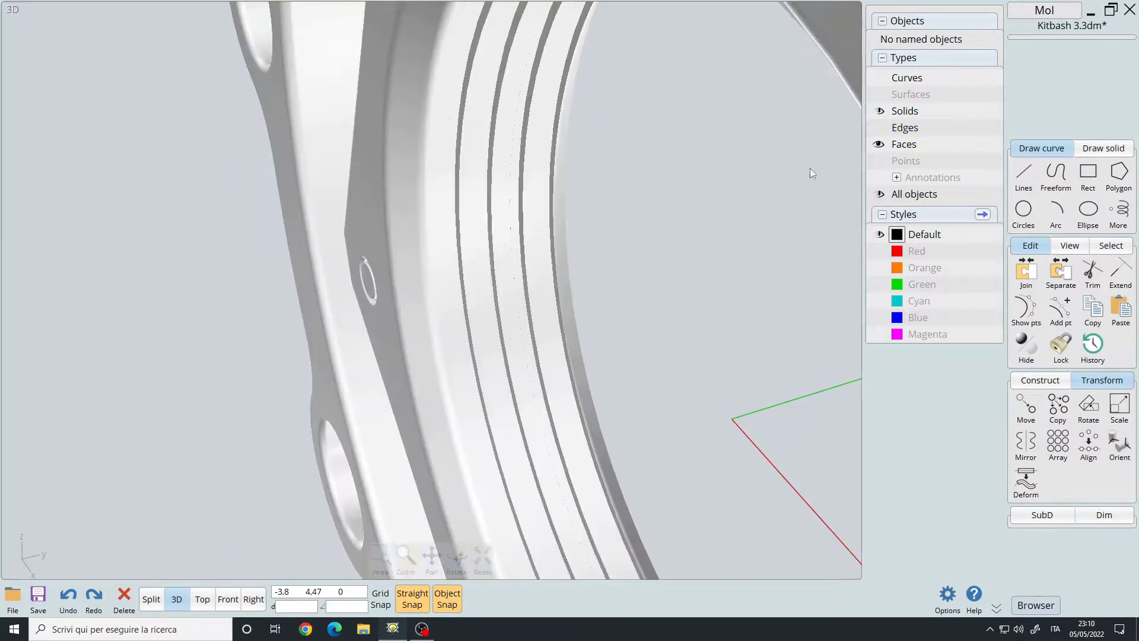
pyautogui.scroll(5, 416, 295)
pyautogui.moveTo(415, 296)
pyautogui.mouseDown(button='right')
pyautogui.moveTo(512, 330)
pyautogui.moveTo(418, 284)
pyautogui.moveTo(372, 282)
pyautogui.mouseUp(button='right')
pyautogui.scroll(3, 434, 330)
pyautogui.click(435, 333)
# - Fillet the closed groove edges inside the bore with radius 0,02
pyautogui.click(879, 128)
pyautogui.click(418, 284)
pyautogui.scroll(-5, 421, 283)
pyautogui.scroll(5, 404, 295)
pyautogui.click(408, 294)
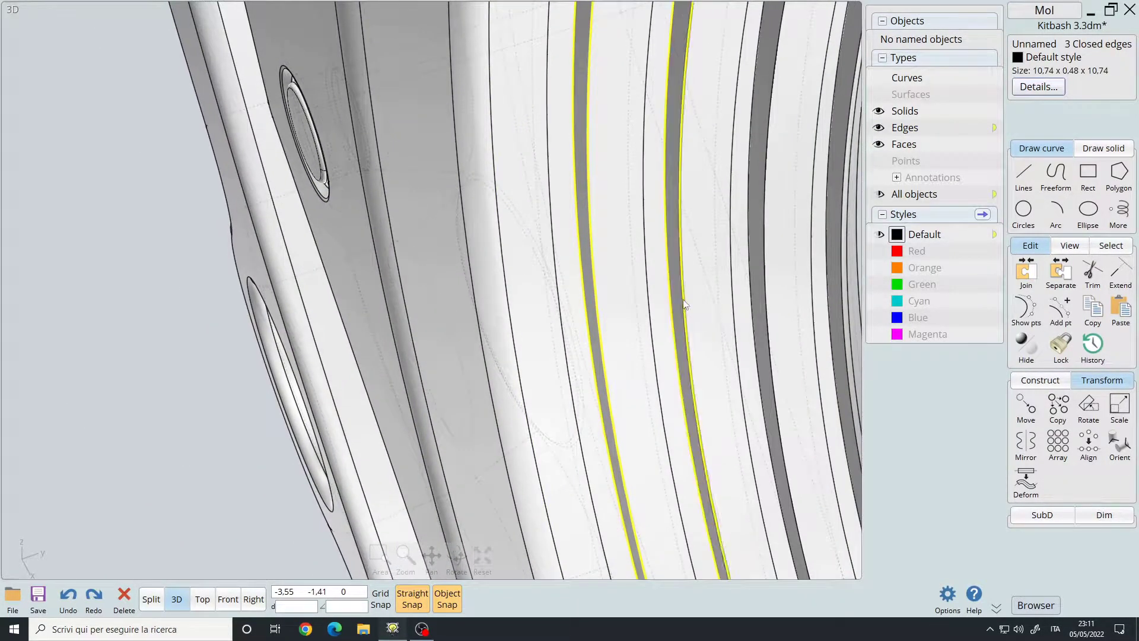
pyautogui.click(752, 299)
pyautogui.moveTo(753, 299); pyautogui.dragTo(435, 329, button='right')
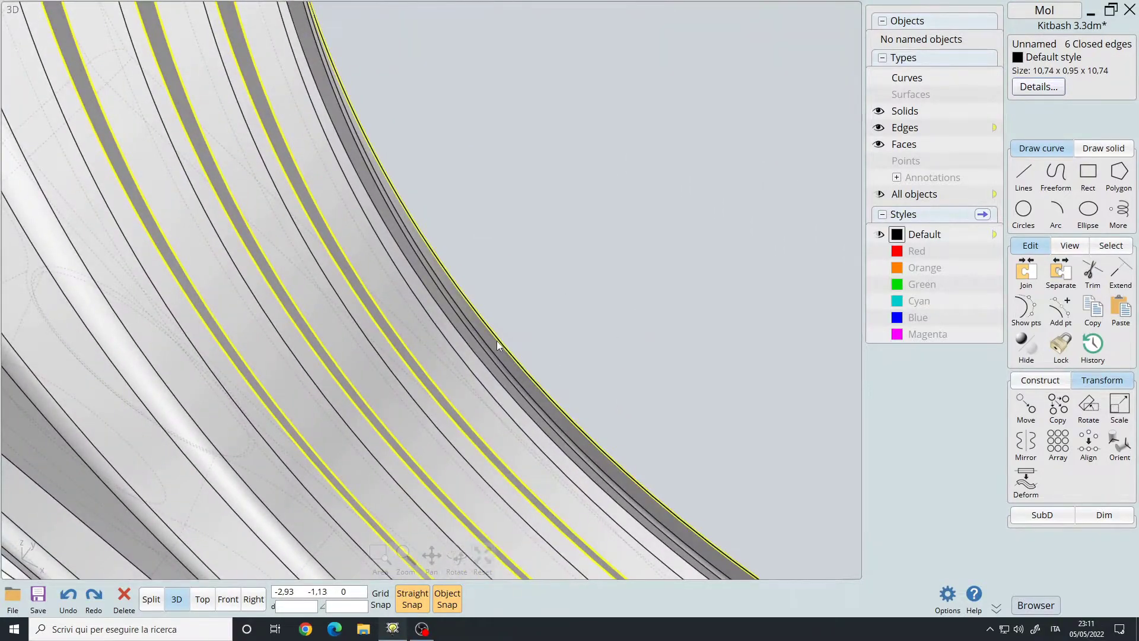
pyautogui.press('f')
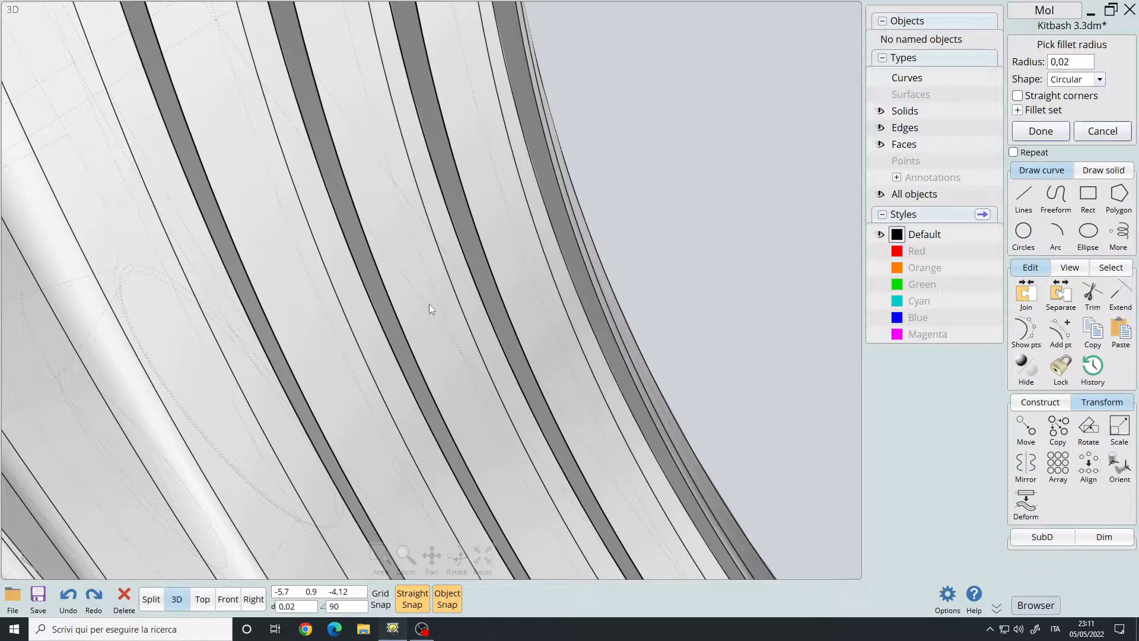
pyautogui.click(429, 304)
pyautogui.scroll(-5, 431, 309)
# - Inspect the filleted thread grooves up close, then clear the flange selection
pyautogui.scroll(-5, 431, 305)
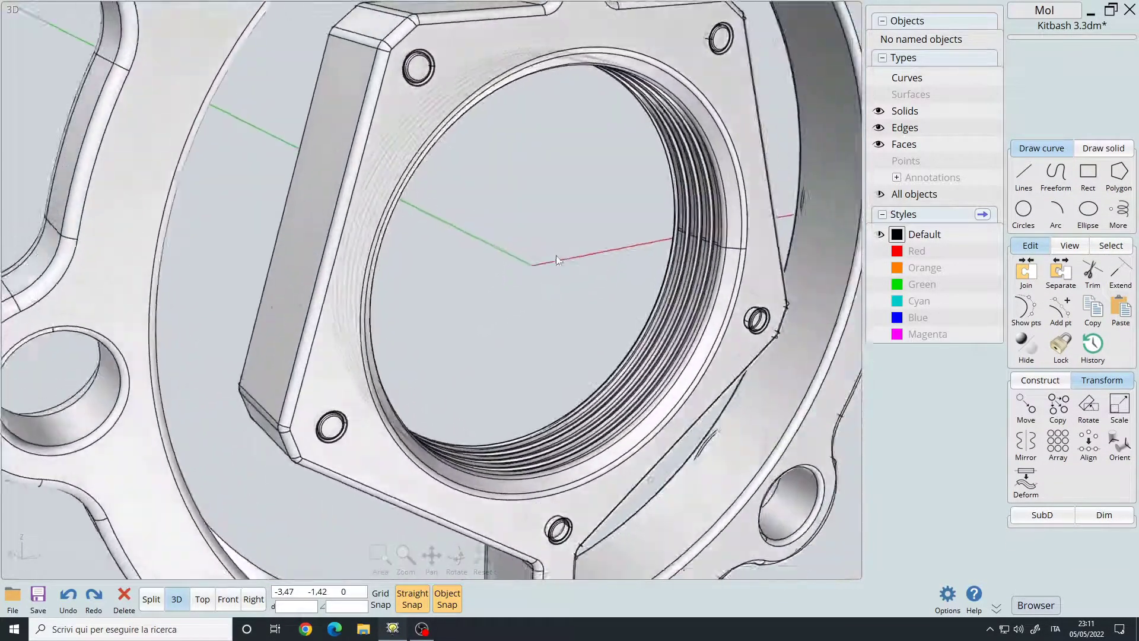
pyautogui.moveTo(431, 304); pyautogui.dragTo(423, 317, button='right')
pyautogui.scroll(8, 423, 318)
pyautogui.click(423, 317)
pyautogui.scroll(4, 423, 317)
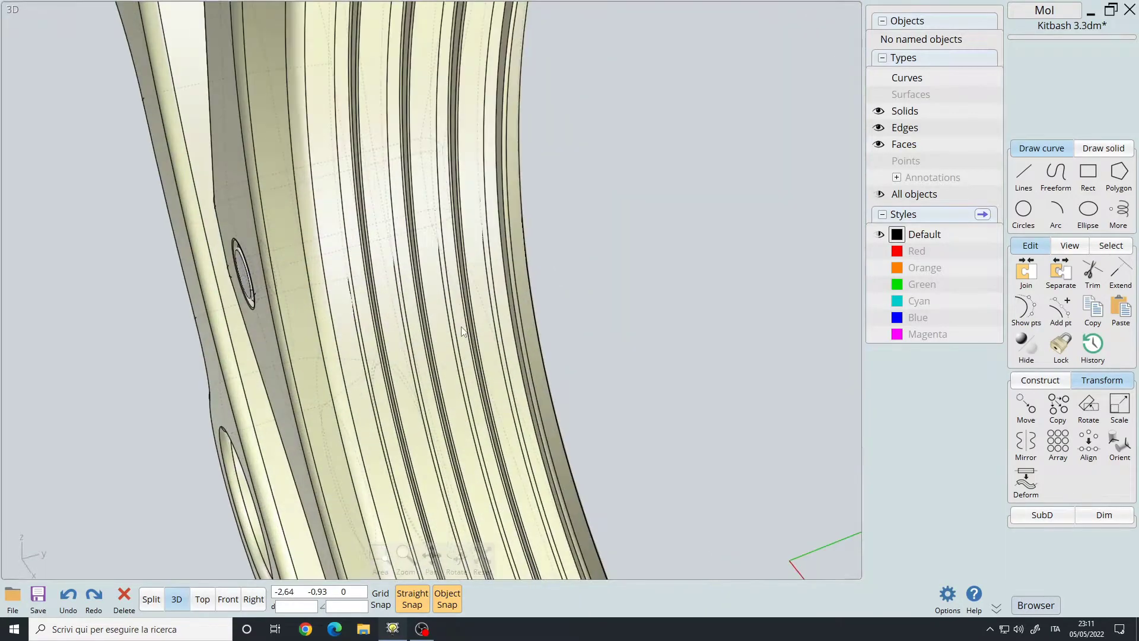
pyautogui.scroll(2, 457, 331)
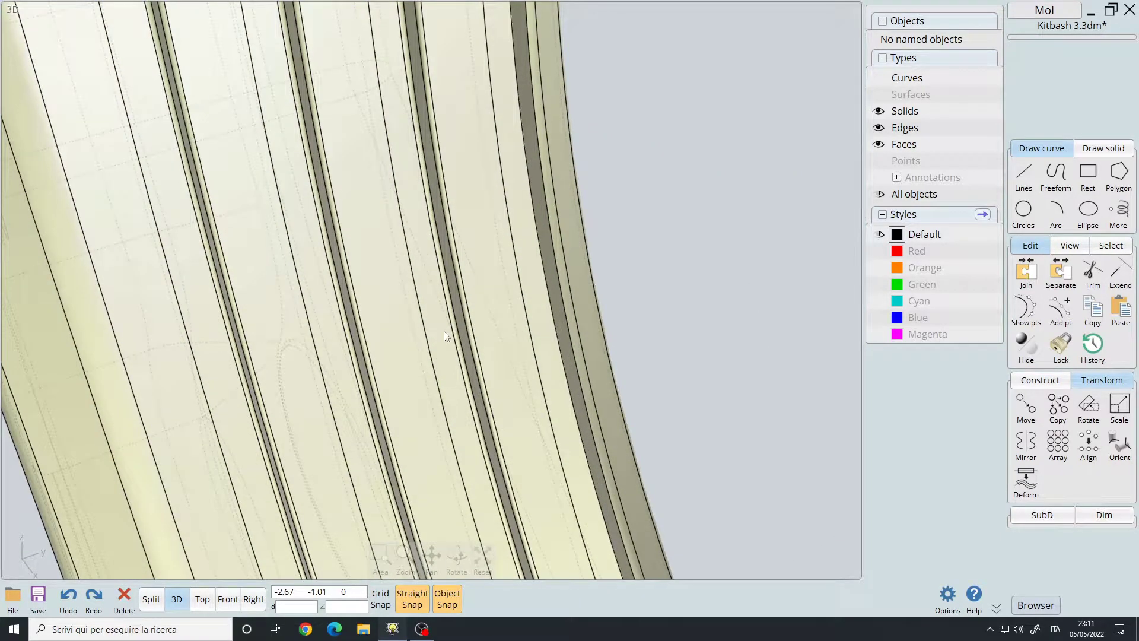
pyautogui.scroll(-3, 413, 343)
pyautogui.scroll(-3, 413, 347)
pyautogui.press('Escape')
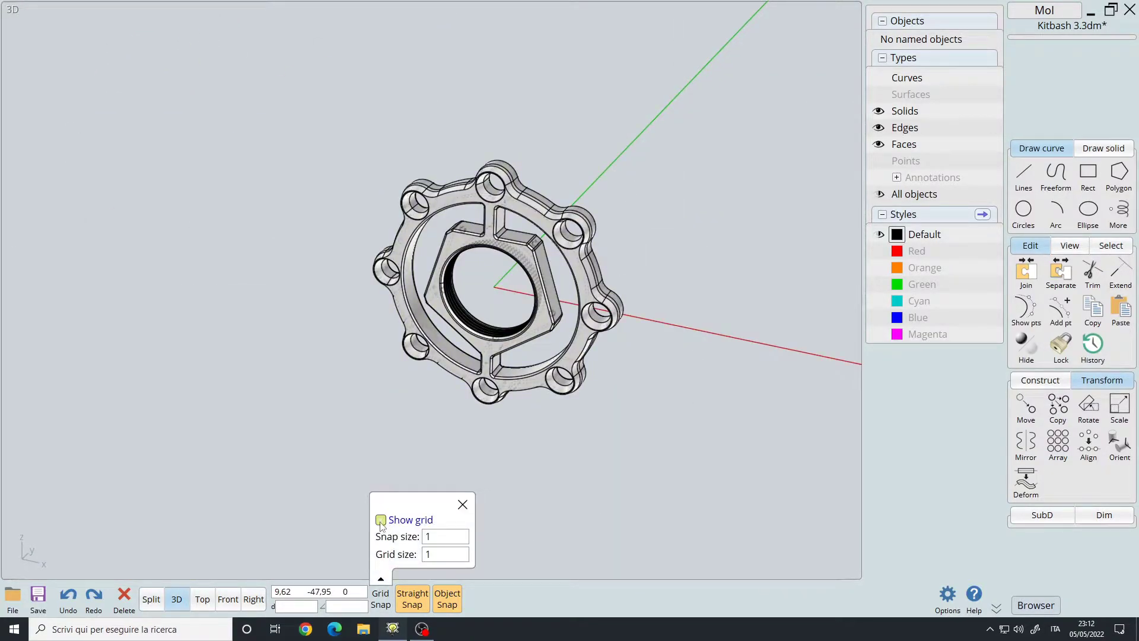
pyautogui.click(442, 411)
pyautogui.scroll(3, 495, 268)
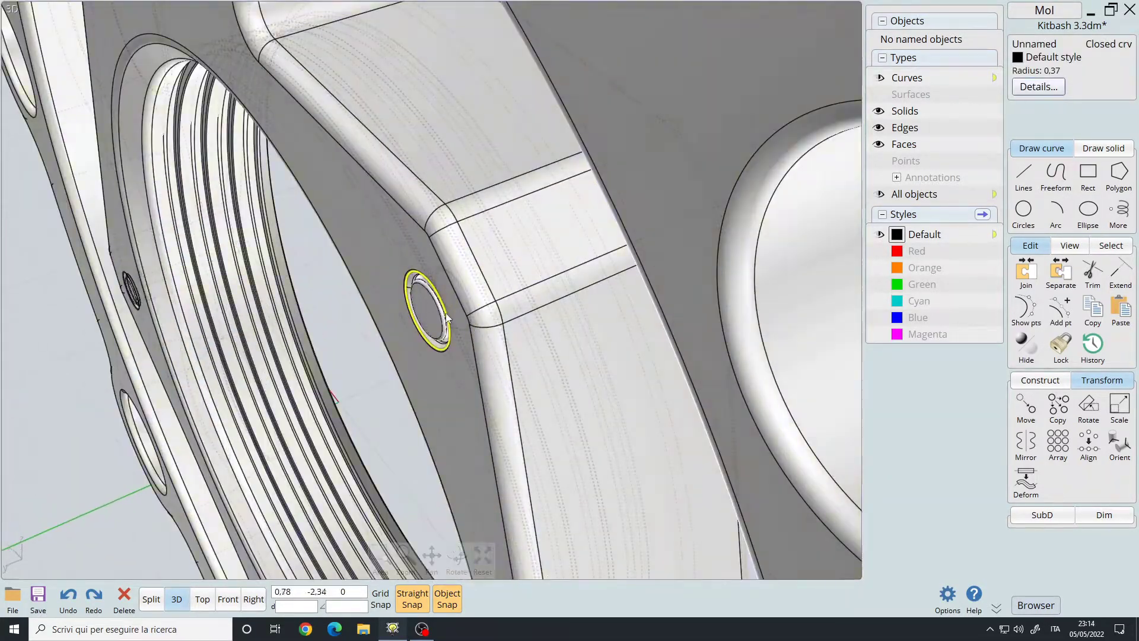
# - Extrude the 0,37 circle into a capped solid cylinder
pyautogui.scroll(2, 340, 290)
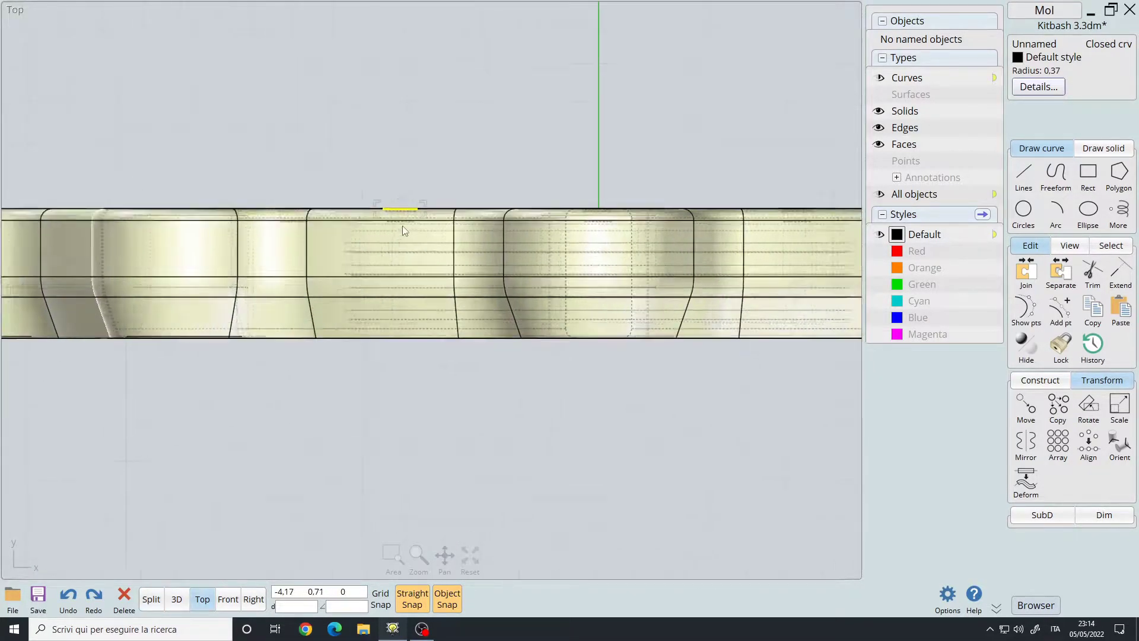
pyautogui.scroll(2, 401, 243)
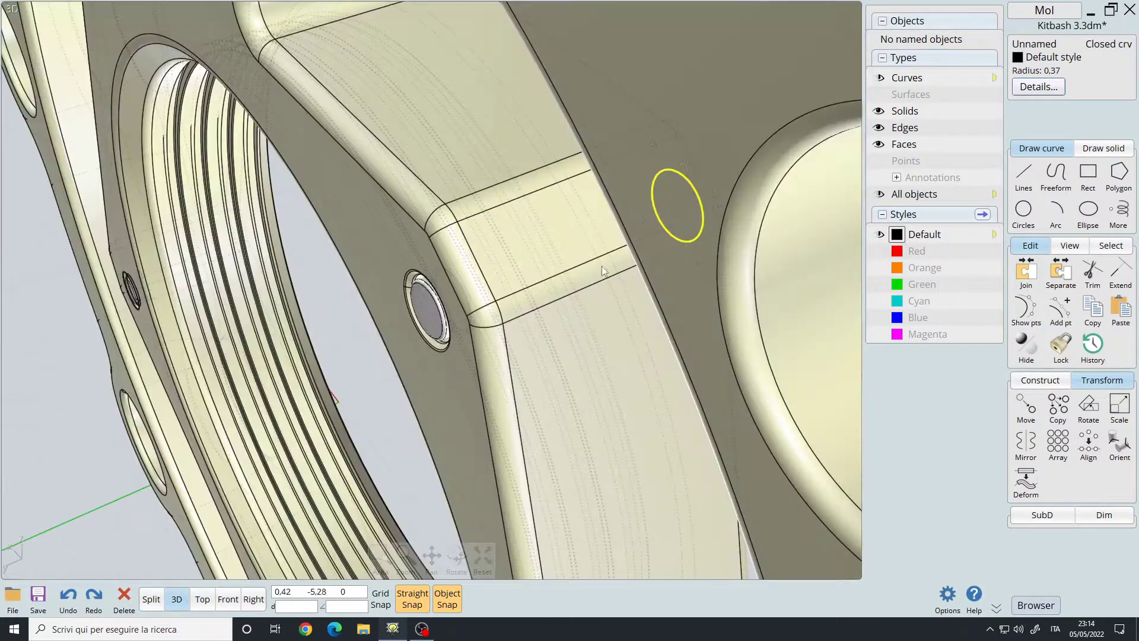
pyautogui.press('e')
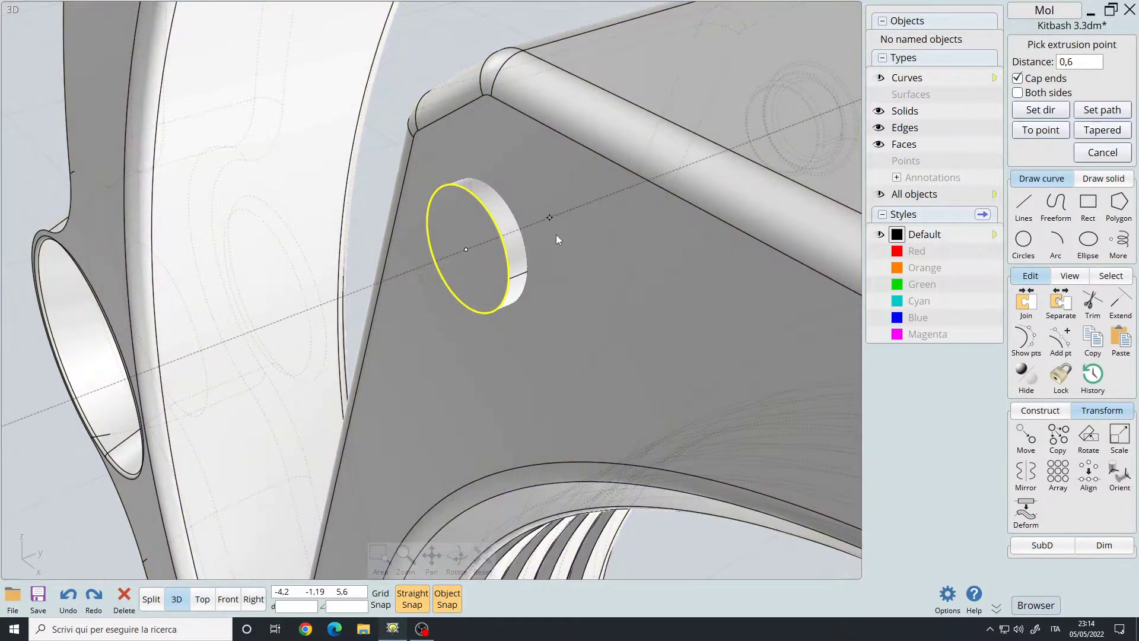
pyautogui.click(550, 240)
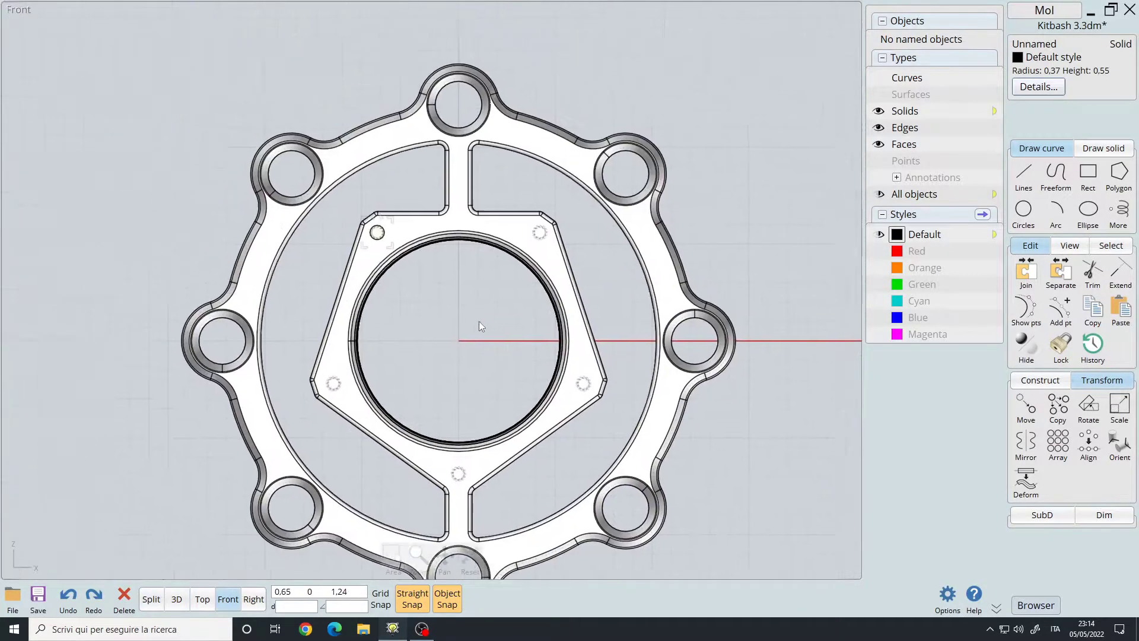
# - Copy the cylinder to the upper-left hole position on the hub plate
pyautogui.scroll(5, 674, 187)
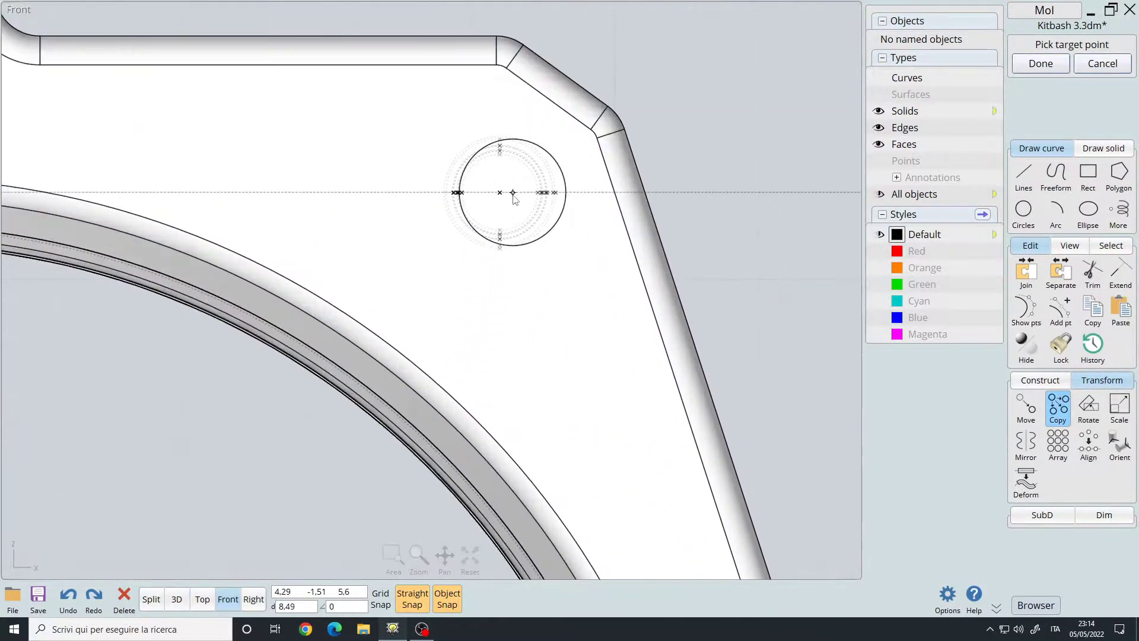
pyautogui.scroll(3, 570, 345)
pyautogui.scroll(-2, 601, 267)
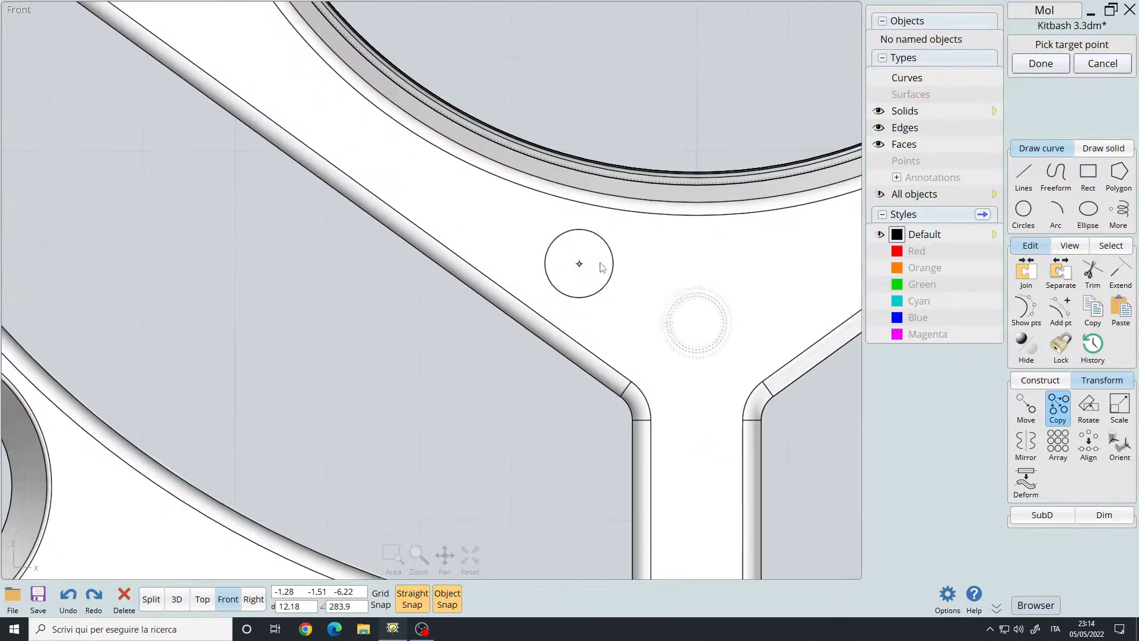
pyautogui.scroll(-3, 605, 325)
pyautogui.scroll(3, 377, 247)
pyautogui.click(381, 395)
pyautogui.scroll(-3, 599, 226)
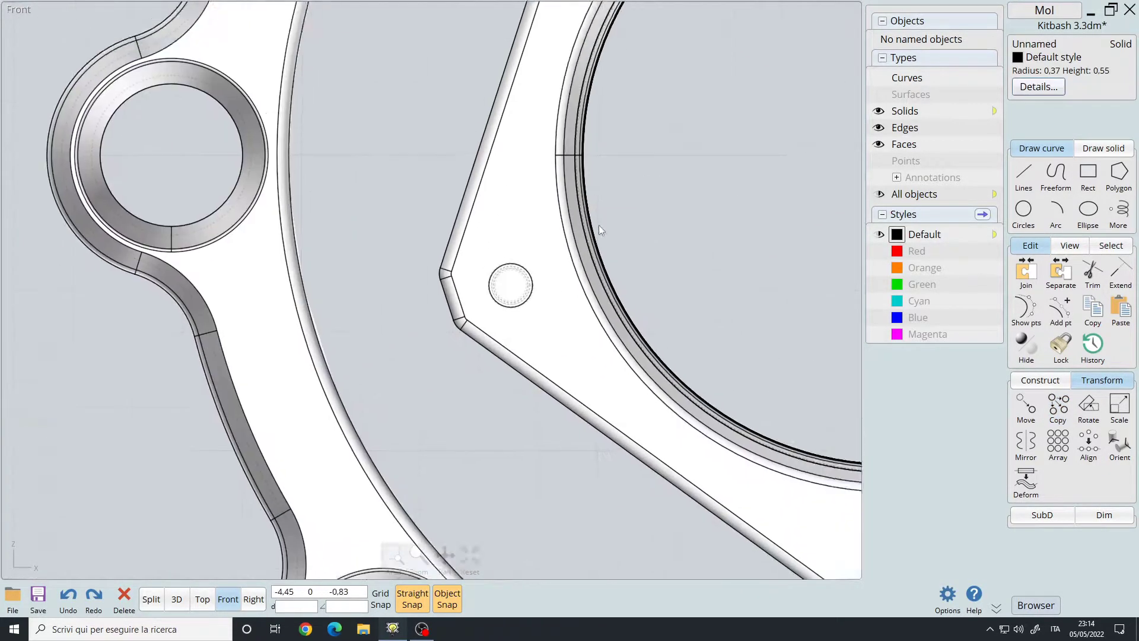
pyautogui.scroll(-2, 439, 212)
# - Subtract the cylinders from the hub plate and select a new hole's rim edge
pyautogui.press('d')
pyautogui.scroll(2, 409, 178)
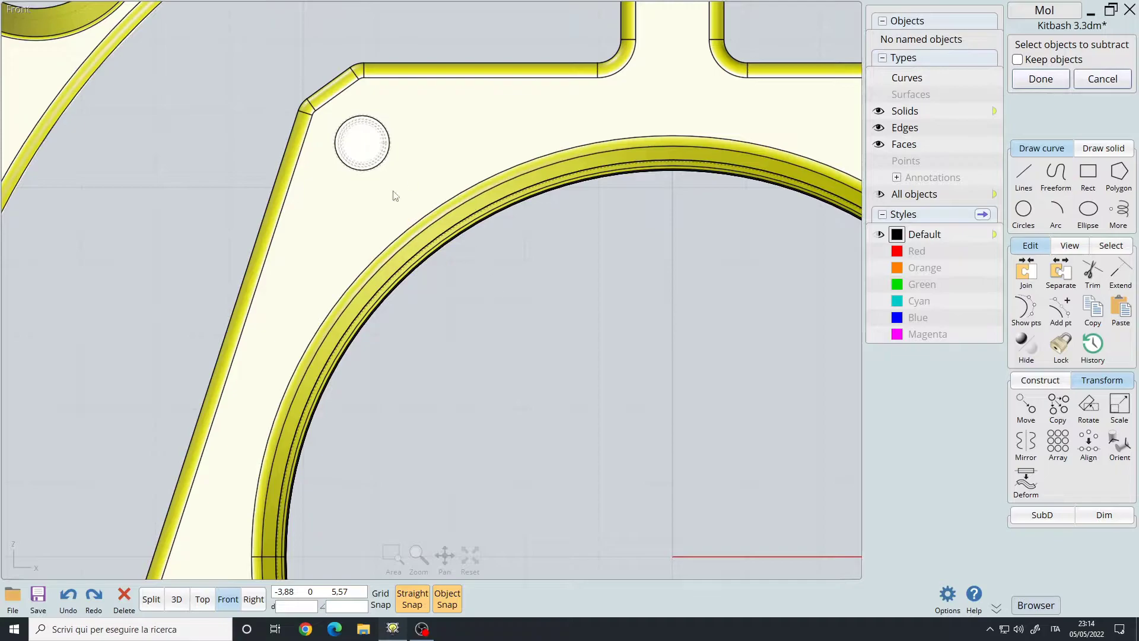
pyautogui.click(177, 600)
pyautogui.moveTo(643, 236); pyautogui.dragTo(752, 397, button='right')
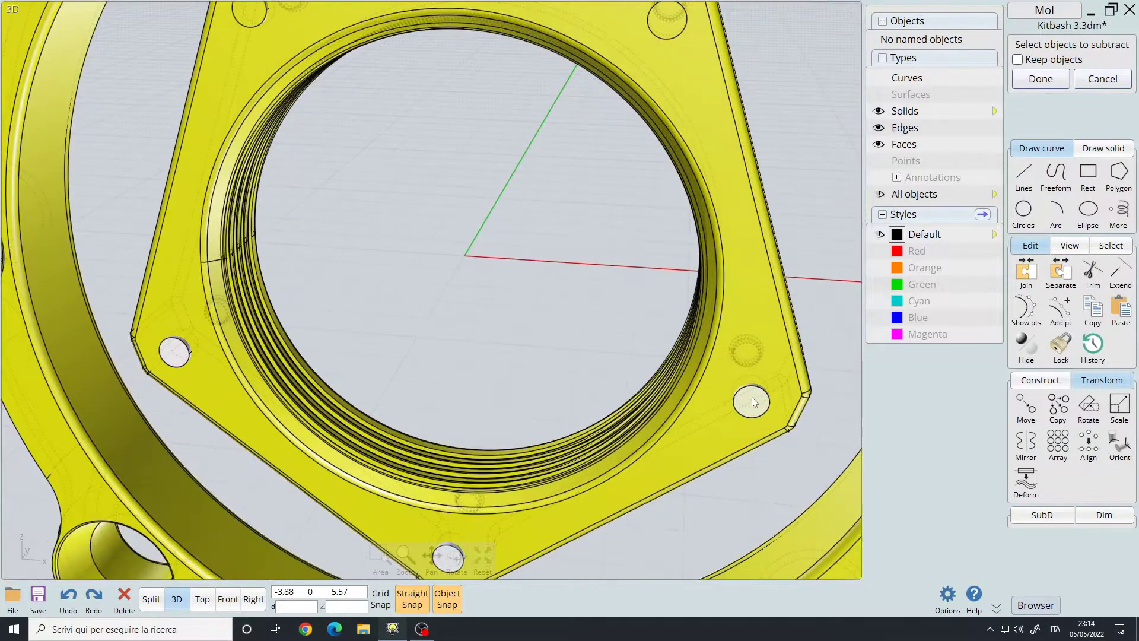
pyautogui.moveTo(457, 518); pyautogui.dragTo(415, 468, button='right')
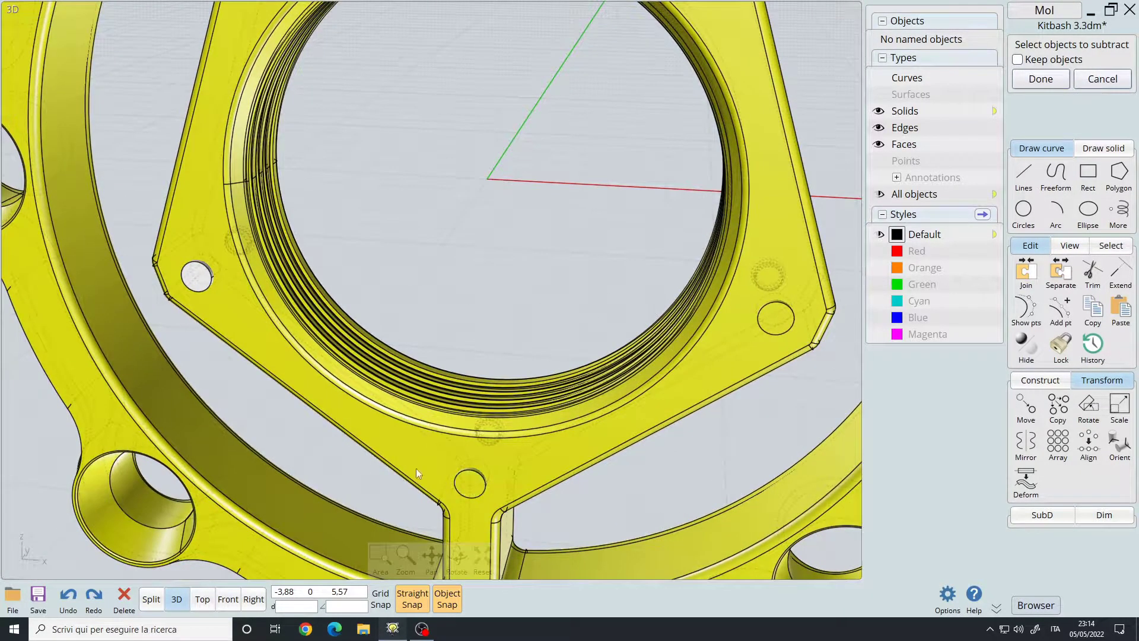
pyautogui.rightClick(406, 212)
pyautogui.moveTo(405, 212)
pyautogui.mouseDown(button='right')
pyautogui.moveTo(451, 310)
pyautogui.moveTo(562, 406)
pyautogui.mouseUp(button='right')
pyautogui.scroll(3, 419, 313)
pyautogui.click(419, 313)
pyautogui.scroll(-3, 418, 315)
# - Select the remaining small hole rims and chamfer them by 0,06
pyautogui.scroll(3, 562, 405)
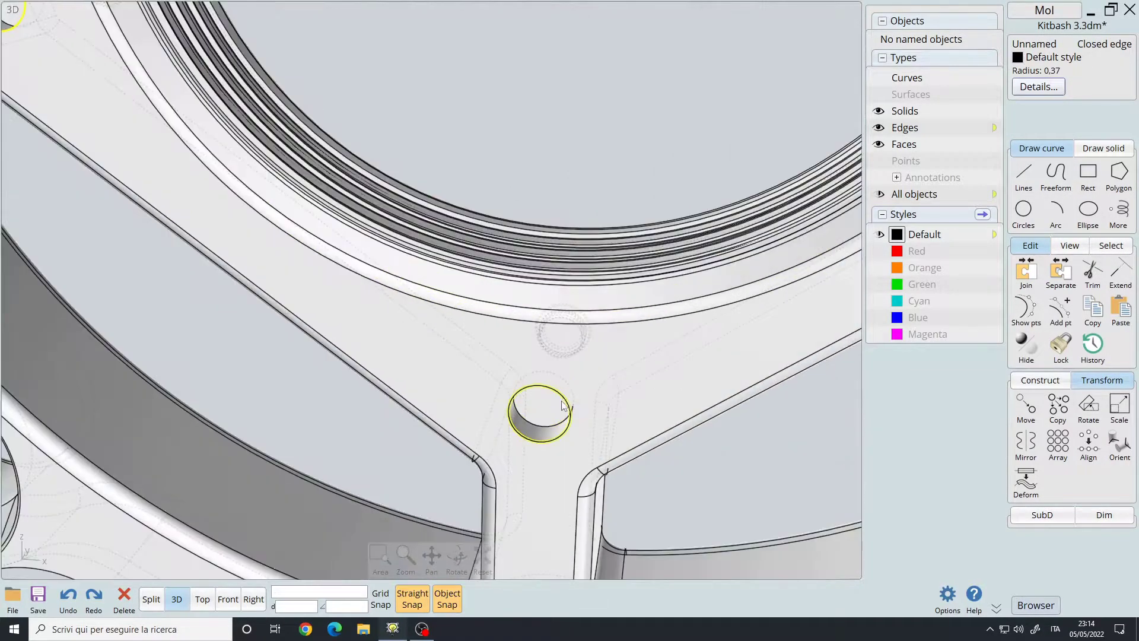
pyautogui.scroll(-3, 562, 406)
pyautogui.click(123, 332)
pyautogui.click(343, 488)
pyautogui.scroll(3, 512, 176)
pyautogui.click(510, 35)
pyautogui.moveTo(510, 34); pyautogui.dragTo(349, 163, button='right')
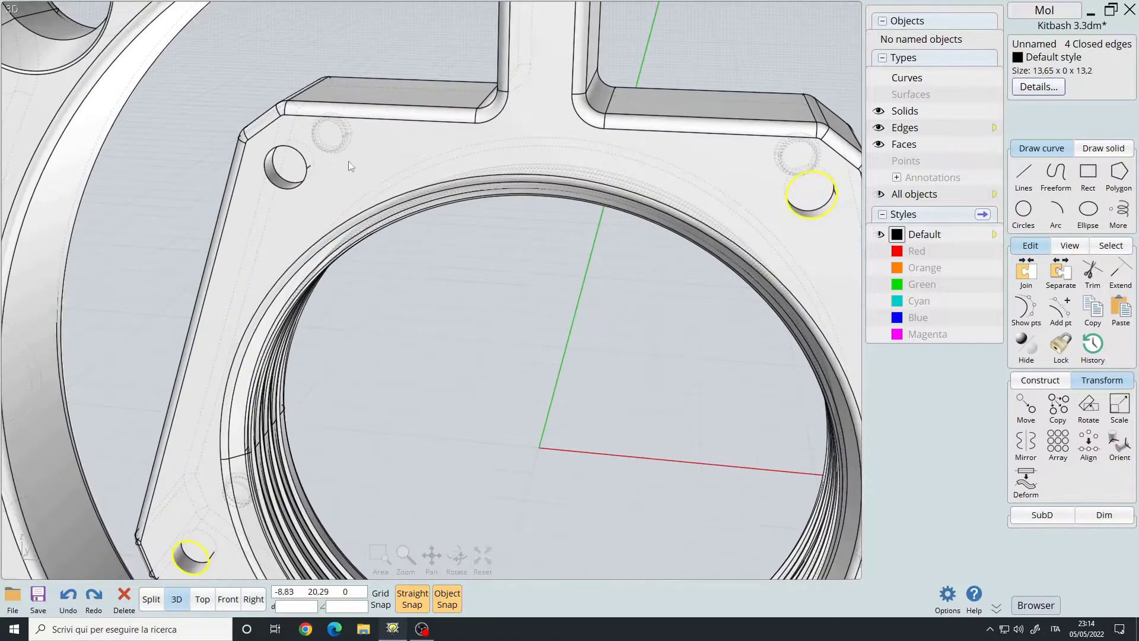
pyautogui.rightClick(298, 189)
# - Orbit around a chamfered small hole to inspect the 0,06 bevel
pyautogui.scroll(5, 461, 283)
pyautogui.moveTo(460, 283)
pyautogui.mouseDown(button='right')
pyautogui.moveTo(613, 261)
pyautogui.moveTo(374, 412)
pyautogui.mouseUp(button='right')
pyautogui.scroll(2, 343, 237)
pyautogui.moveTo(343, 237)
pyautogui.mouseDown(button='right')
pyautogui.moveTo(382, 330)
pyautogui.moveTo(367, 341)
pyautogui.moveTo(445, 186)
pyautogui.moveTo(437, 325)
pyautogui.moveTo(306, 266)
pyautogui.mouseUp(button='right')
pyautogui.scroll(3, 360, 345)
pyautogui.scroll(-2, 360, 344)
pyautogui.scroll(-2, 368, 341)
pyautogui.scroll(3, 374, 337)
pyautogui.scroll(-3, 356, 264)
pyautogui.moveTo(408, 279); pyautogui.dragTo(189, 287, button='right')
pyautogui.scroll(2, 188, 287)
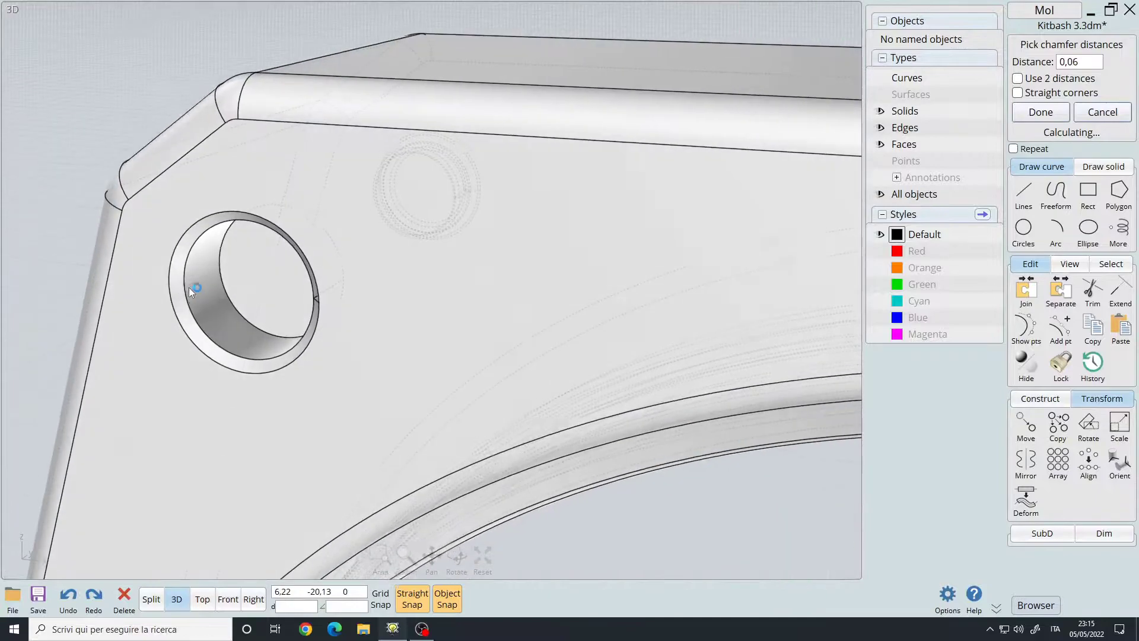
pyautogui.press('Escape')
# - Fillet the large mounting hole's chamfer edge with a 0.02 radius
pyautogui.scroll(3, 344, 329)
pyautogui.click(344, 328)
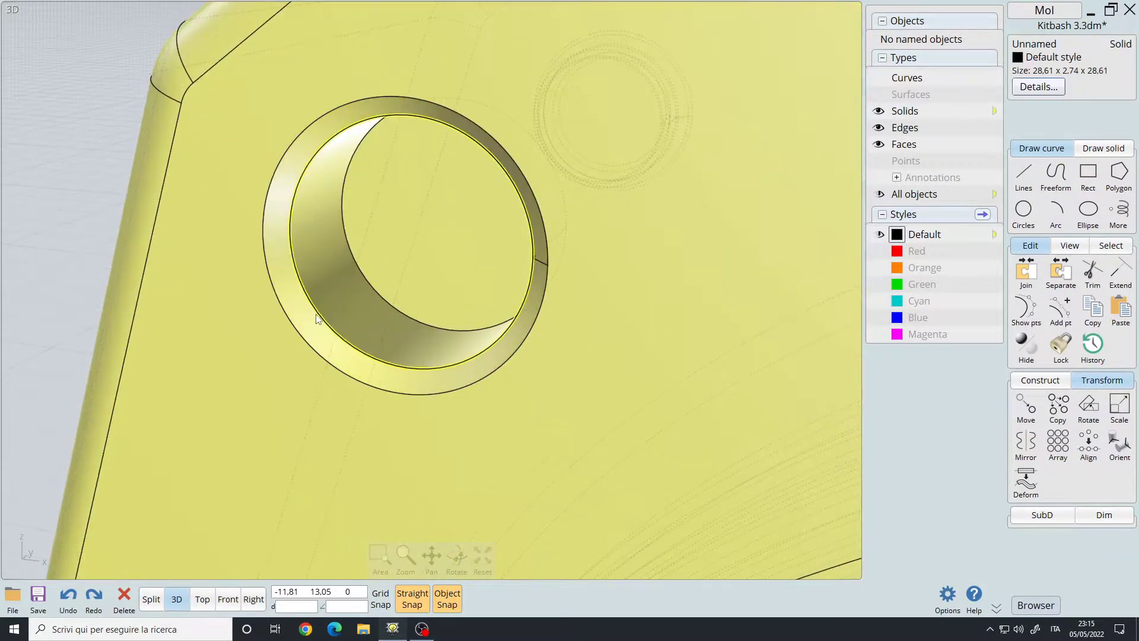
pyautogui.click(361, 299)
pyautogui.press('f')
pyautogui.scroll(2, 361, 302)
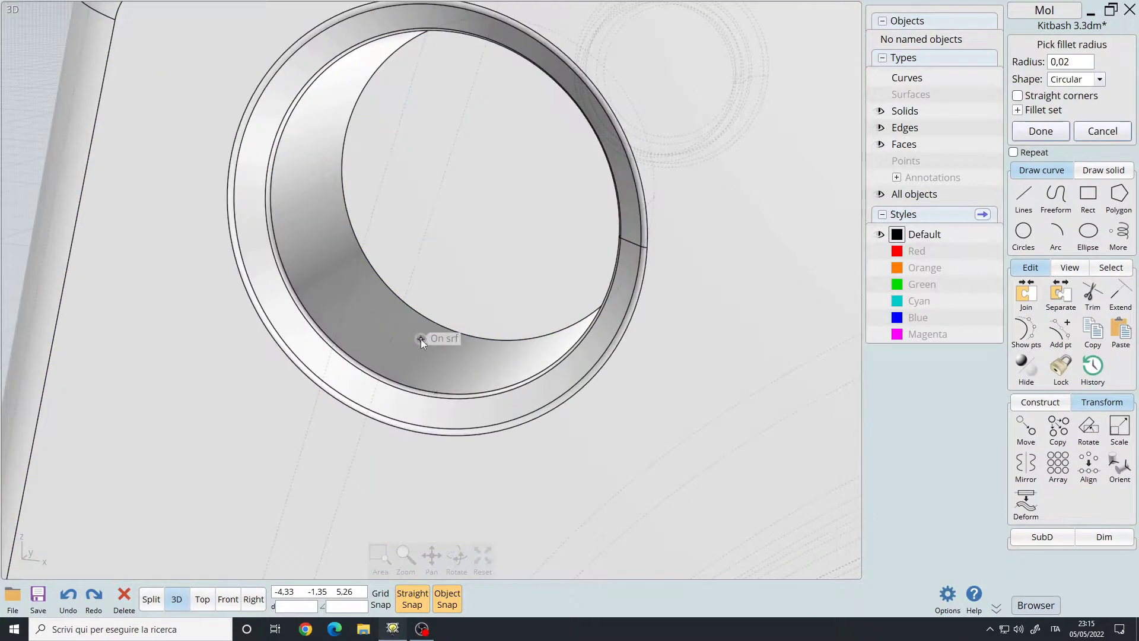
pyautogui.moveTo(410, 333); pyautogui.dragTo(504, 301, button='right')
pyautogui.scroll(-3, 503, 301)
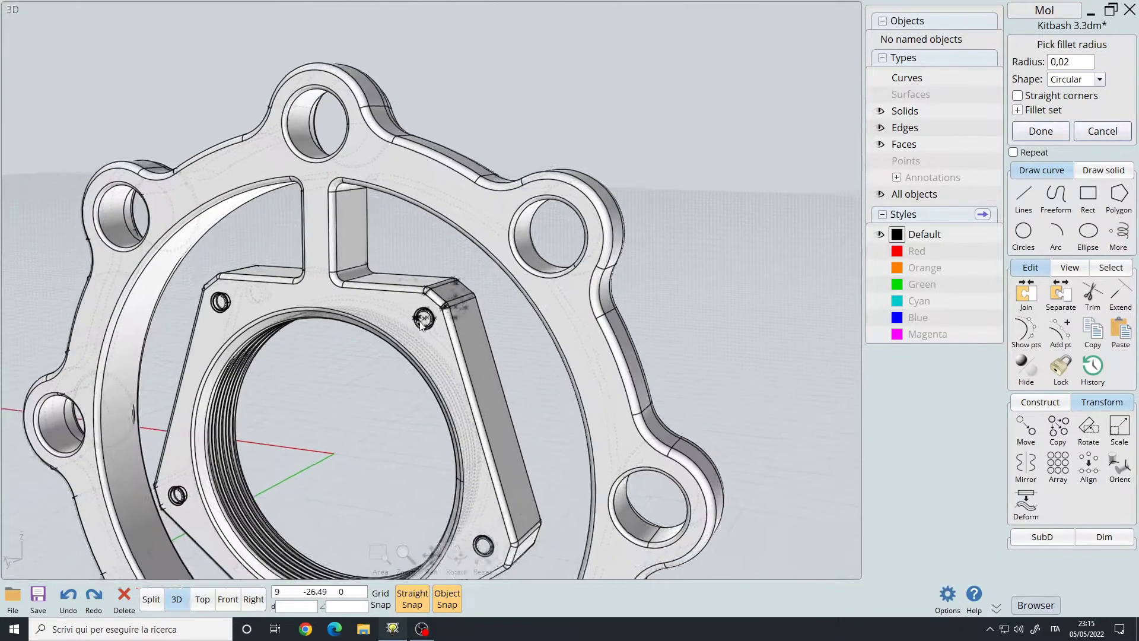
pyautogui.scroll(4, 408, 342)
pyautogui.scroll(-5, 666, 279)
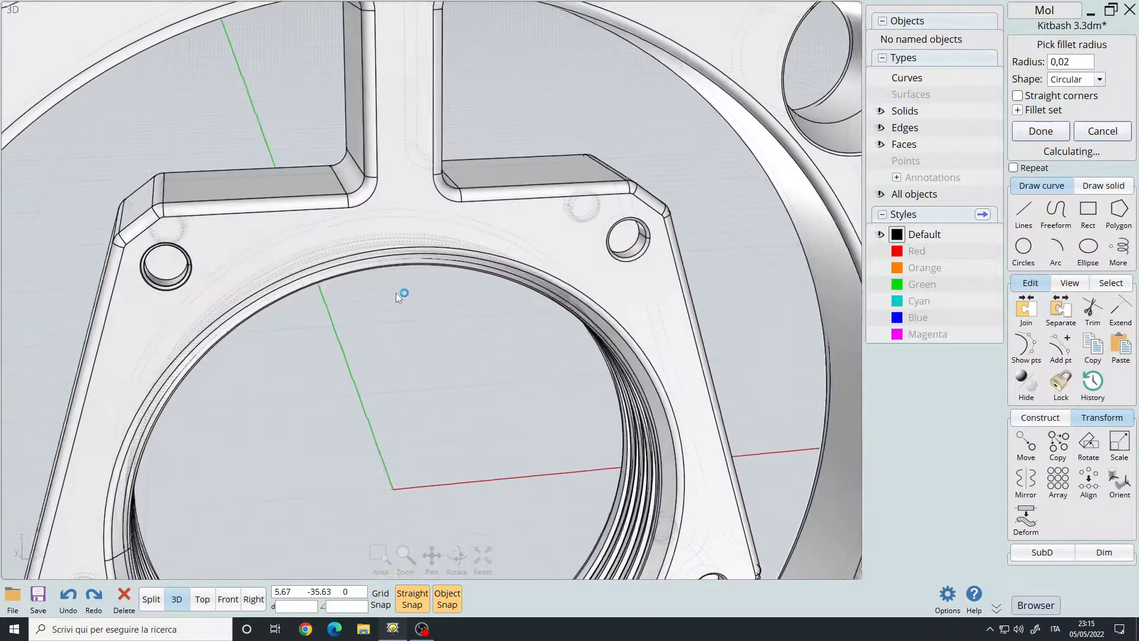
pyautogui.rightClick(230, 267)
# - Fillet the small hub holes' rim edges with a 0.02 radius
pyautogui.scroll(-2, 230, 267)
pyautogui.scroll(4, 466, 311)
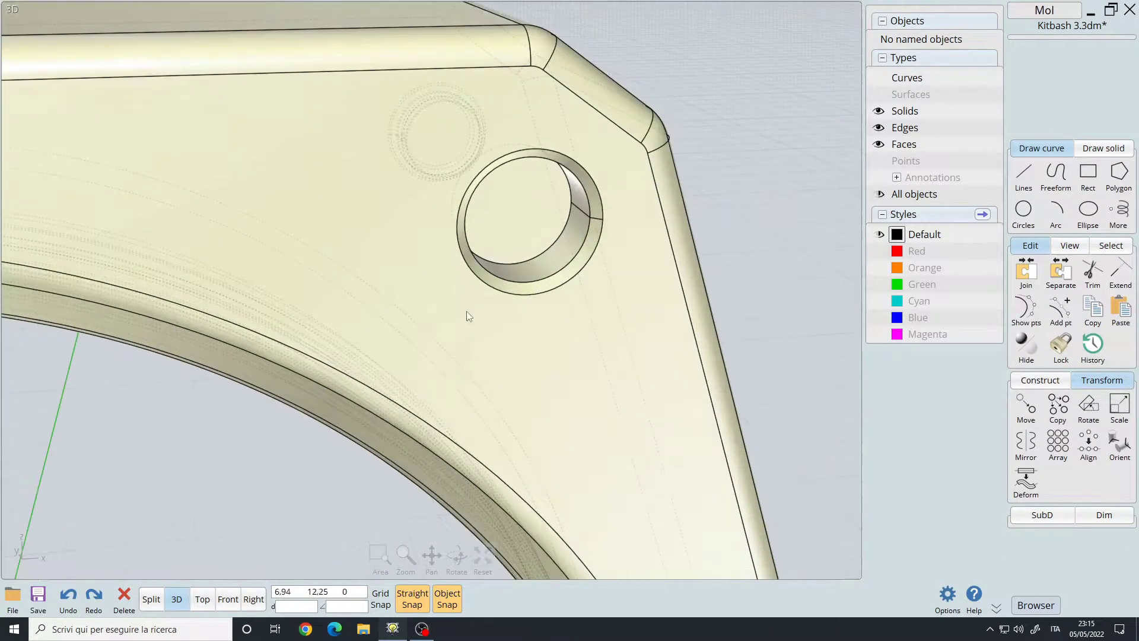
pyautogui.click(474, 255)
pyautogui.scroll(-3, 486, 282)
pyautogui.click(481, 279)
pyautogui.scroll(4, 485, 283)
pyautogui.scroll(2, 504, 385)
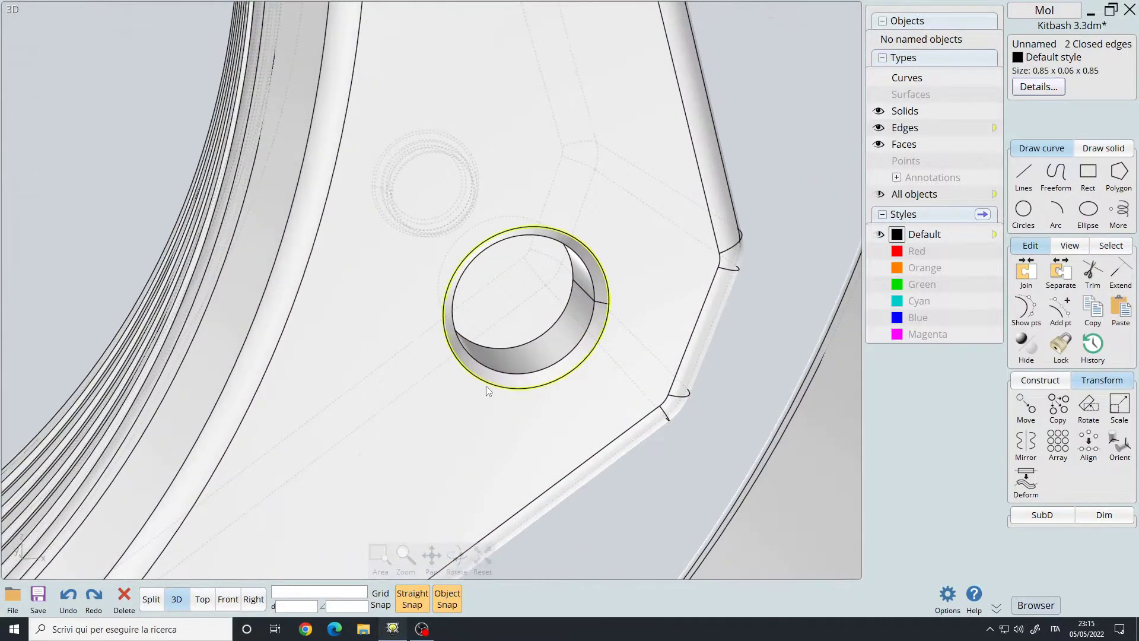
pyautogui.click(483, 391)
pyautogui.scroll(-3, 348, 407)
pyautogui.scroll(-3, 347, 407)
pyautogui.click(355, 380)
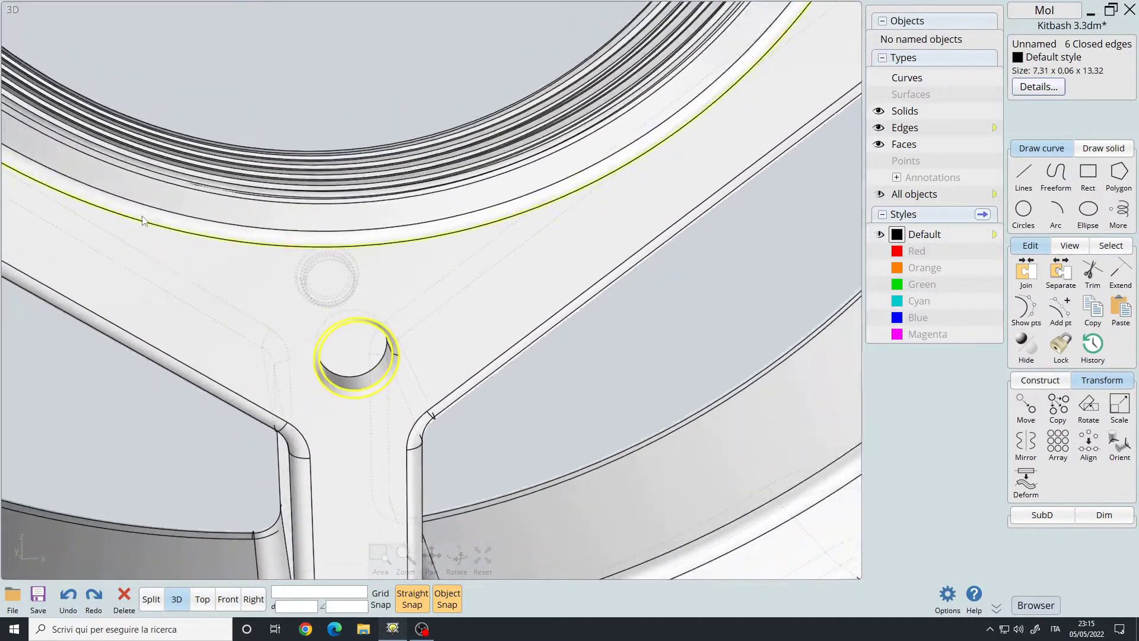
pyautogui.scroll(4, 358, 236)
pyautogui.press('f')
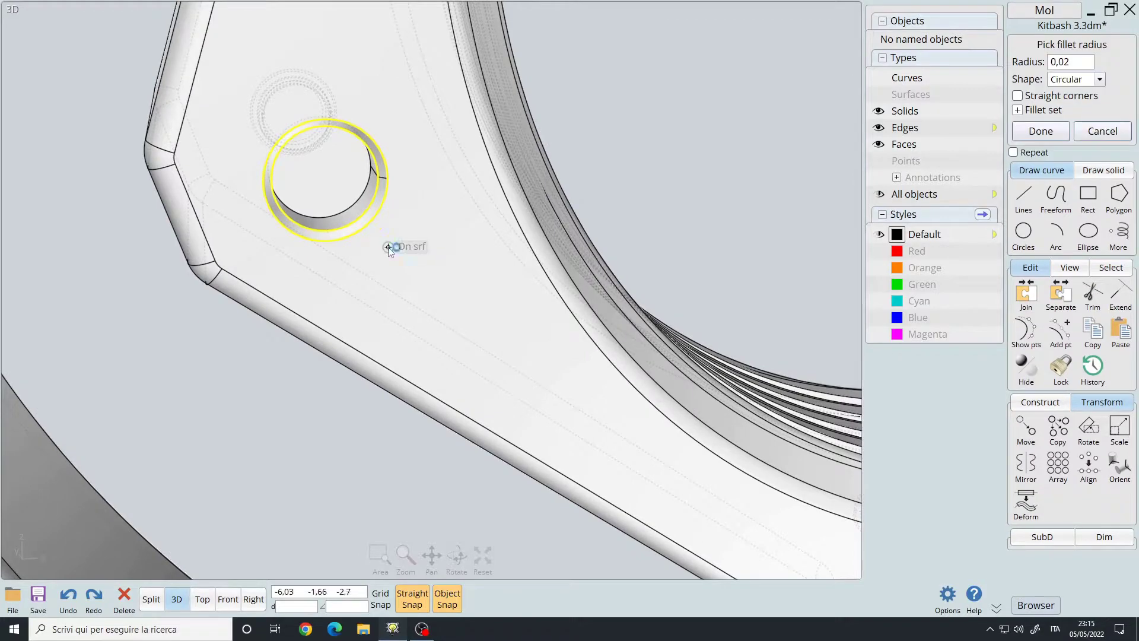
pyautogui.press('Return')
pyautogui.press('Return')
pyautogui.click(359, 223)
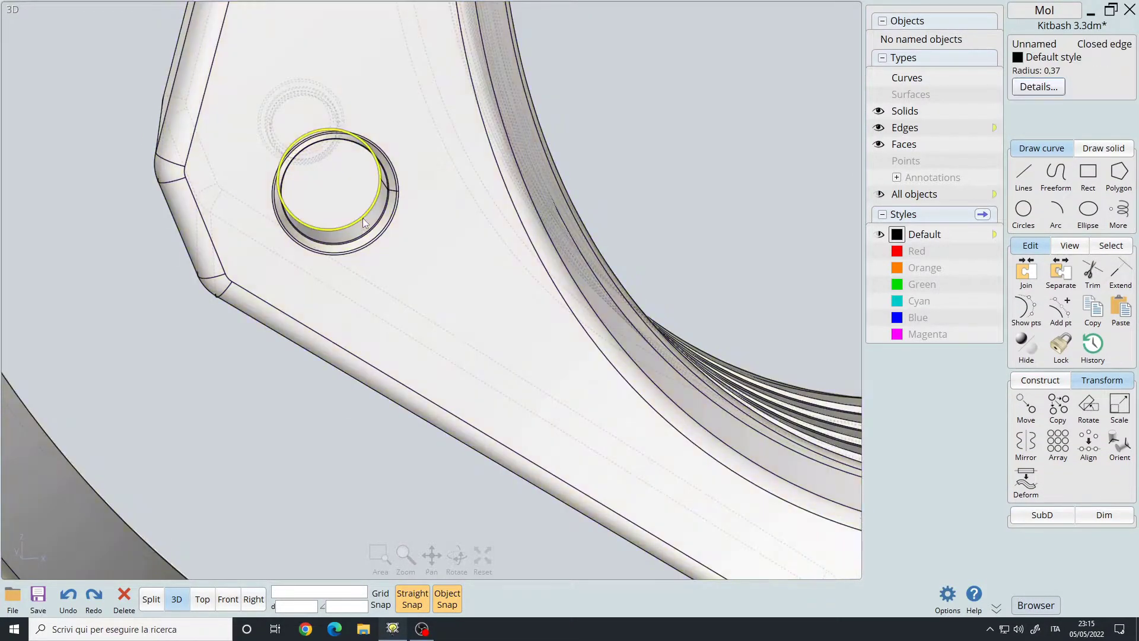
# - Fillet the selected hub hole rim edge
pyautogui.press('f')
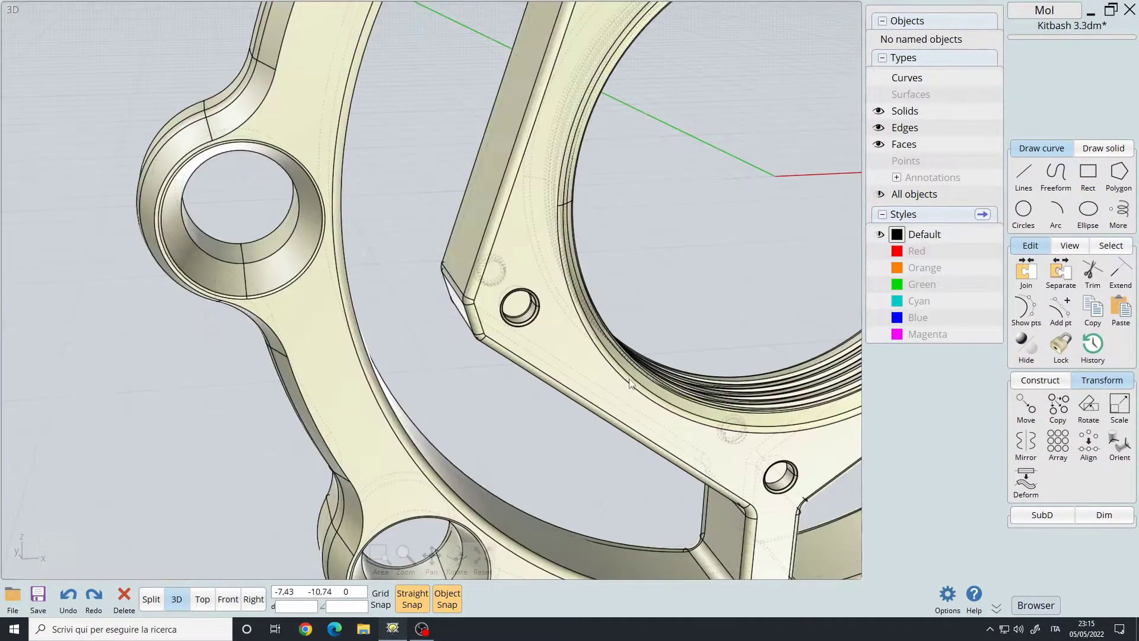
pyautogui.moveTo(423, 250); pyautogui.dragTo(581, 355, button='right')
pyautogui.press('Return')
# - Fillet both rim edges of another hub hole
pyautogui.click(580, 351)
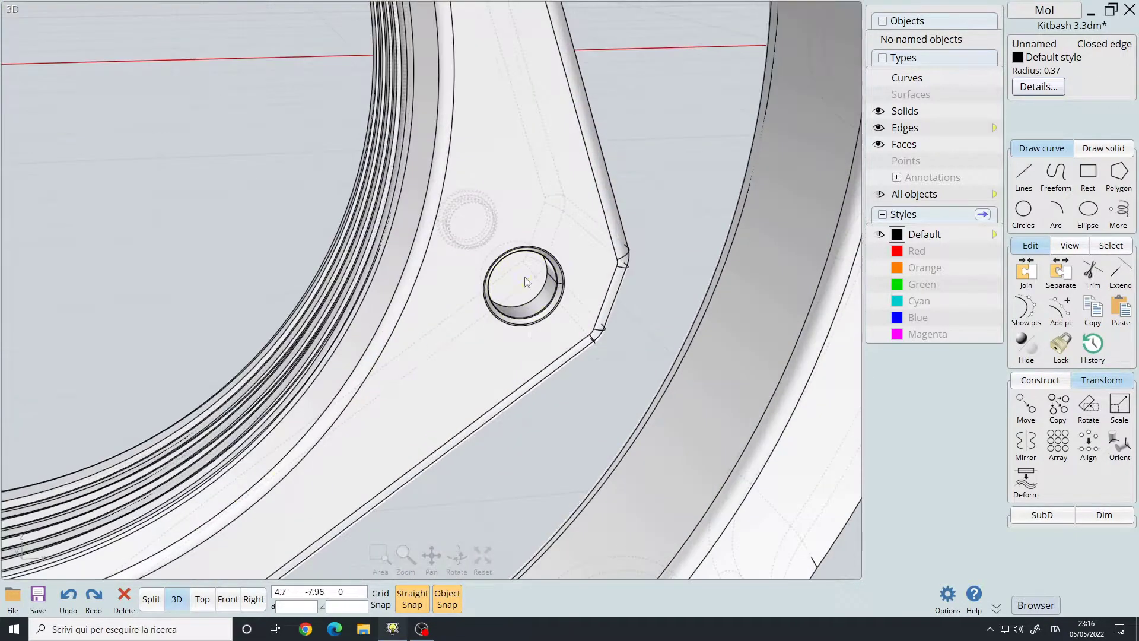
pyautogui.click(432, 155)
pyautogui.scroll(5, 519, 275)
pyautogui.scroll(-3, 519, 275)
pyautogui.scroll(4, 477, 277)
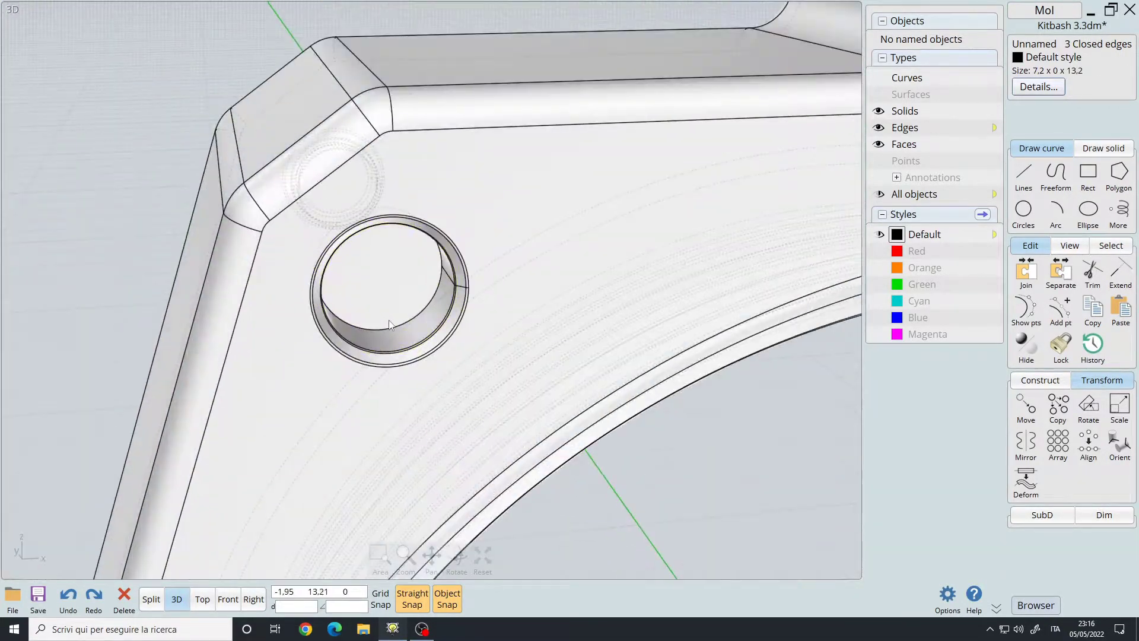
pyautogui.press('f')
pyautogui.scroll(-2, 391, 325)
pyautogui.press('Return')
pyautogui.scroll(-5, 389, 319)
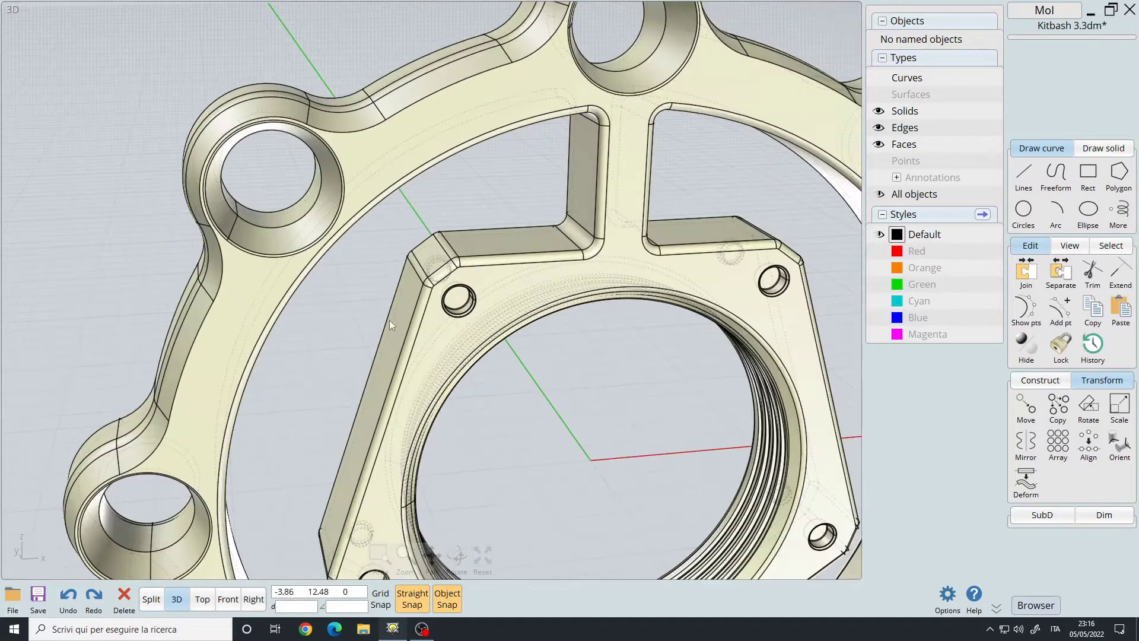
# - Copy the small insert from its centre into two more hub holes
pyautogui.moveTo(389, 320); pyautogui.dragTo(423, 358, button='right')
pyautogui.click(228, 599)
pyautogui.click(151, 599)
pyautogui.click(606, 205)
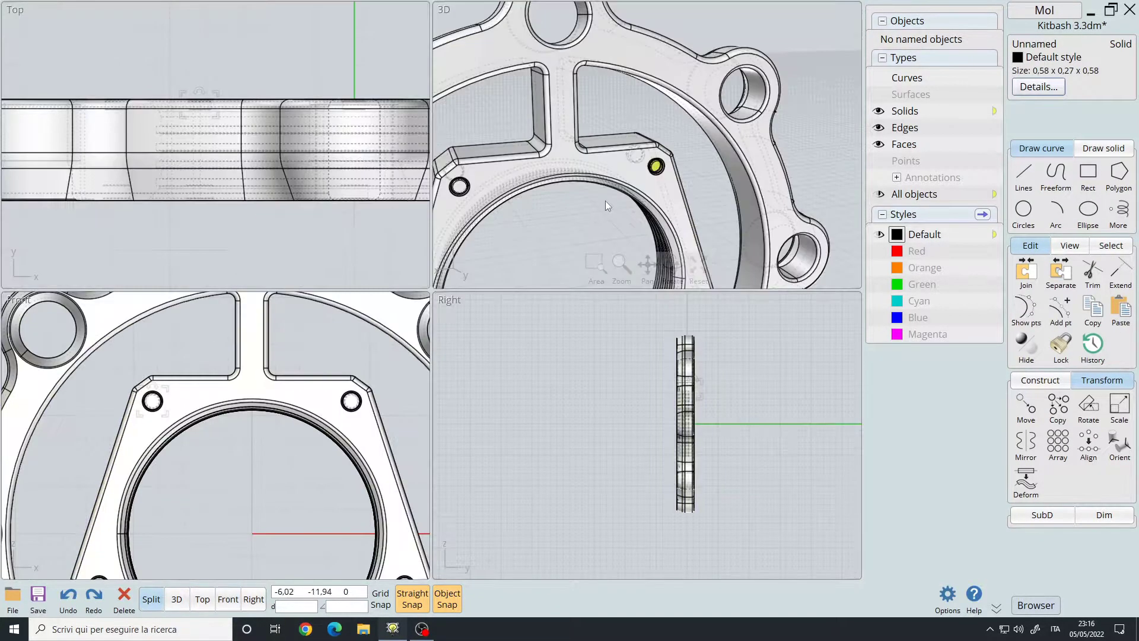
pyautogui.press('c')
pyautogui.click(720, 182)
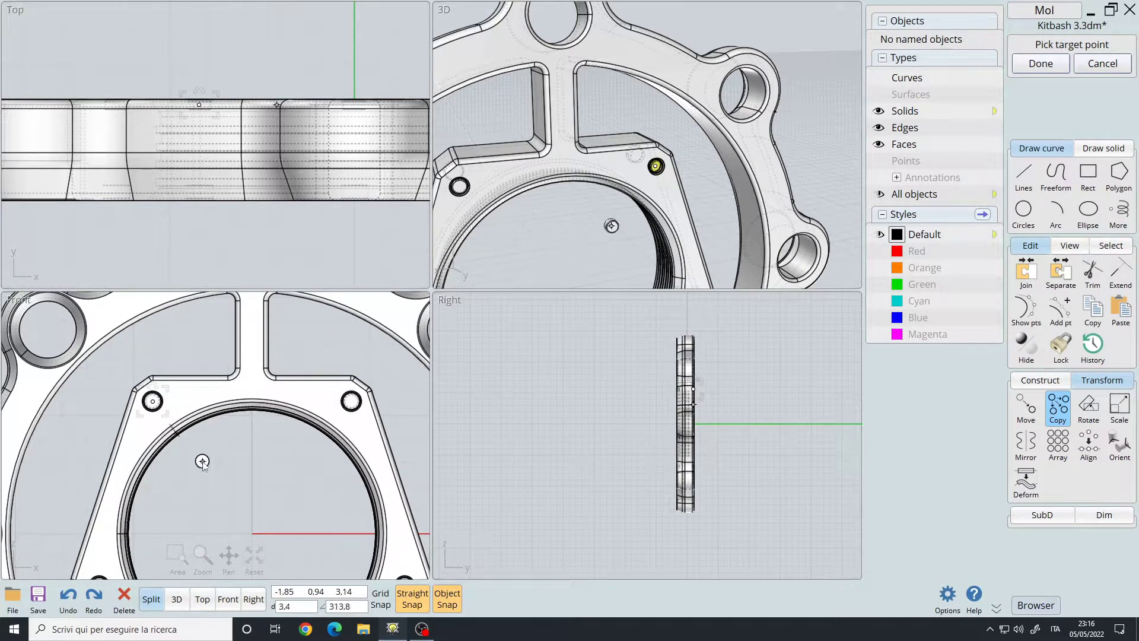
pyautogui.scroll(5, 219, 401)
pyautogui.scroll(-3, 335, 451)
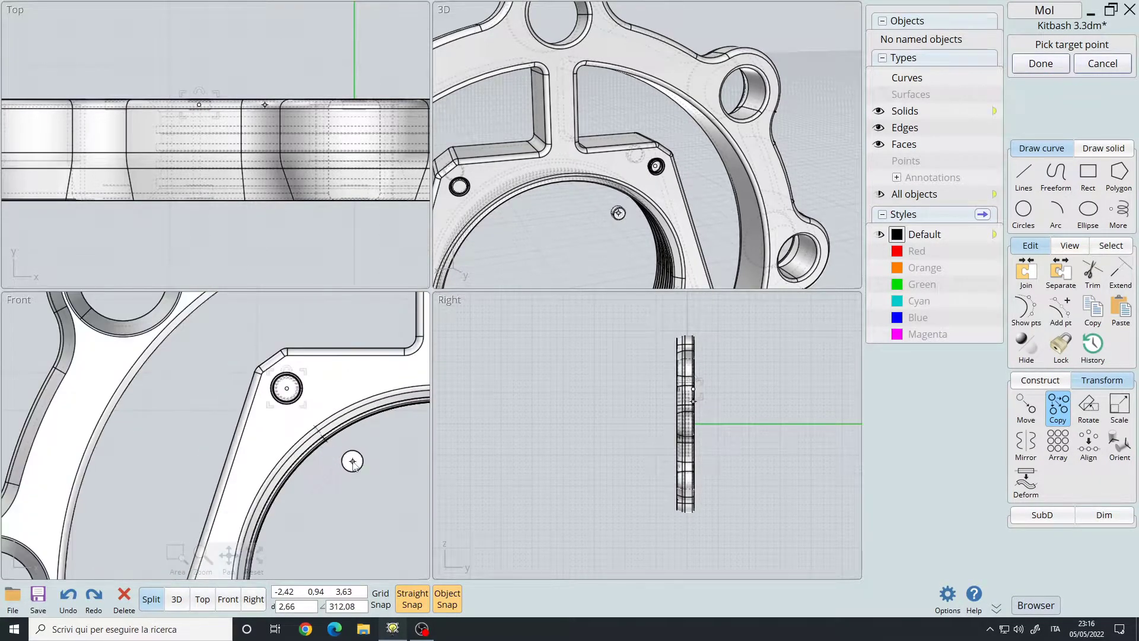
pyautogui.click(343, 465)
pyautogui.click(176, 599)
pyautogui.scroll(5, 501, 286)
pyautogui.scroll(3, 383, 303)
pyautogui.scroll(-5, 285, 321)
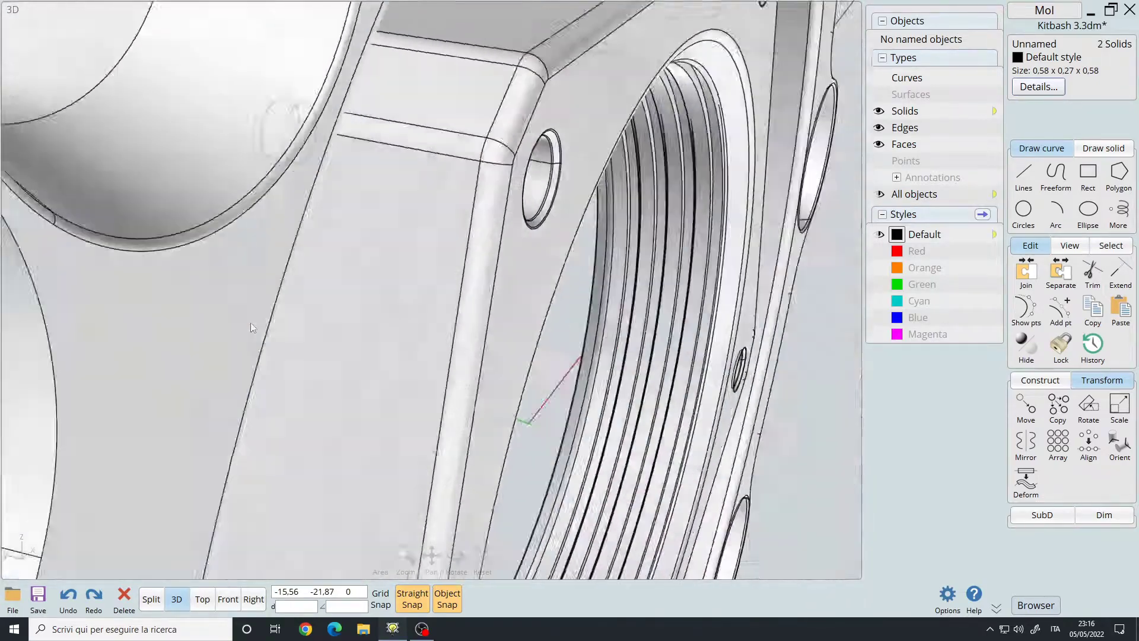
pyautogui.scroll(3, 251, 323)
pyautogui.scroll(-1, 436, 338)
pyautogui.press('Escape')
# - Select the copied inserts in the hub holes, including the top-left one
pyautogui.click(365, 345)
pyautogui.scroll(-5, 365, 344)
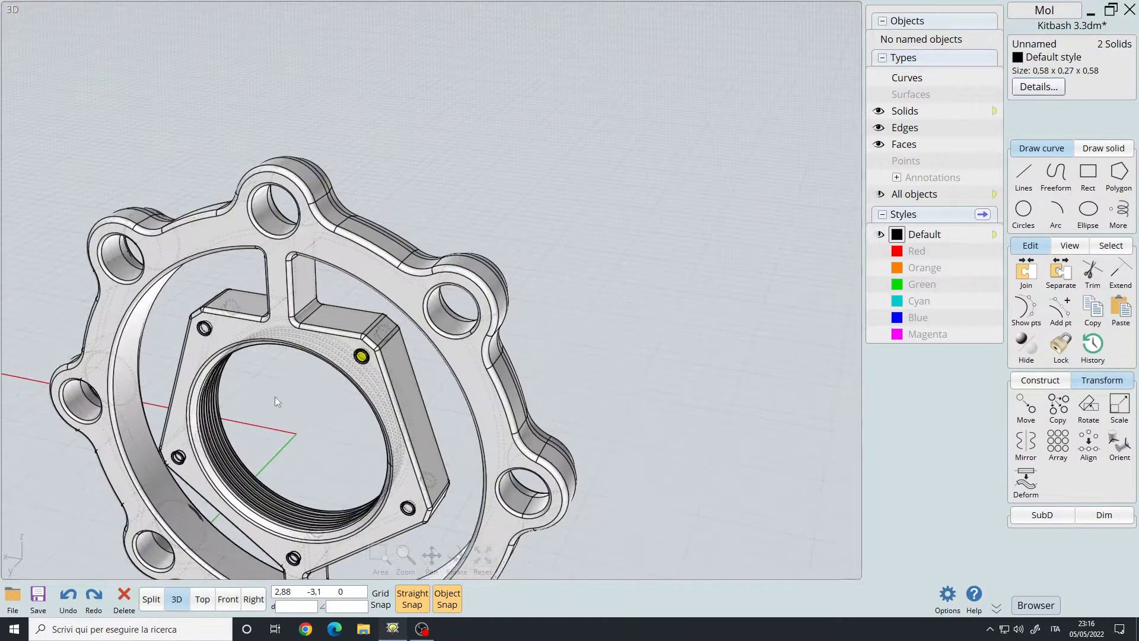
pyautogui.scroll(4, 449, 340)
pyautogui.scroll(-3, 447, 344)
pyautogui.moveTo(336, 111)
pyautogui.mouseDown(button='right')
pyautogui.moveTo(415, 237)
pyautogui.moveTo(356, 277)
pyautogui.moveTo(399, 177)
pyautogui.mouseUp(button='right')
pyautogui.scroll(-3, 461, 265)
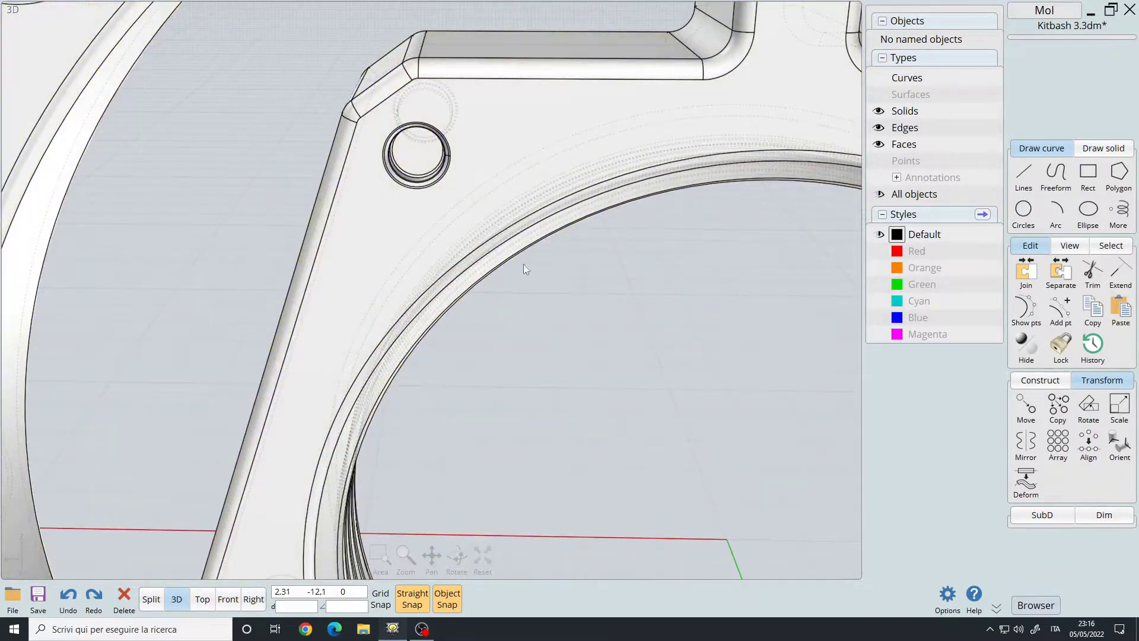
pyautogui.scroll(-3, 523, 264)
pyautogui.click(453, 108)
pyautogui.scroll(1, 464, 240)
pyautogui.scroll(2, 508, 245)
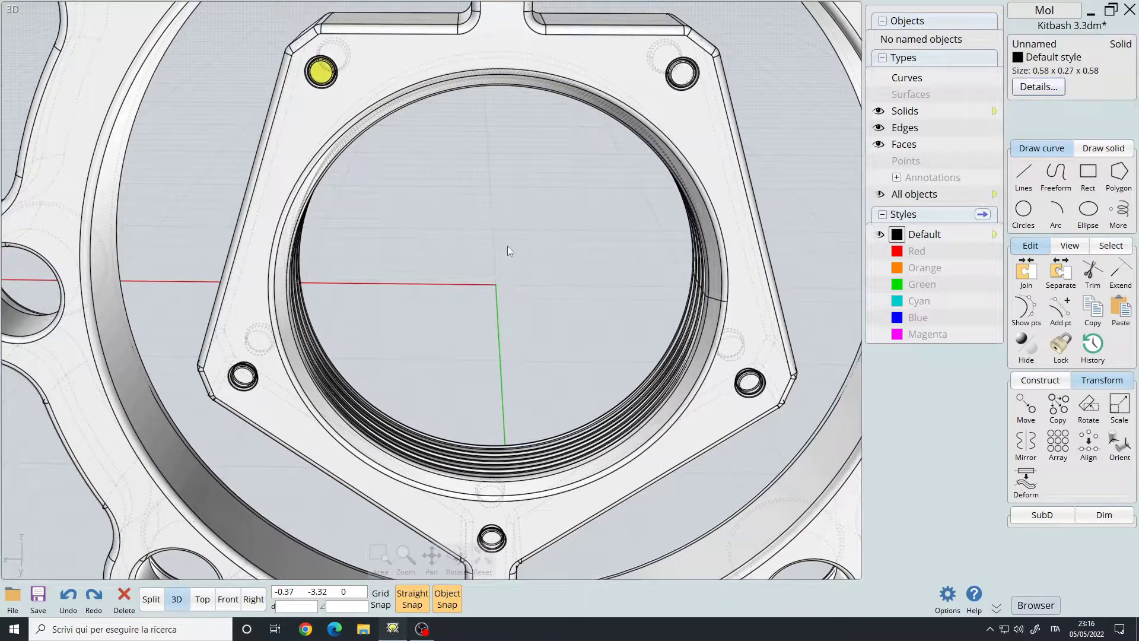
pyautogui.scroll(-3, 507, 246)
pyautogui.scroll(3, 219, 344)
# - Begin mirroring the selected inserts
pyautogui.press('F4')
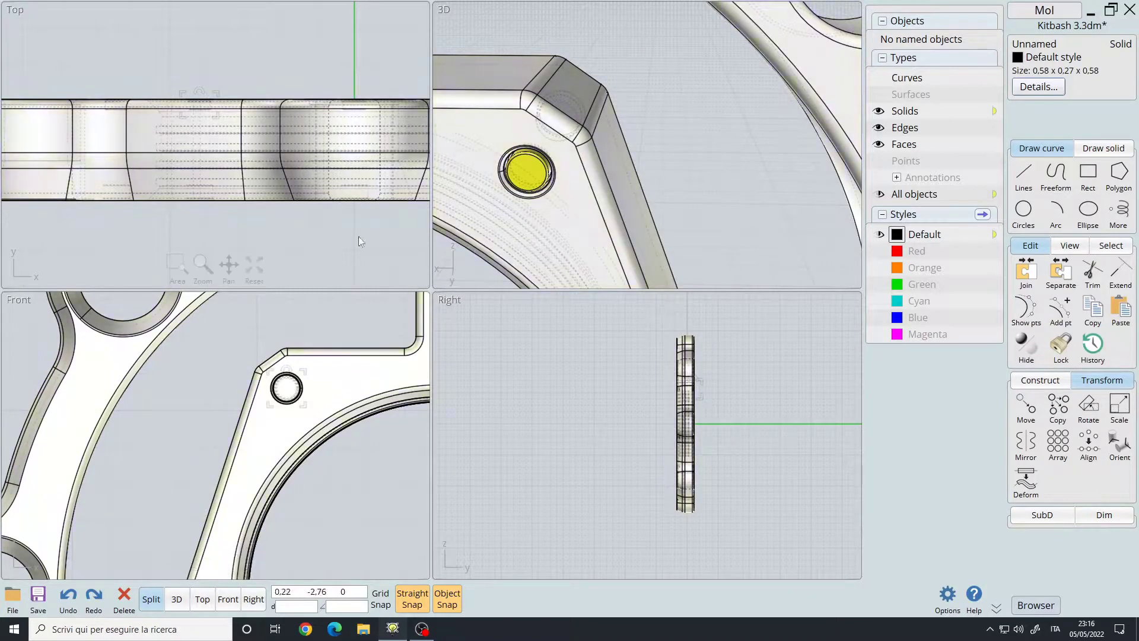
pyautogui.scroll(-8, 358, 240)
pyautogui.scroll(-3, 337, 420)
pyautogui.click(227, 599)
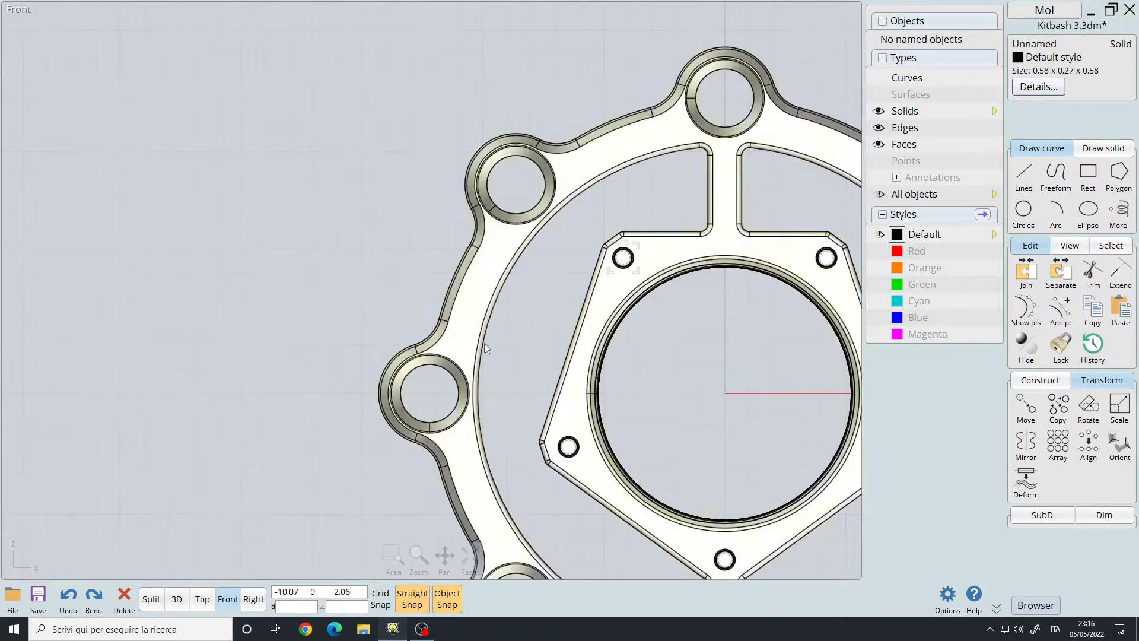
pyautogui.scroll(3, 335, 369)
pyautogui.click(177, 599)
pyautogui.scroll(3, 528, 336)
pyautogui.scroll(-3, 528, 337)
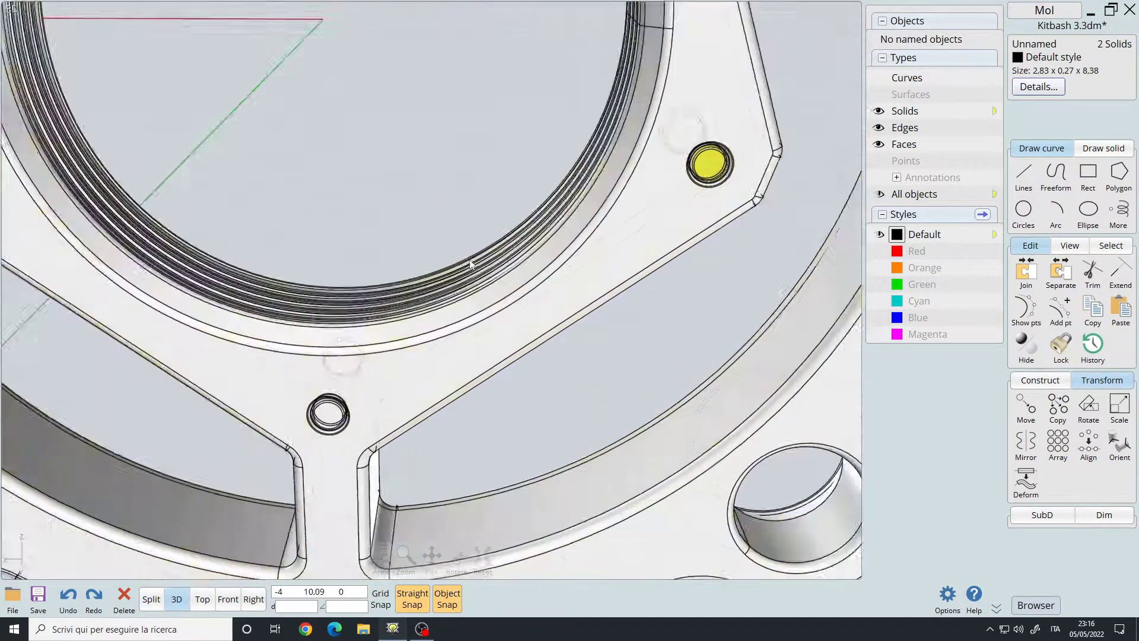
pyautogui.moveTo(528, 337); pyautogui.dragTo(430, 237, button='right')
pyautogui.scroll(3, 430, 237)
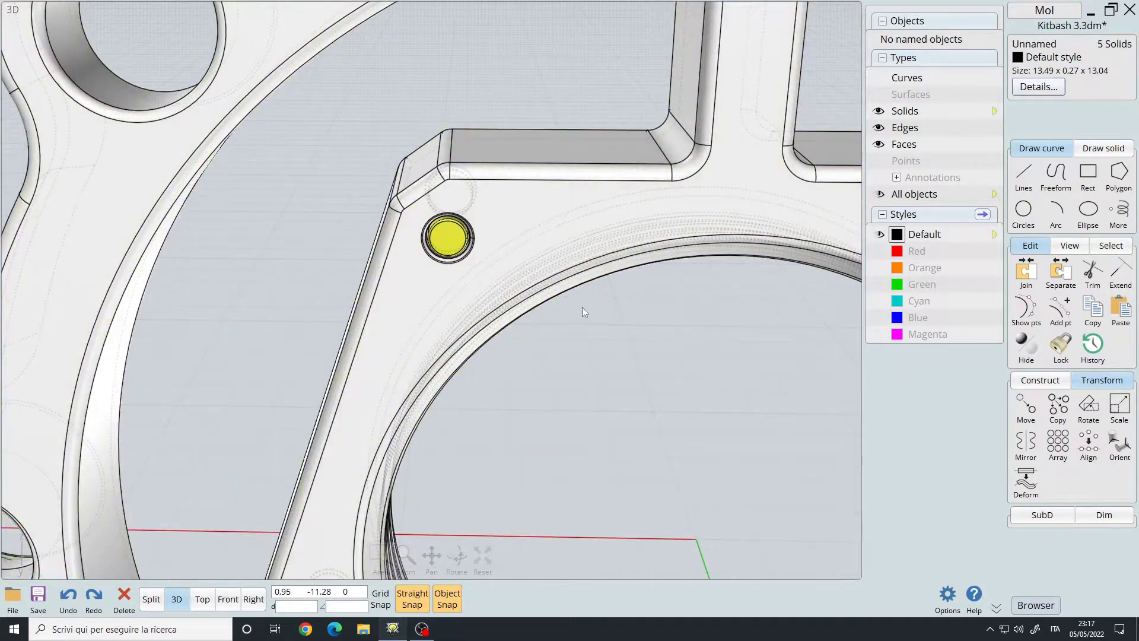
pyautogui.press('m')
pyautogui.scroll(-3, 657, 195)
# - Set the mirror line's end point for the five hub inserts, then repeat Mirror
pyautogui.click(202, 600)
pyautogui.scroll(5, 312, 163)
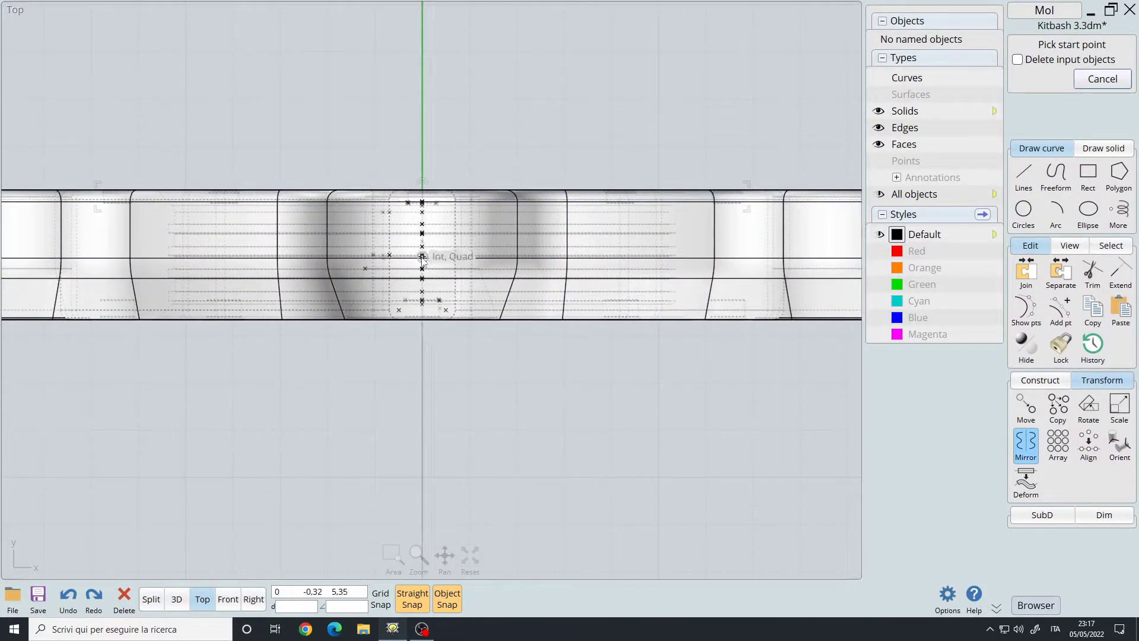
pyautogui.scroll(5, 422, 257)
pyautogui.scroll(-3, 426, 252)
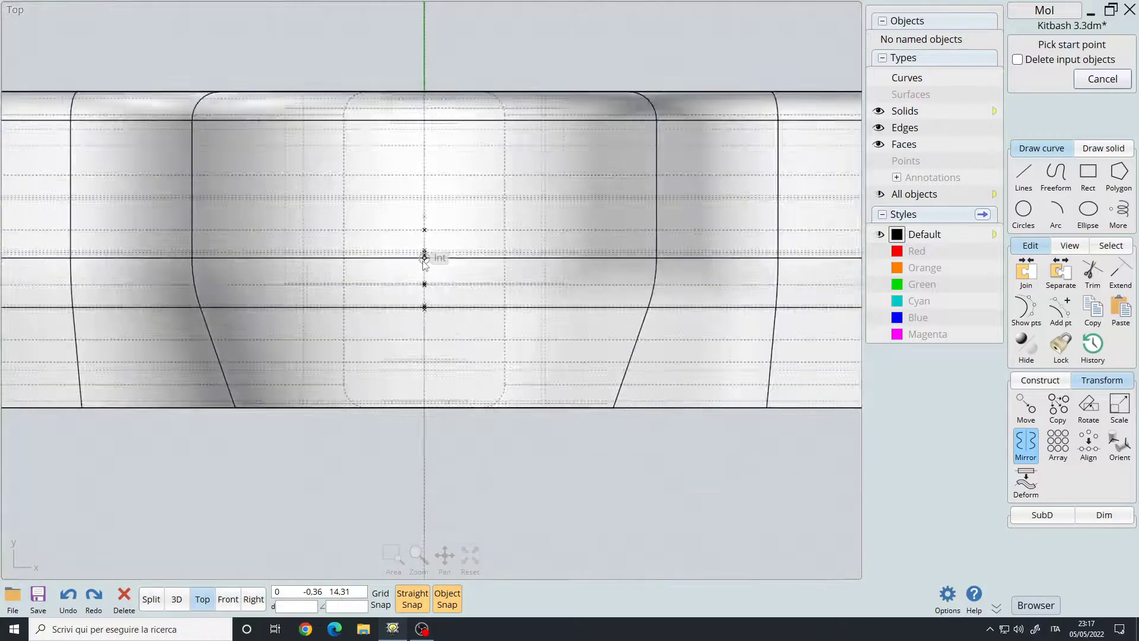
pyautogui.click(176, 600)
pyautogui.scroll(-3, 593, 188)
pyautogui.moveTo(601, 170)
pyautogui.mouseDown(button='right')
pyautogui.moveTo(484, 350)
pyautogui.moveTo(489, 485)
pyautogui.mouseUp(button='right')
pyautogui.scroll(5, 447, 360)
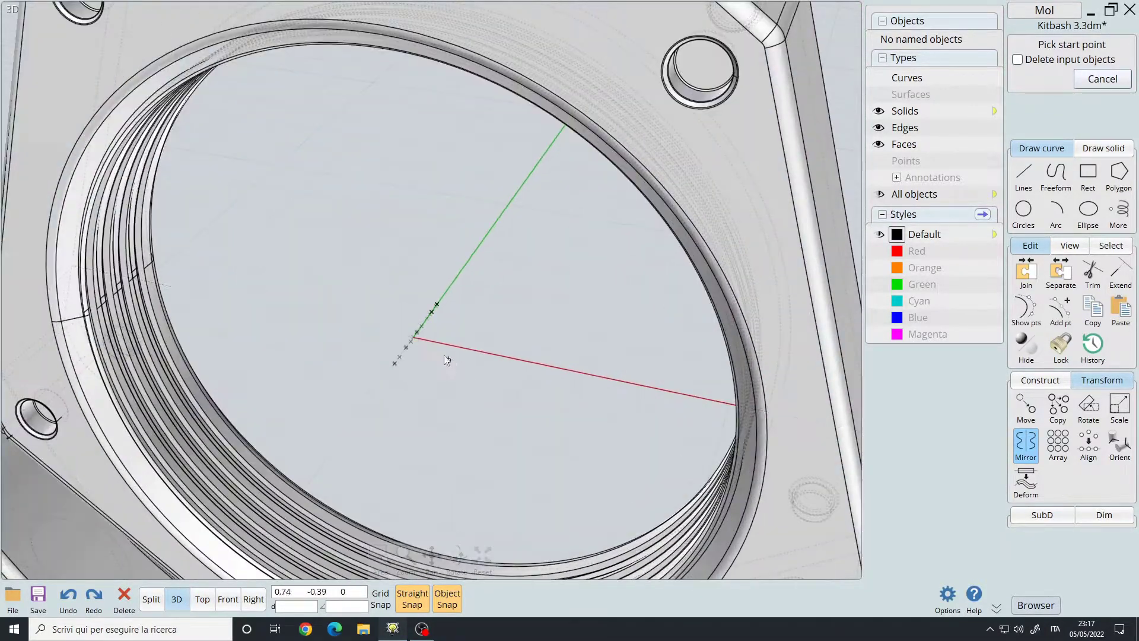
pyautogui.scroll(-5, 413, 337)
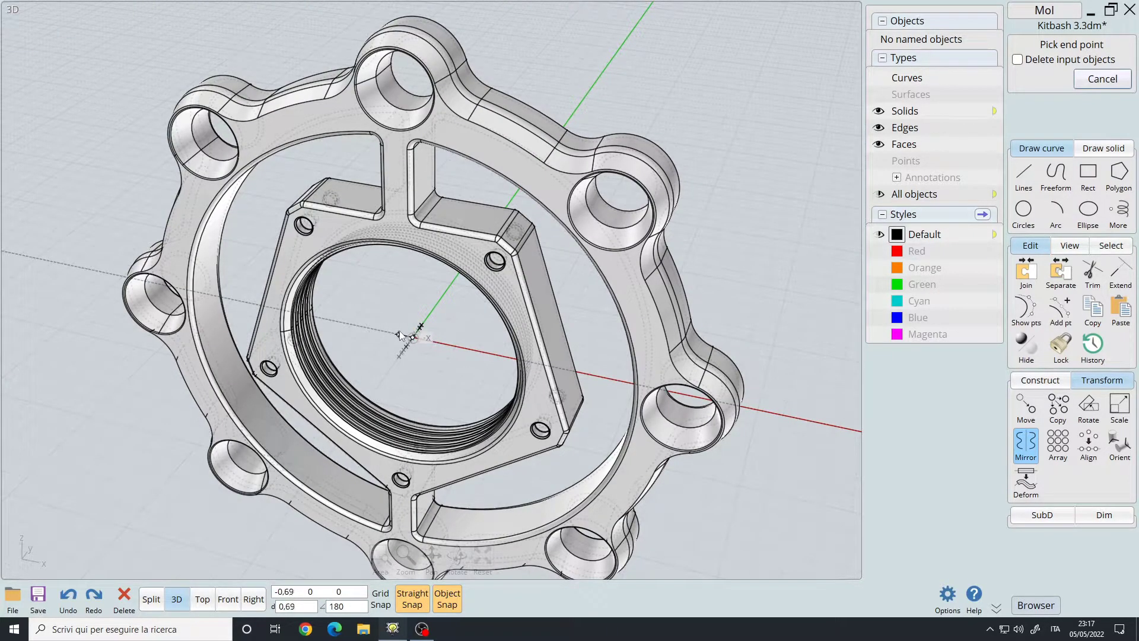
pyautogui.click(443, 294)
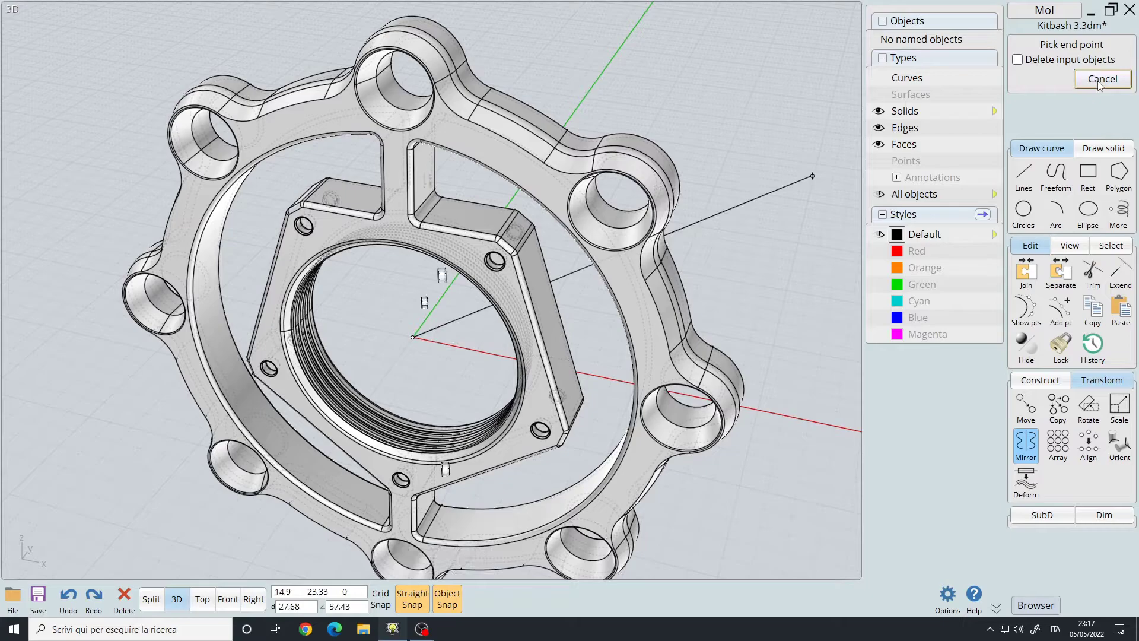
pyautogui.moveTo(564, 256); pyautogui.dragTo(689, 214, button='right')
pyautogui.rightClick(690, 215)
pyautogui.scroll(3, 534, 267)
pyautogui.scroll(3, 440, 180)
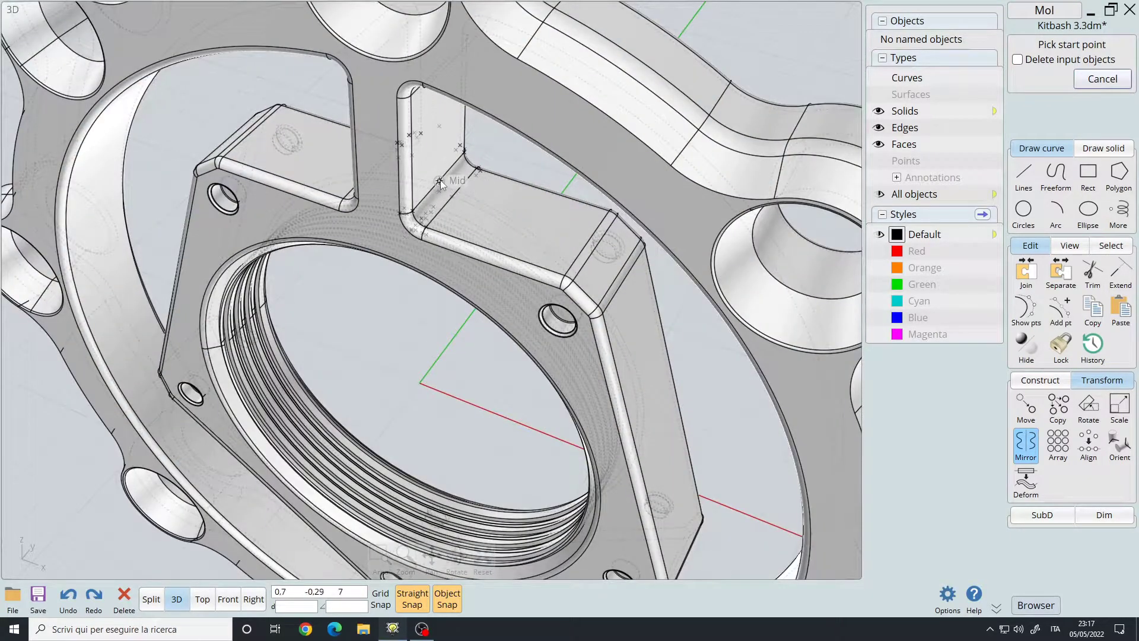
# - Cancel the repeated mirror and select all five hub-hole pins
pyautogui.click(433, 342)
pyautogui.scroll(-3, 433, 342)
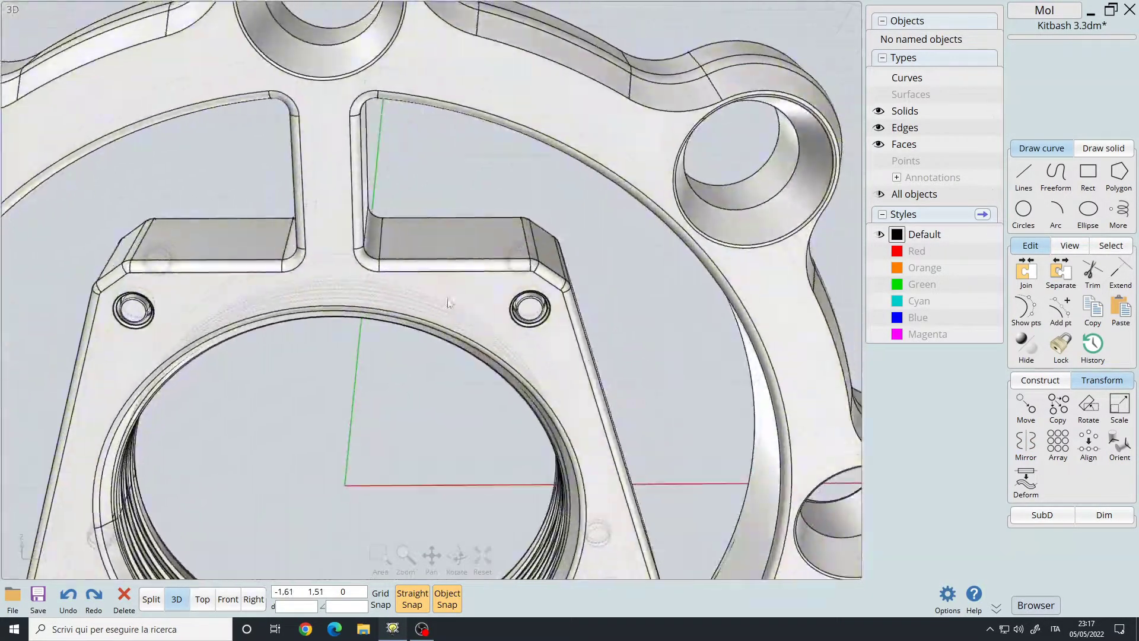
pyautogui.scroll(5, 507, 296)
pyautogui.scroll(-3, 528, 307)
pyautogui.moveTo(469, 307)
pyautogui.mouseDown(button='right')
pyautogui.moveTo(262, 304)
pyautogui.moveTo(205, 289)
pyautogui.mouseUp(button='right')
pyautogui.scroll(-3, 205, 290)
pyautogui.scroll(5, 461, 291)
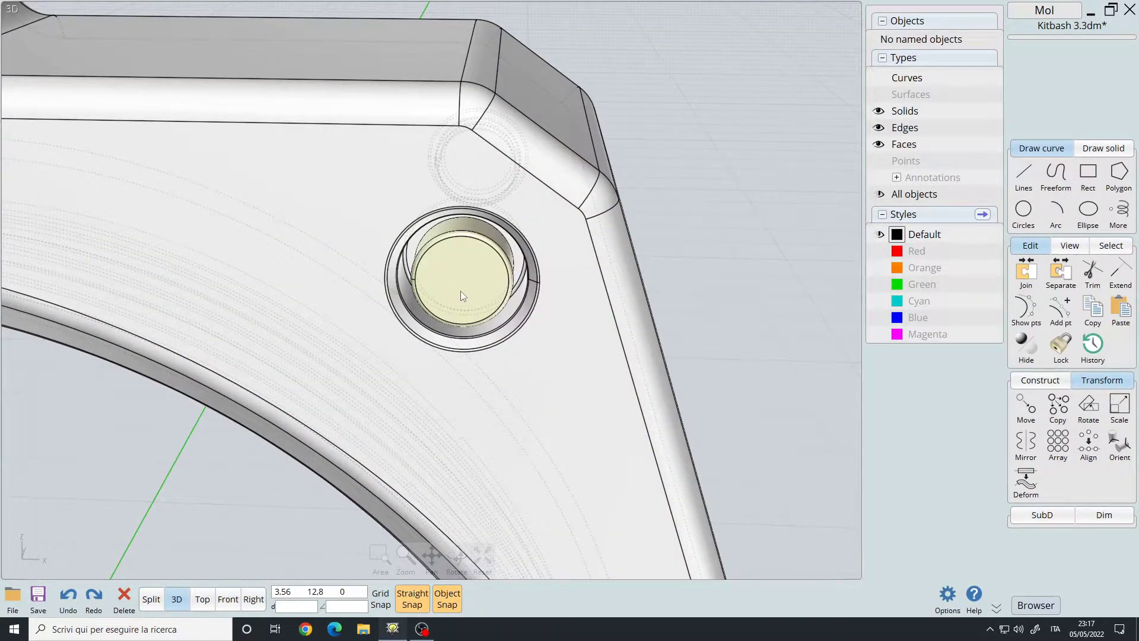
pyautogui.scroll(-3, 463, 295)
pyautogui.click(463, 295)
pyautogui.scroll(2, 558, 266)
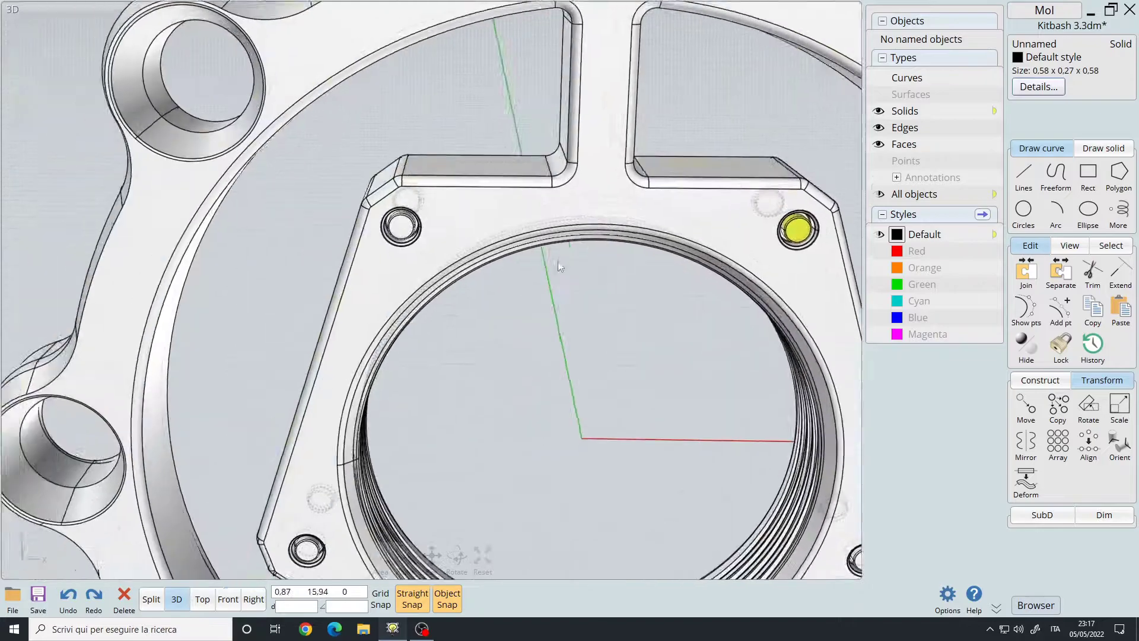
pyautogui.scroll(3, 409, 256)
pyautogui.click(396, 255)
pyautogui.click(390, 283)
pyautogui.scroll(-3, 389, 283)
pyautogui.click(476, 356)
pyautogui.scroll(3, 544, 364)
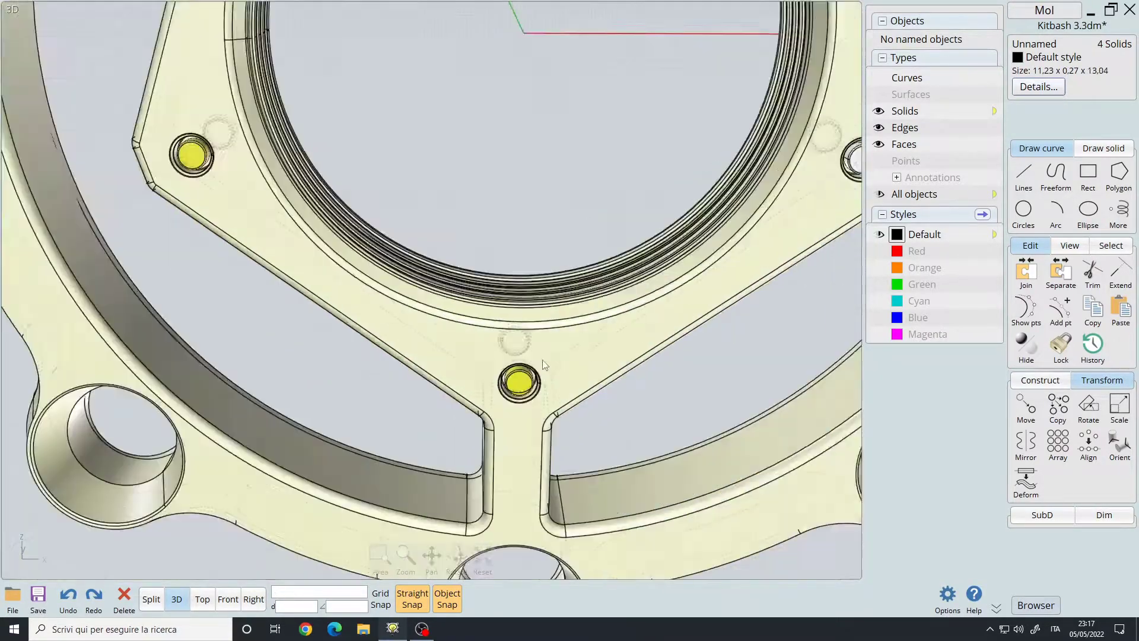
pyautogui.click(151, 599)
pyautogui.click(228, 599)
pyautogui.scroll(5, 503, 303)
pyautogui.click(503, 302)
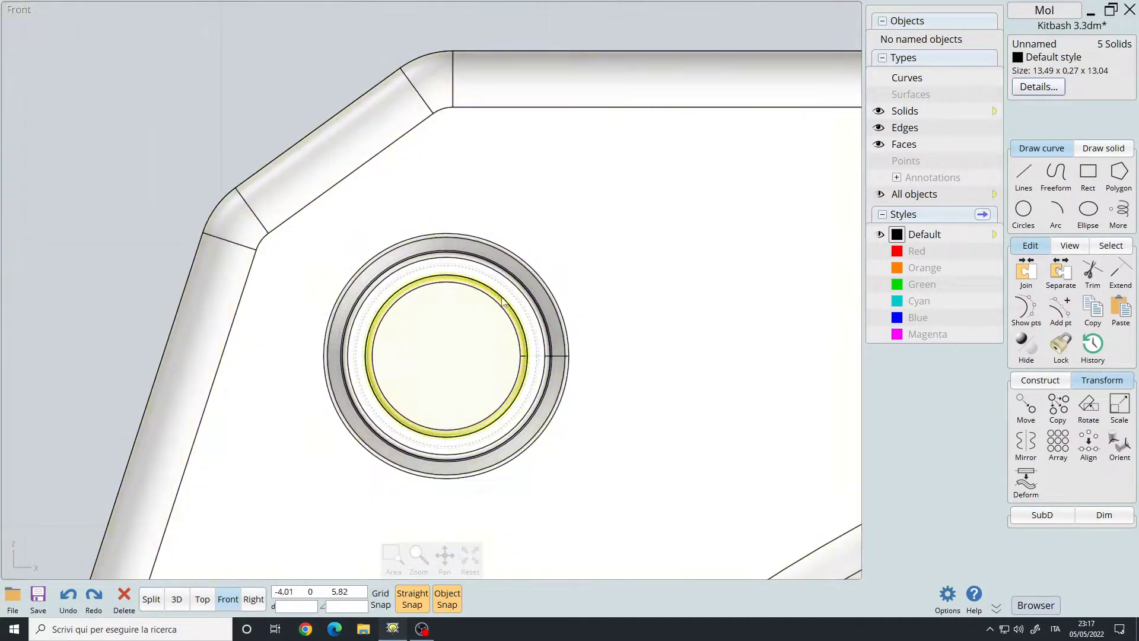
pyautogui.scroll(1, 503, 303)
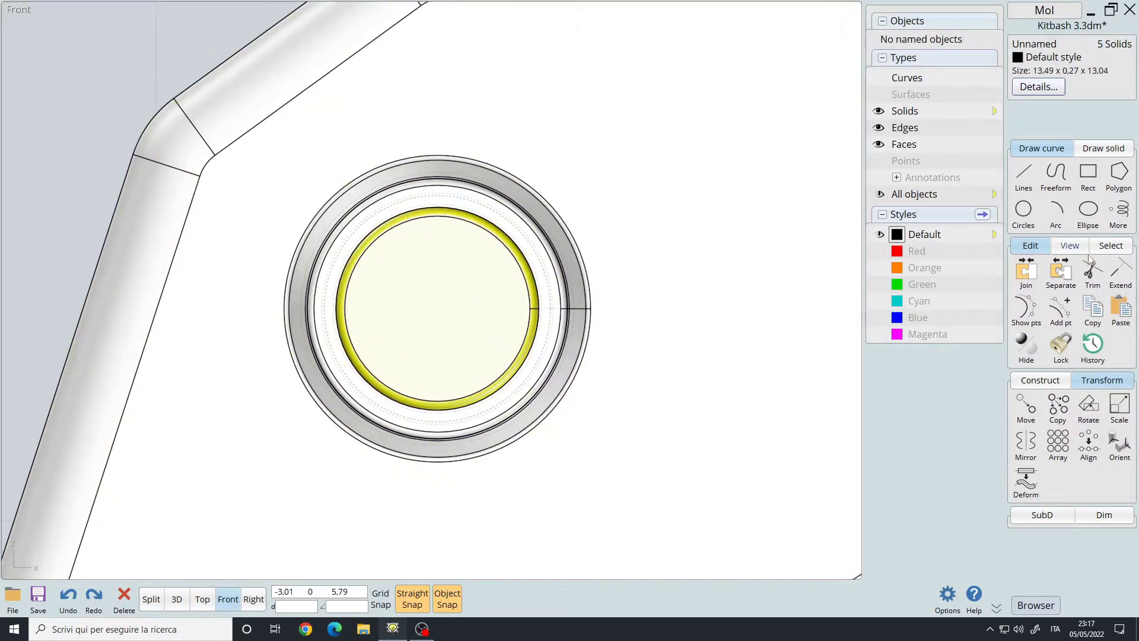
# - Scale the five pins about the bore centre in the Front view
pyautogui.click(1118, 408)
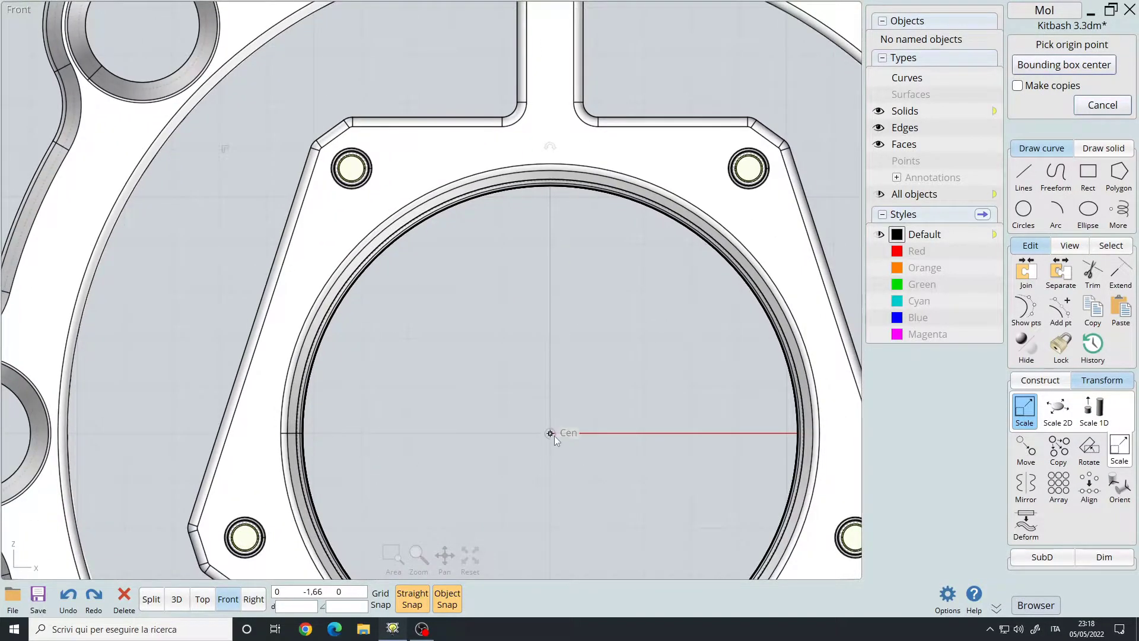
pyautogui.click(551, 433)
pyautogui.click(551, 322)
pyautogui.scroll(2, 492, 147)
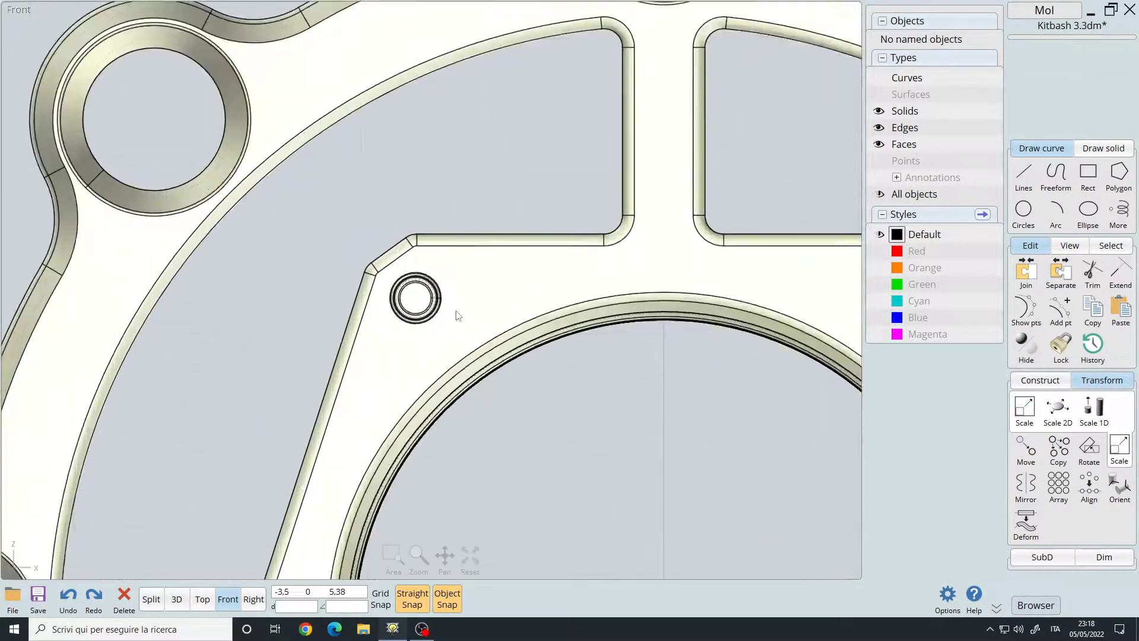
pyautogui.scroll(2, 492, 148)
pyautogui.scroll(2, 493, 147)
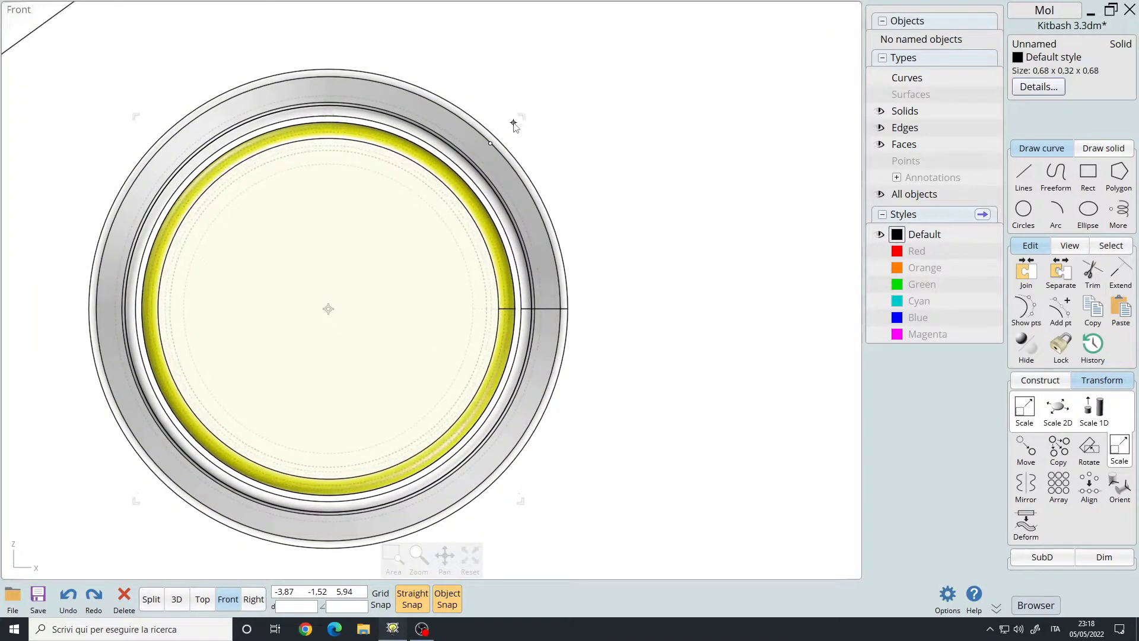
pyautogui.scroll(-2, 509, 185)
pyautogui.scroll(-3, 431, 216)
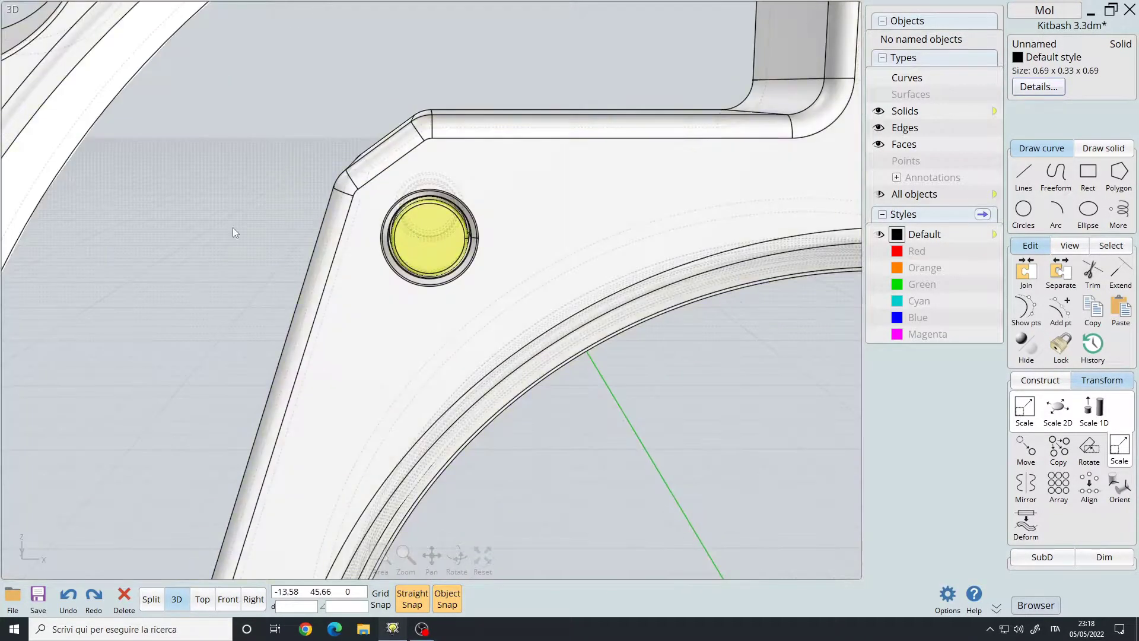
# - Copy one pin from its centre into another hub hole
pyautogui.press('Escape')
pyautogui.scroll(3, 233, 227)
pyautogui.scroll(3, 304, 266)
pyautogui.scroll(-3, 304, 266)
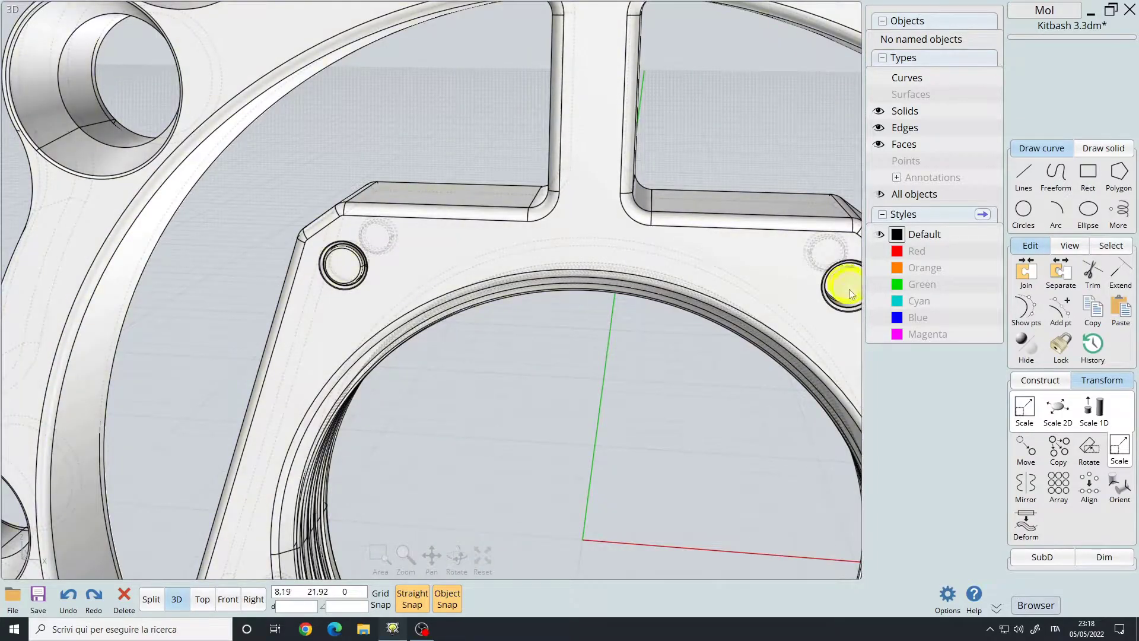
pyautogui.scroll(-5, 849, 289)
pyautogui.scroll(5, 287, 371)
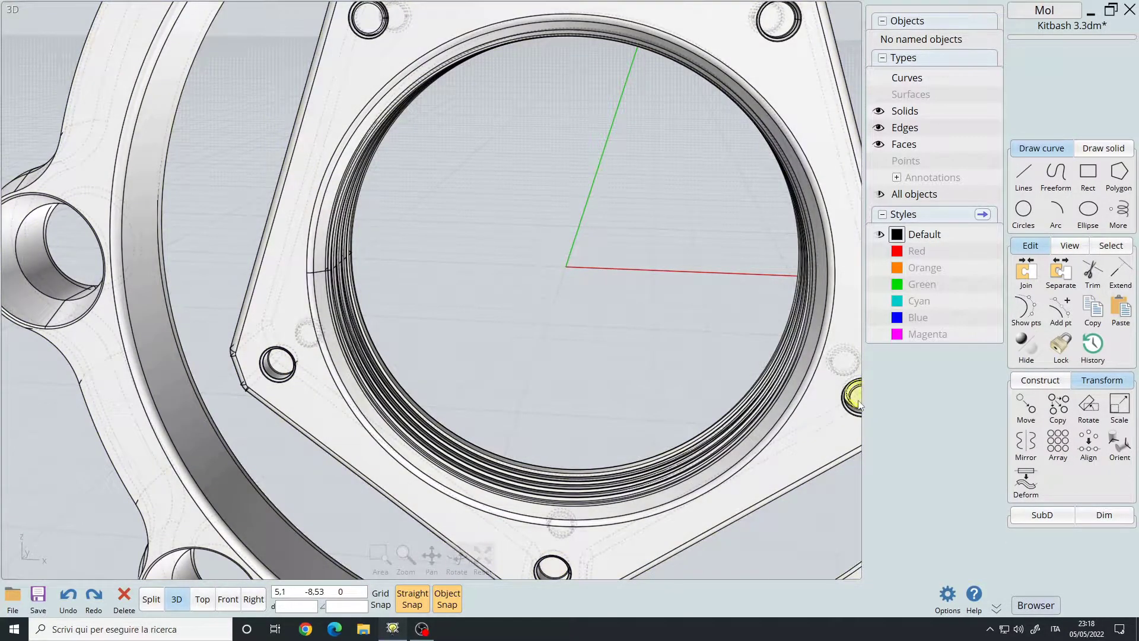
pyautogui.click(368, 17)
pyautogui.click(228, 599)
pyautogui.click(1057, 407)
pyautogui.click(437, 297)
pyautogui.scroll(-3, 437, 297)
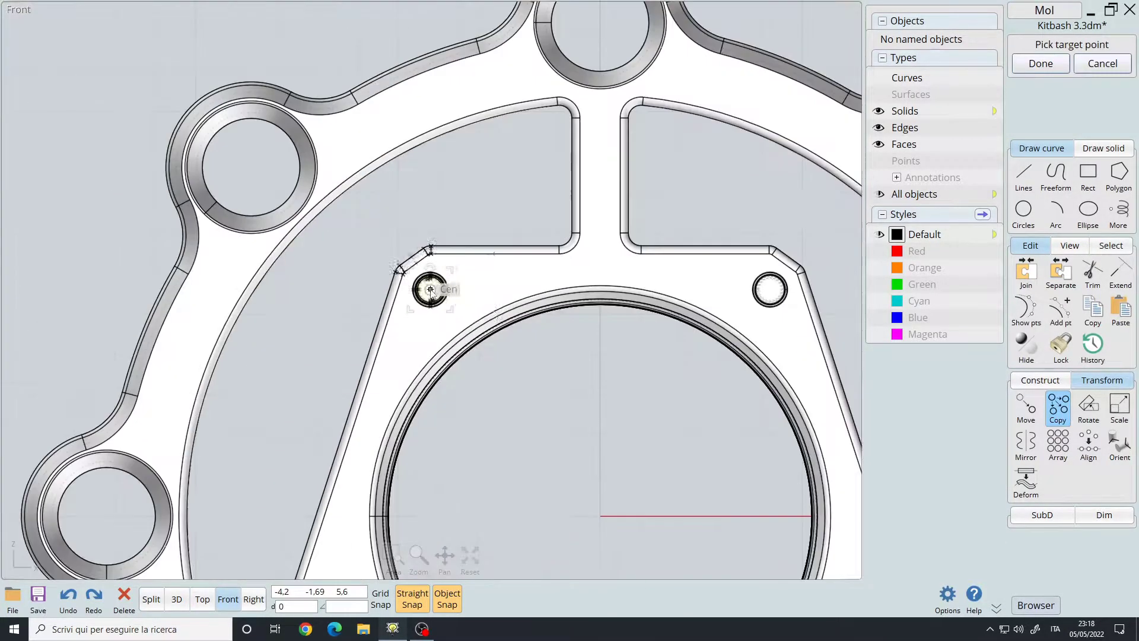
pyautogui.scroll(3, 525, 256)
pyautogui.scroll(-4, 525, 256)
pyautogui.scroll(4, 564, 241)
pyautogui.scroll(-4, 552, 275)
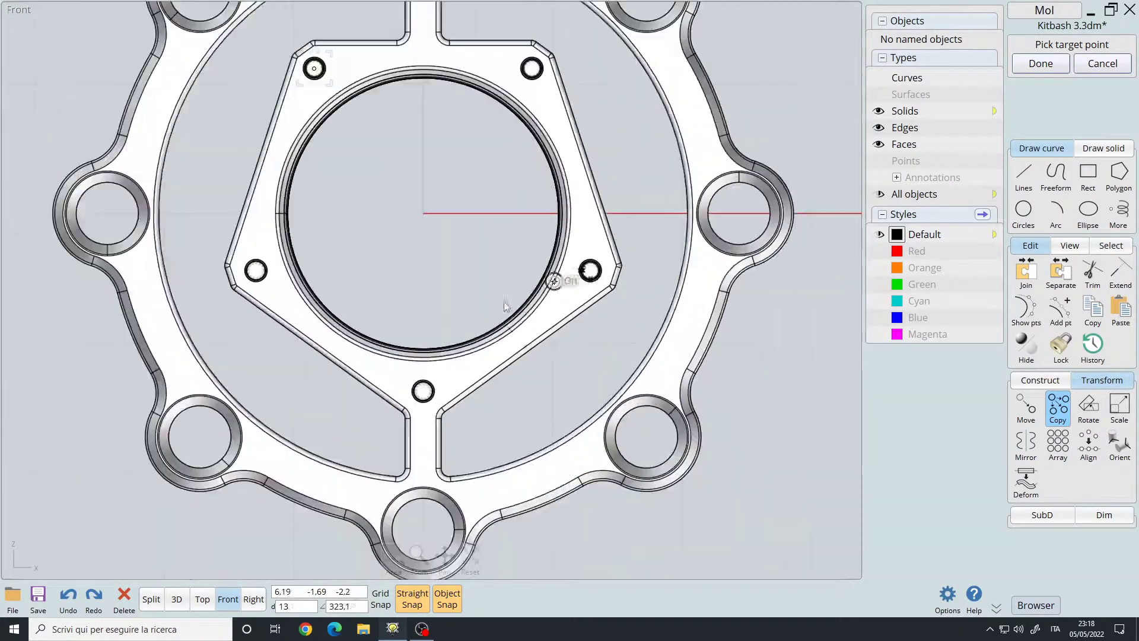
pyautogui.scroll(4, 731, 292)
pyautogui.scroll(-4, 731, 292)
pyautogui.scroll(4, 471, 414)
pyautogui.click(470, 414)
pyautogui.scroll(-4, 703, 255)
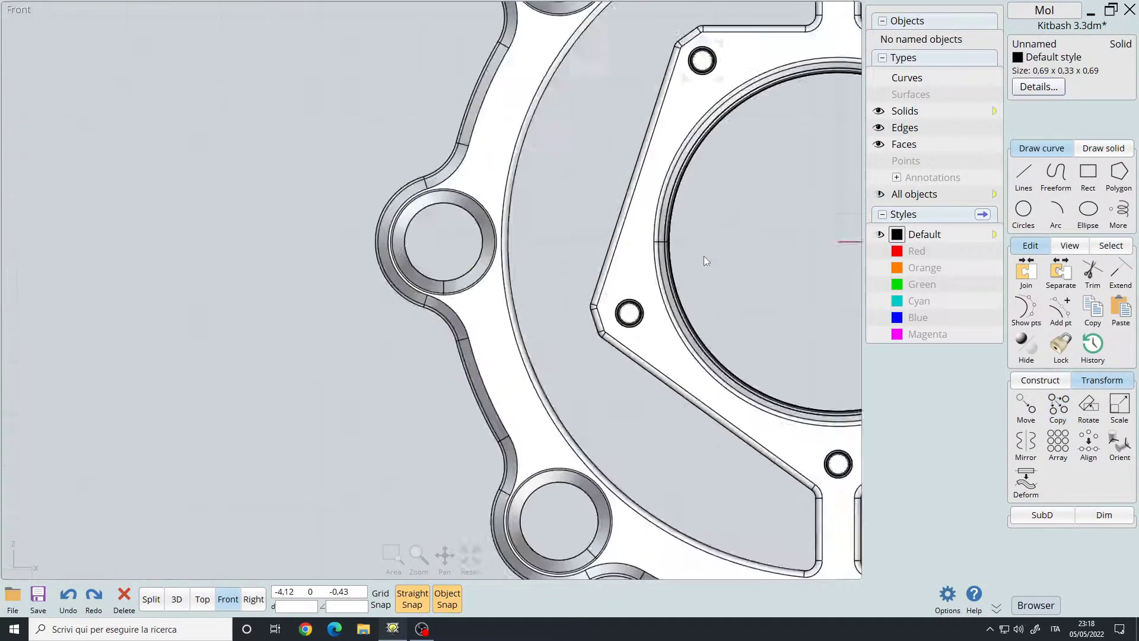
# - Hide edge outlines and orbit to view the cleanly shaded part
pyautogui.click(177, 599)
pyautogui.click(589, 234)
pyautogui.scroll(-4, 552, 235)
pyautogui.moveTo(552, 235); pyautogui.dragTo(450, 227, button='right')
pyautogui.scroll(4, 451, 227)
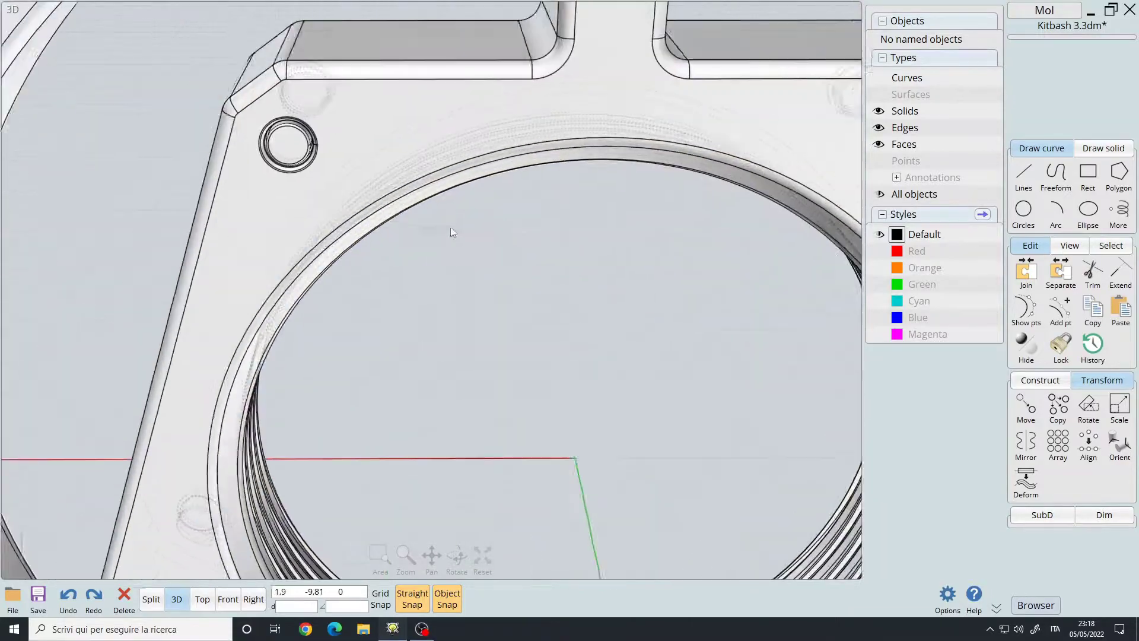
pyautogui.scroll(-3, 413, 203)
pyautogui.scroll(3, 412, 203)
pyautogui.scroll(-4, 407, 264)
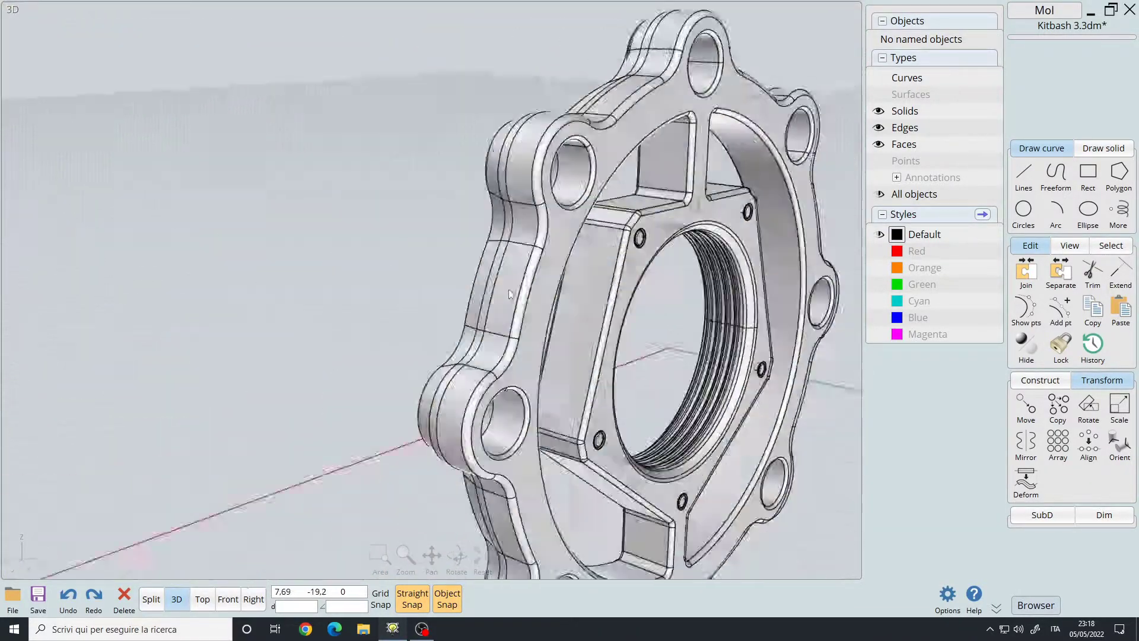
pyautogui.moveTo(407, 265); pyautogui.dragTo(900, 98, button='right')
pyautogui.click(878, 127)
pyautogui.scroll(3, 485, 219)
pyautogui.moveTo(412, 219)
pyautogui.mouseDown(button='right')
pyautogui.moveTo(341, 273)
pyautogui.moveTo(692, 240)
pyautogui.moveTo(482, 277)
pyautogui.moveTo(415, 332)
pyautogui.mouseUp(button='right')
pyautogui.scroll(-3, 341, 272)
# - Turn edge display back on and select the rim edges of the seven large mounting holes
pyautogui.click(879, 128)
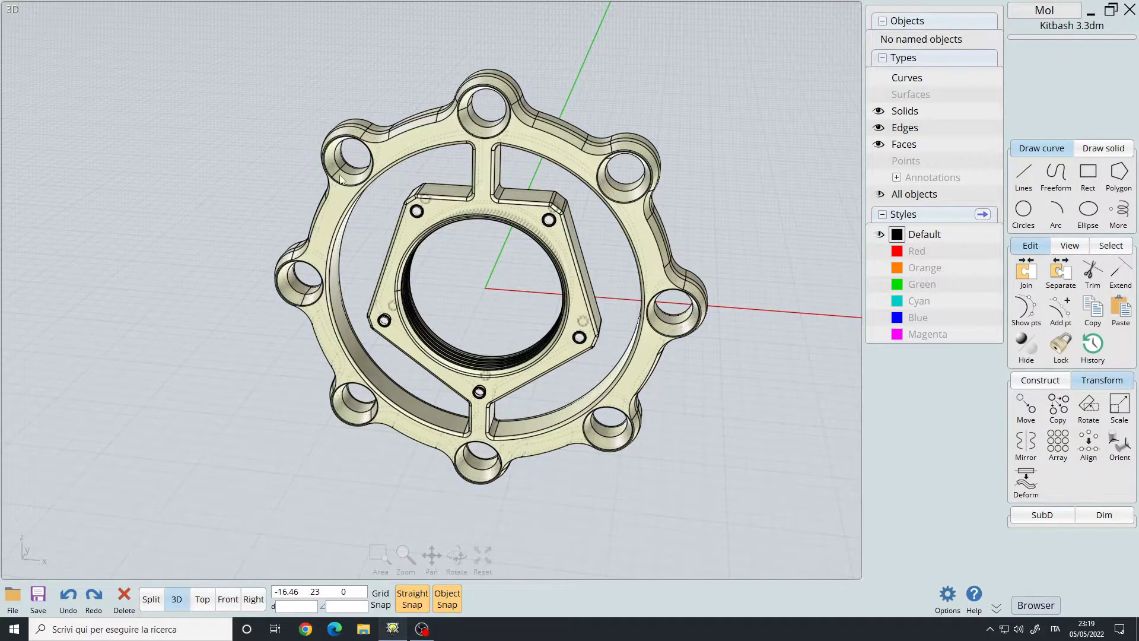
pyautogui.scroll(3, 340, 179)
pyautogui.click(363, 162)
pyautogui.moveTo(363, 162); pyautogui.dragTo(494, 154, button='right')
pyautogui.scroll(-3, 450, 252)
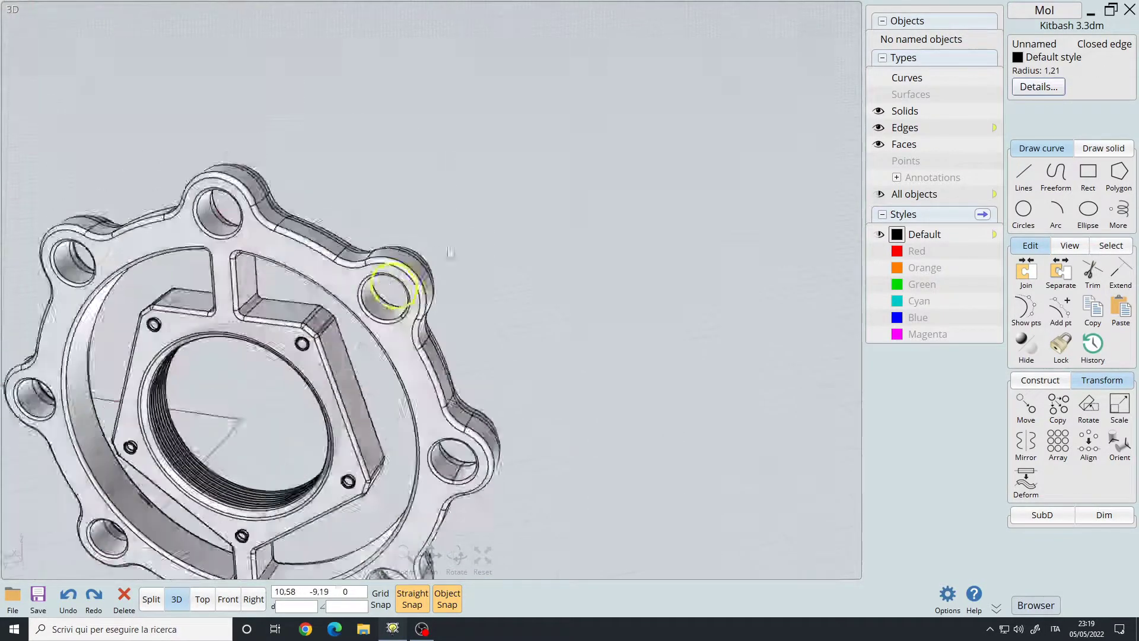
pyautogui.moveTo(449, 252); pyautogui.dragTo(477, 199, button='right')
pyautogui.scroll(3, 477, 199)
pyautogui.click(484, 202)
pyautogui.click(694, 270)
pyautogui.scroll(-3, 674, 522)
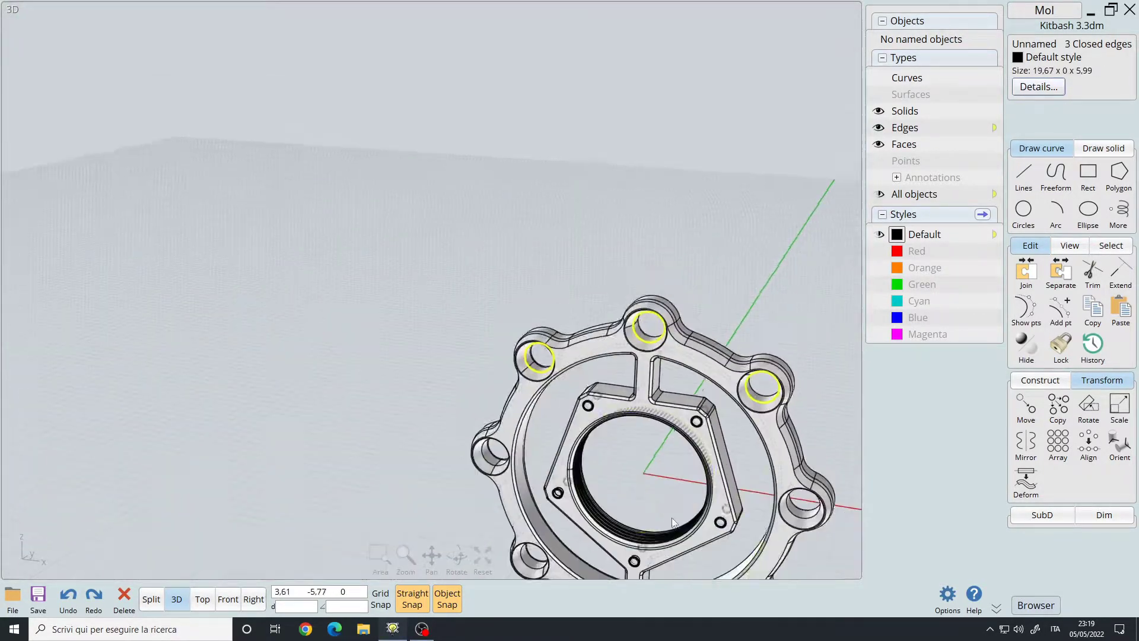
pyautogui.scroll(4, 674, 522)
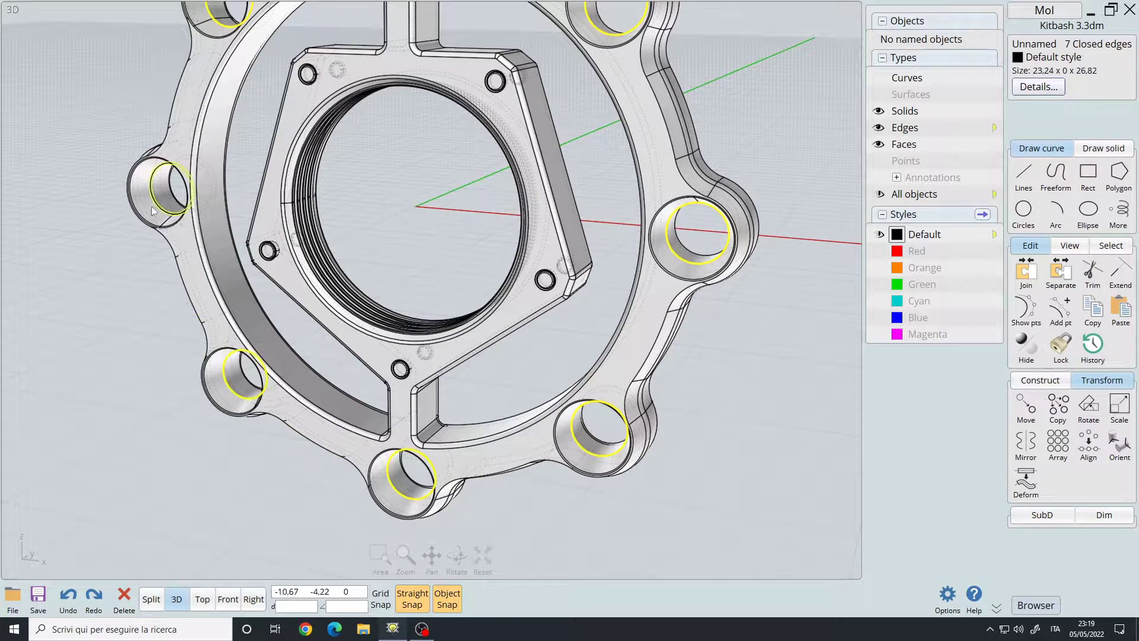
# - Apply a 0,15 radius fillet to the selected mounting-hole rims
pyautogui.press('f')
pyautogui.moveTo(565, 197); pyautogui.dragTo(517, 286, button='right')
pyautogui.scroll(5, 517, 286)
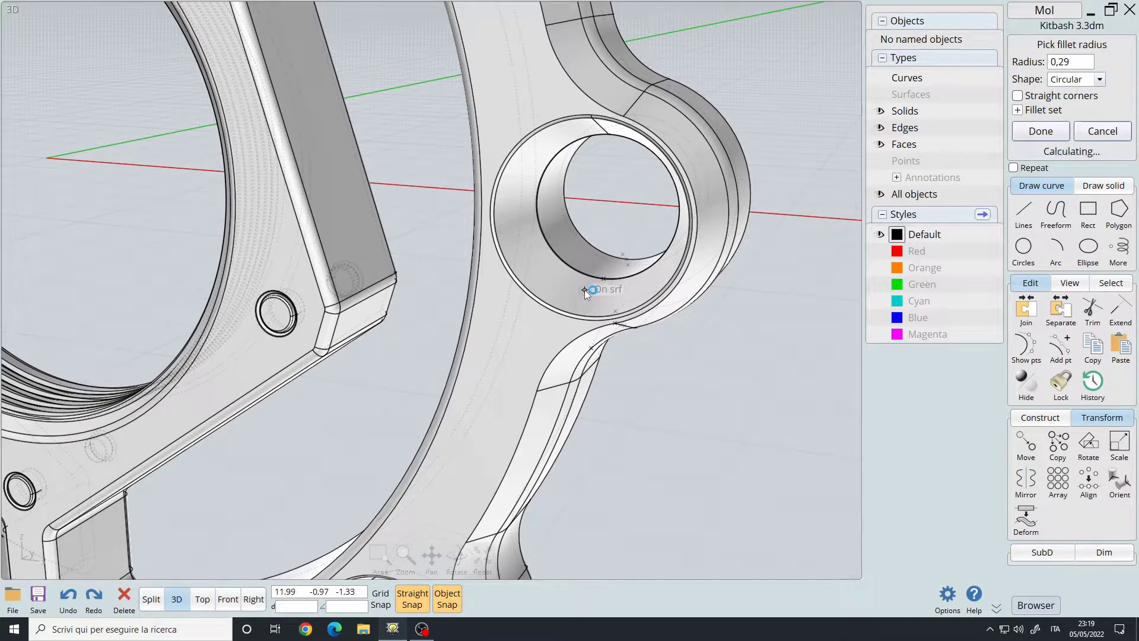
pyautogui.scroll(2, 500, 340)
pyautogui.scroll(3, 503, 343)
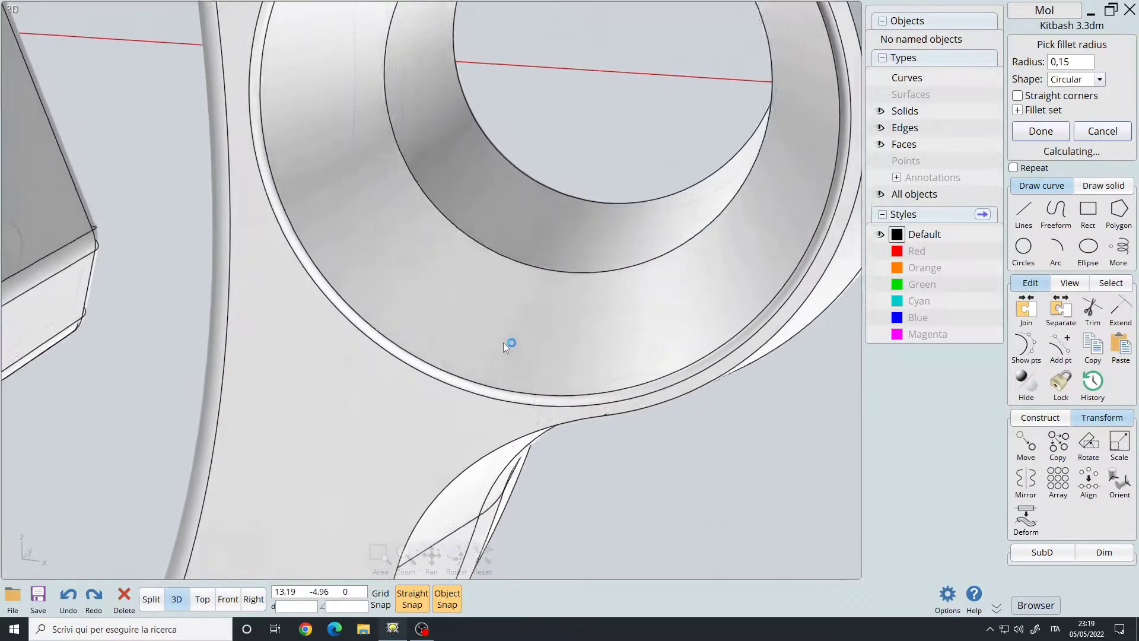
pyautogui.scroll(-2, 503, 343)
pyautogui.click(506, 175)
pyautogui.scroll(-5, 507, 176)
pyautogui.scroll(3, 601, 286)
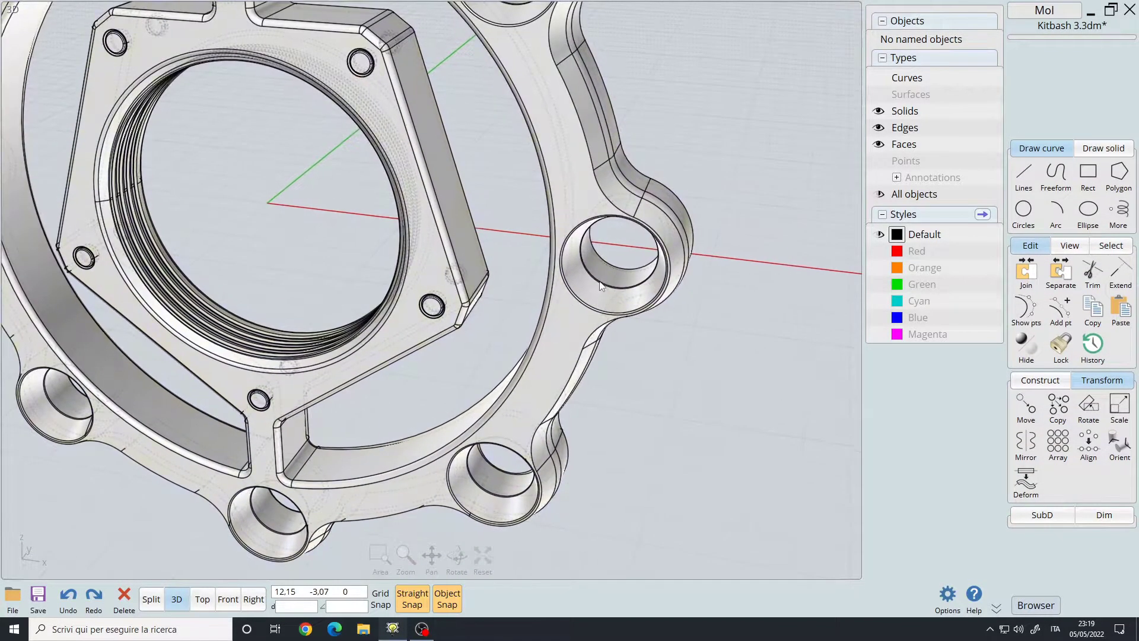
pyautogui.scroll(-5, 600, 286)
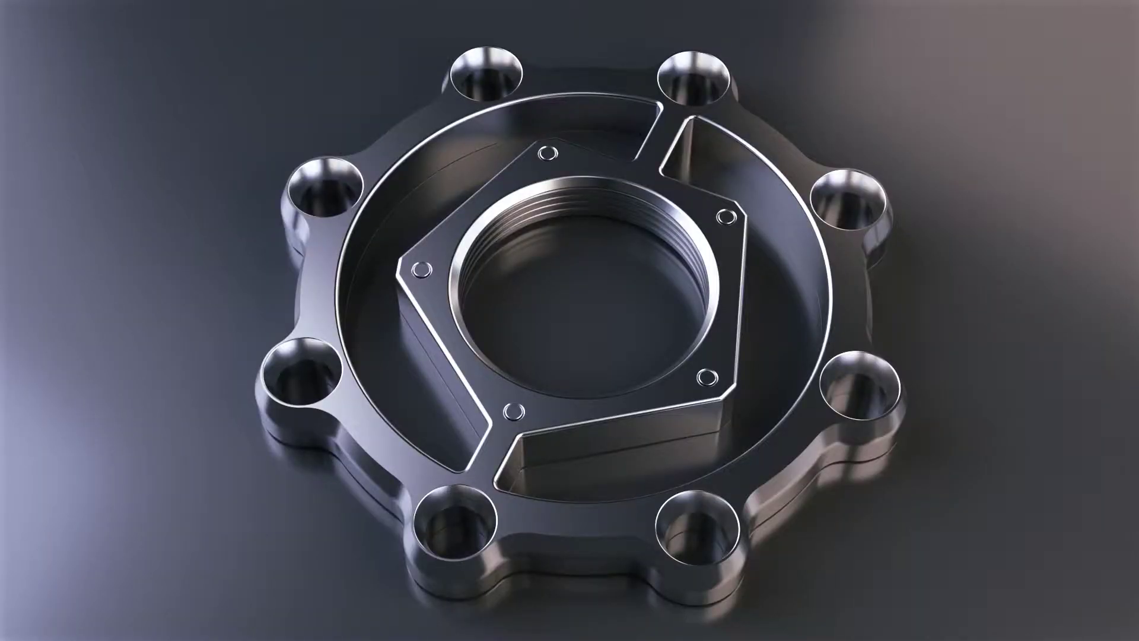